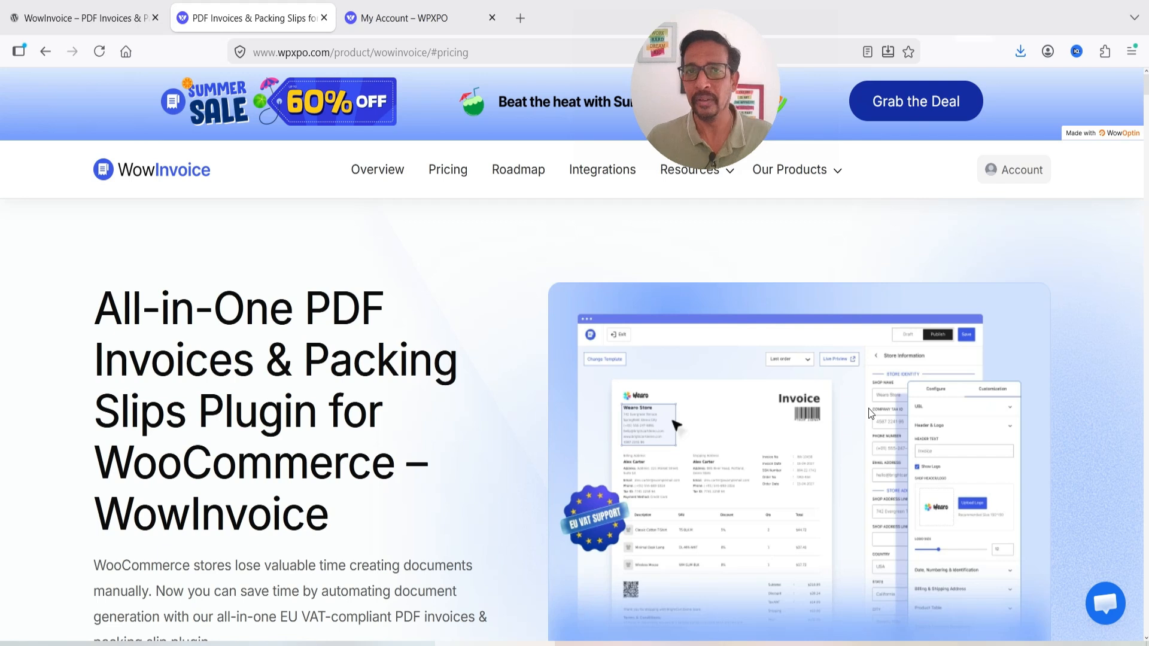
Step: Examine the WowInvoice use cases for PDF Invoice, Packing Slip, Picklist, Shipping Label and Credit Note on the product page
scroll(279, 274, "down", 10)
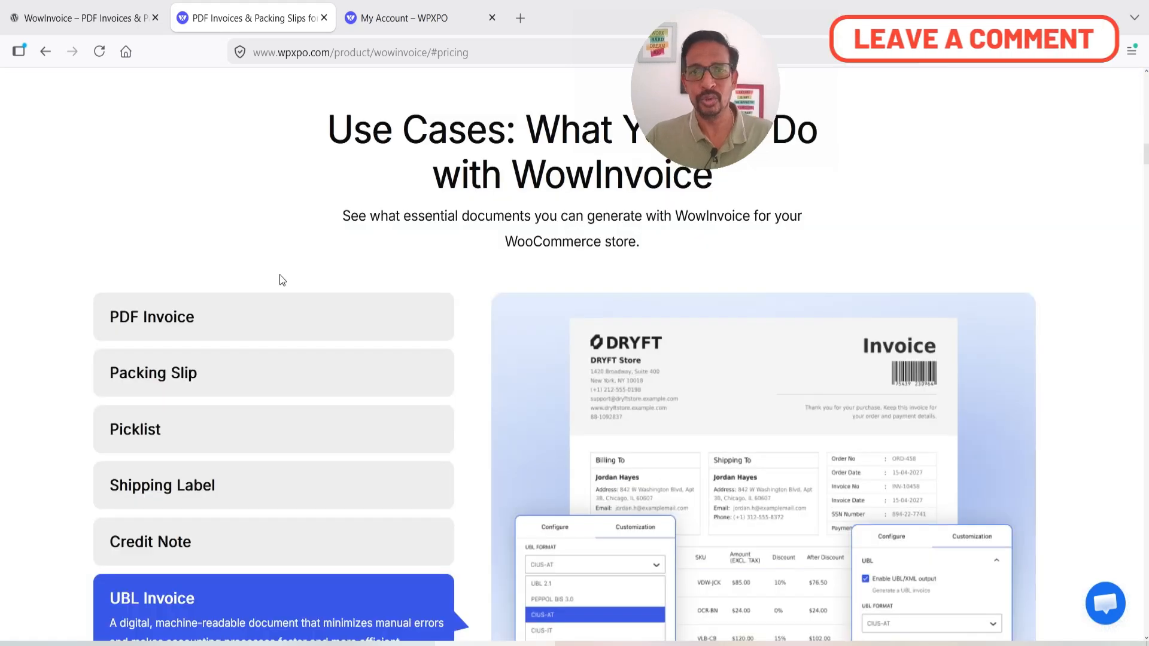
left_click(213, 326)
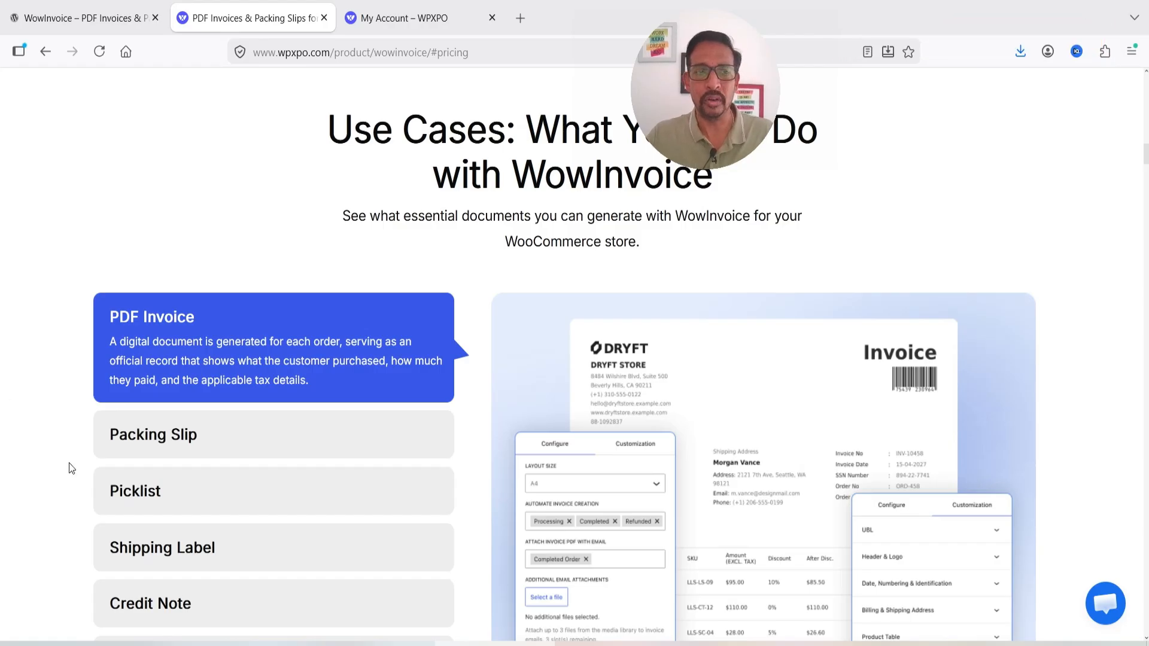
left_click(179, 455)
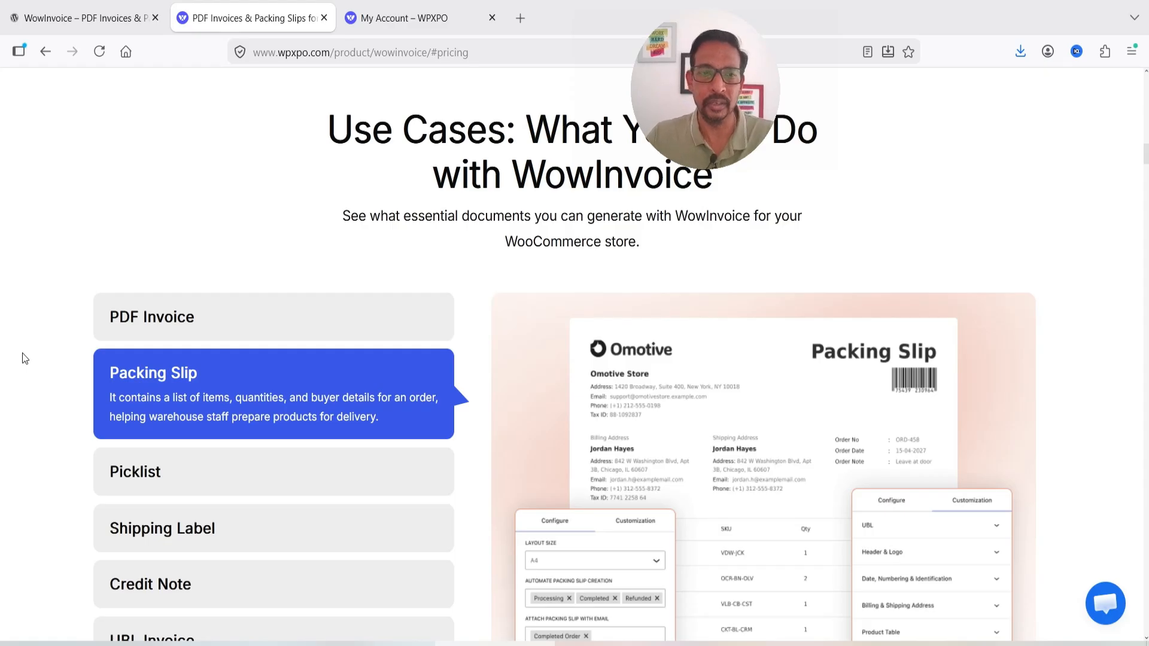
left_click(206, 477)
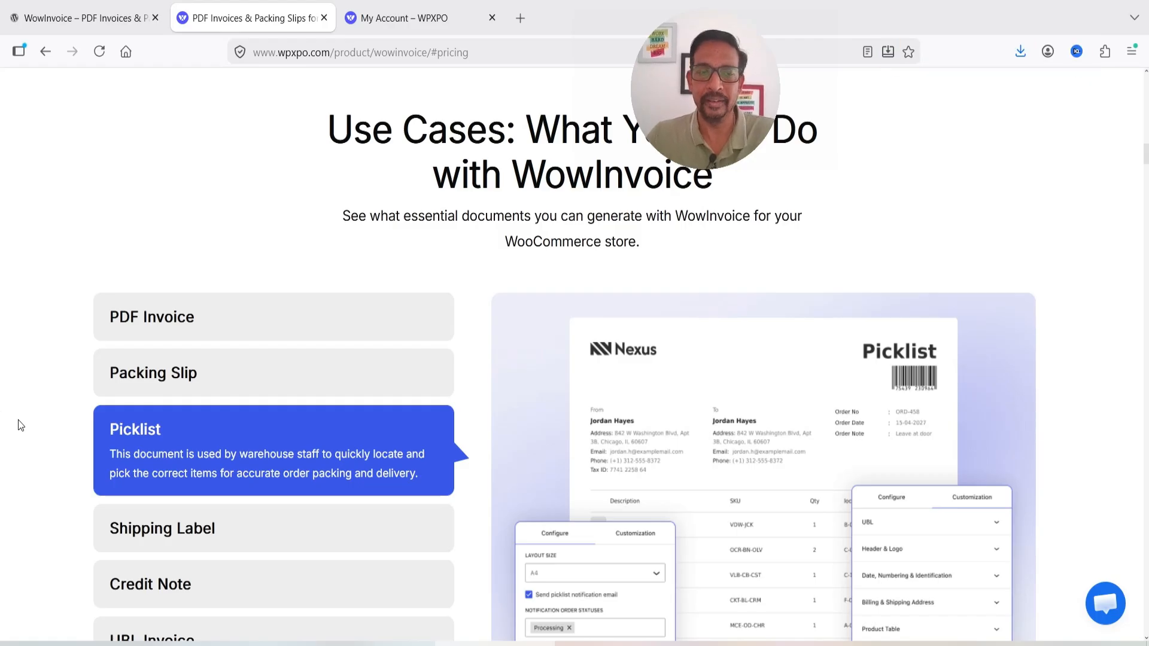
left_click(180, 524)
scroll(76, 371, "down", 3)
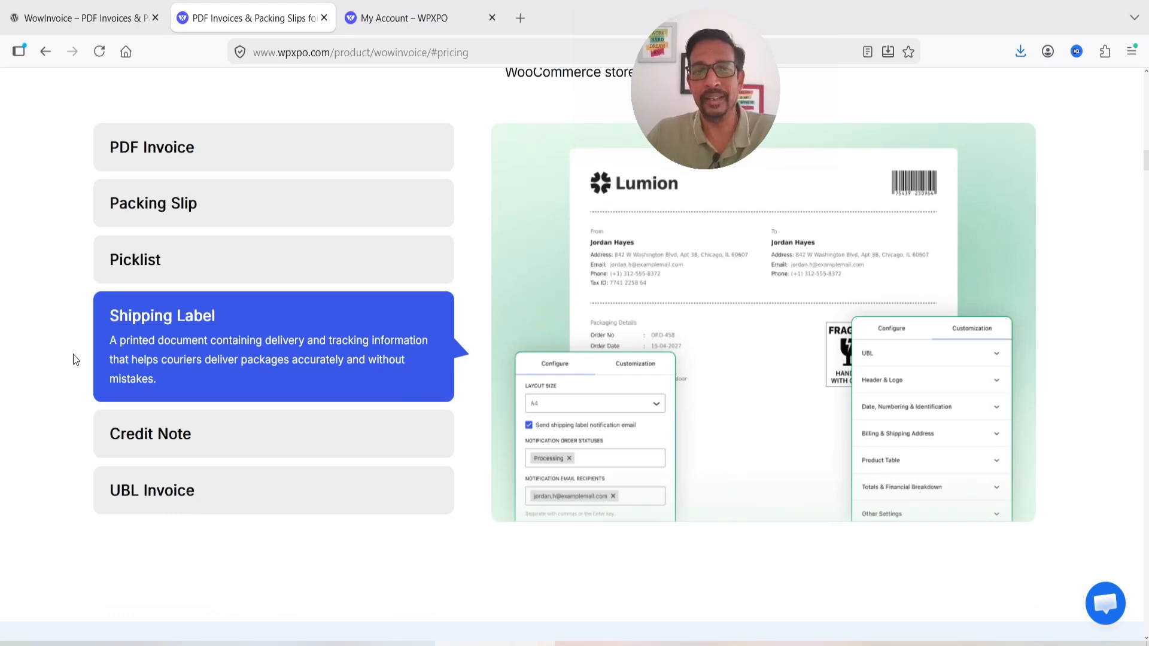
left_click(179, 442)
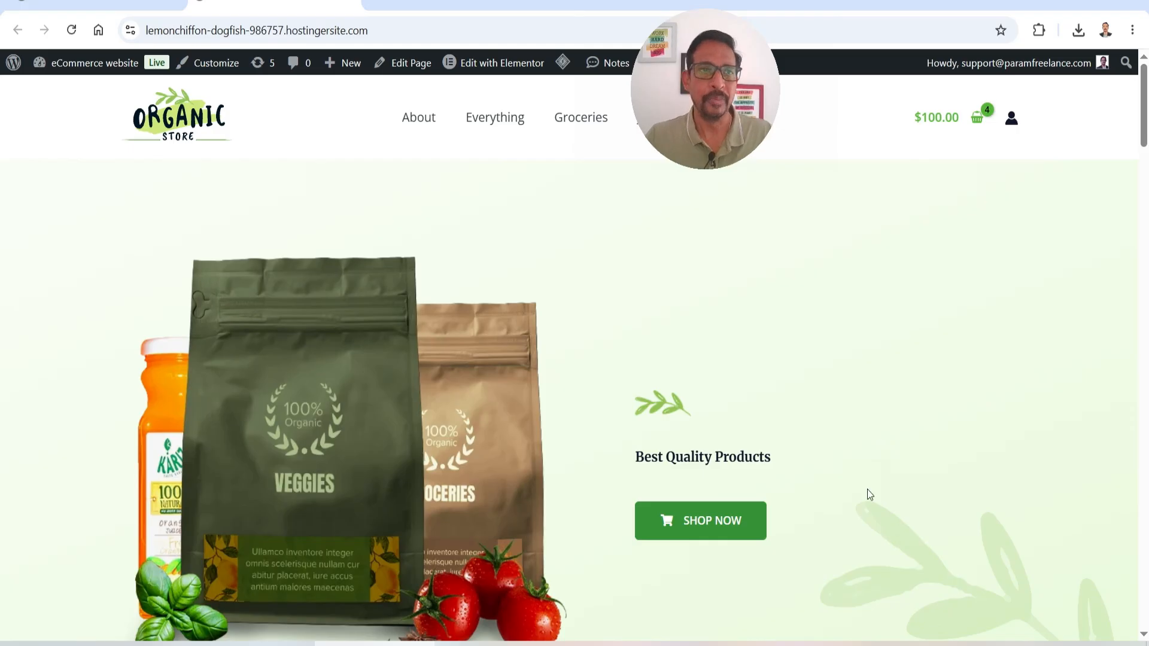
Step: In the store's WordPress dashboard, search the plugin directory for "wowinvoice", then install and activate WowInvoice – PDF Invoices & Packing Slips for WooCommerce
left_click(81, 11)
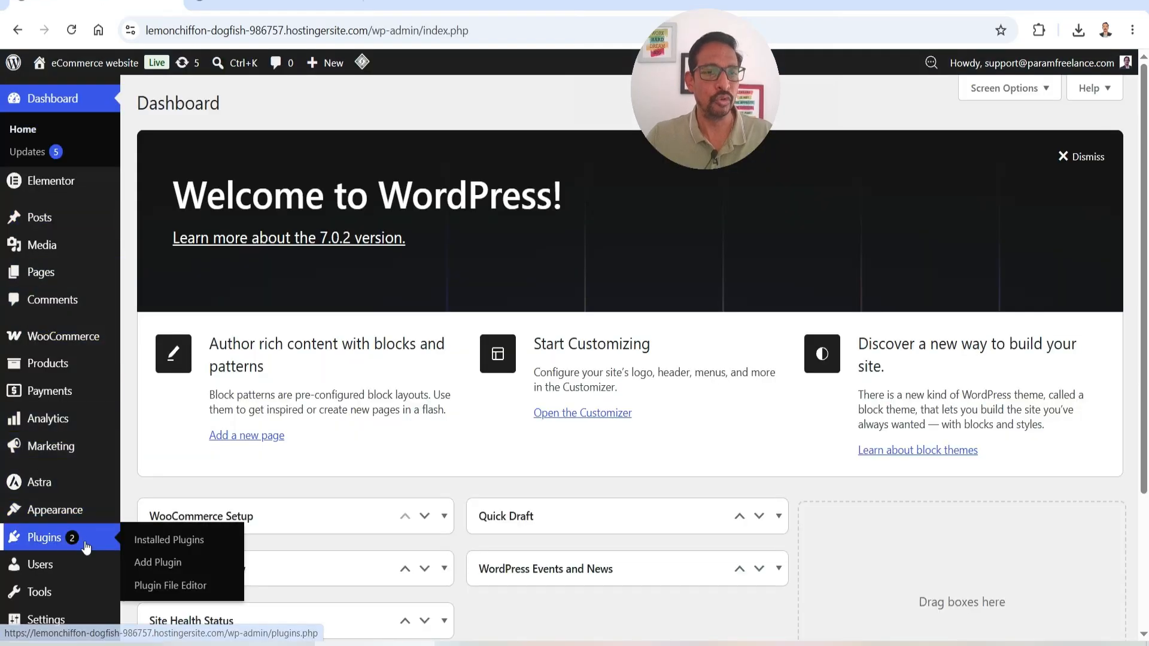
left_click(150, 566)
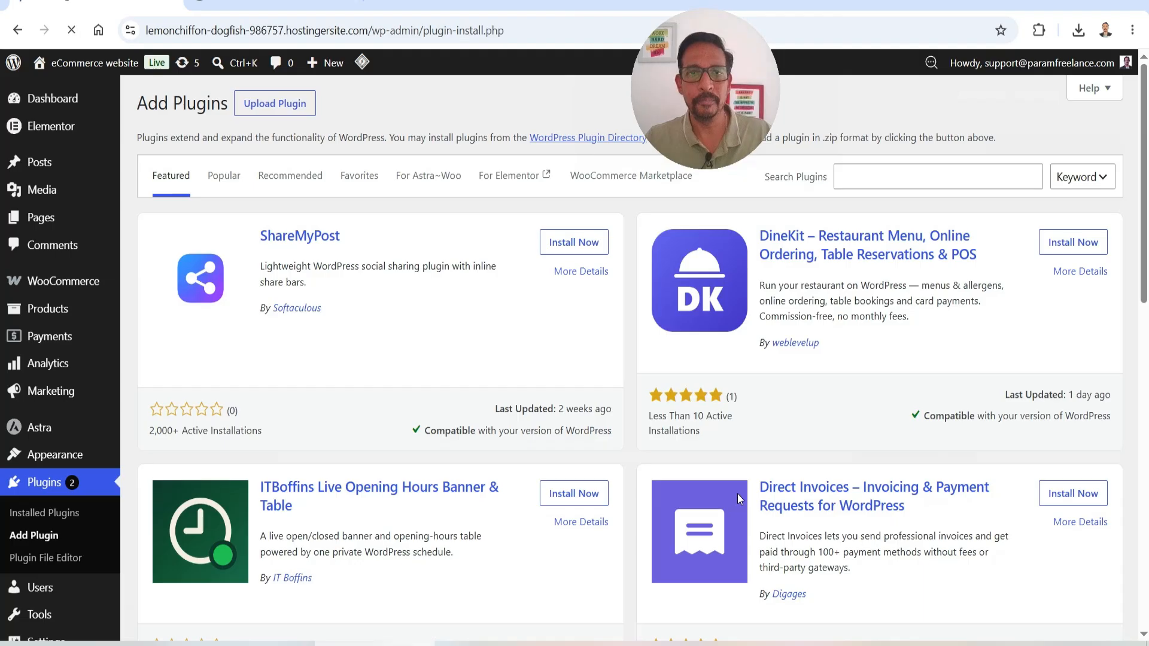
left_click(912, 180)
type("wowinvoice")
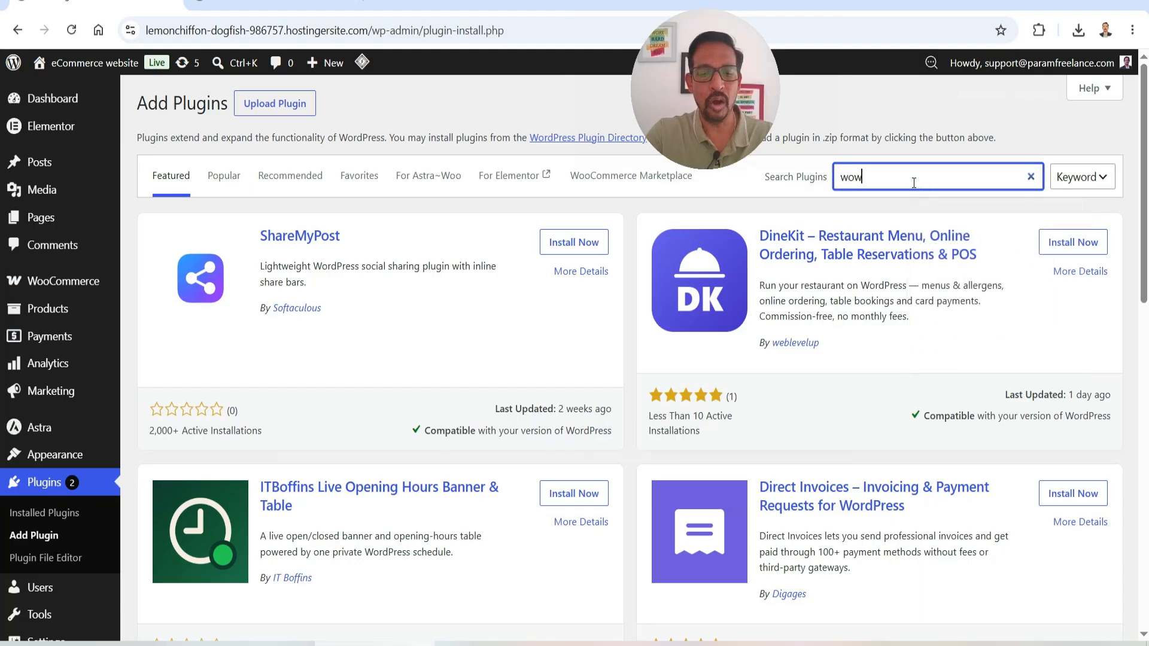
key("Return")
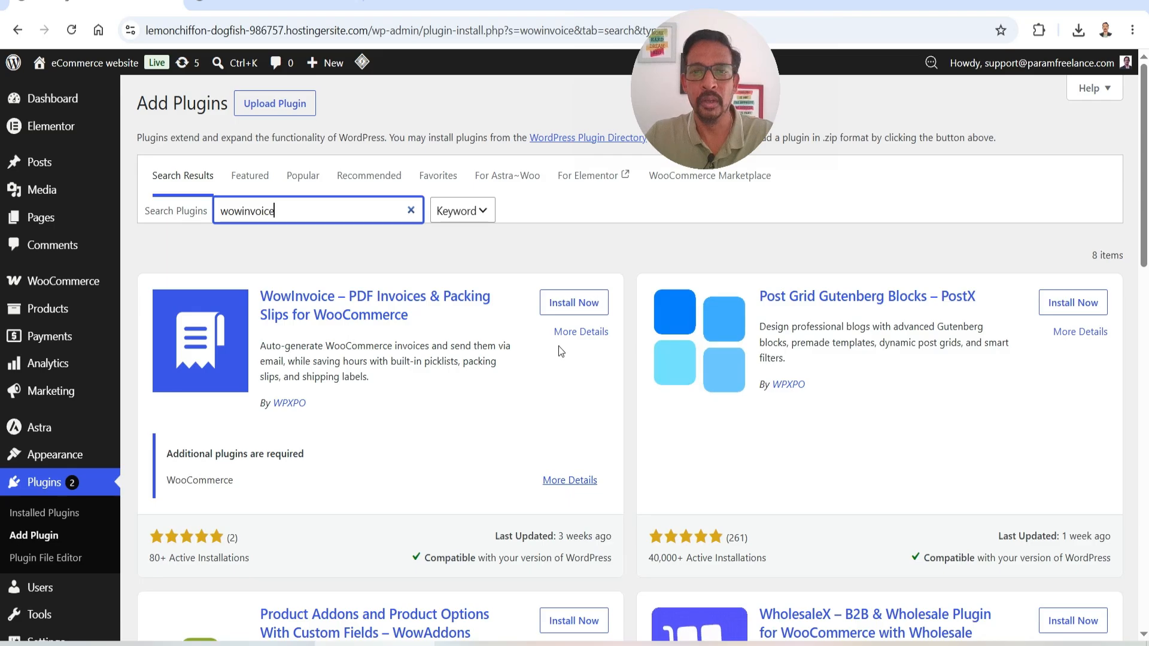
left_click(584, 304)
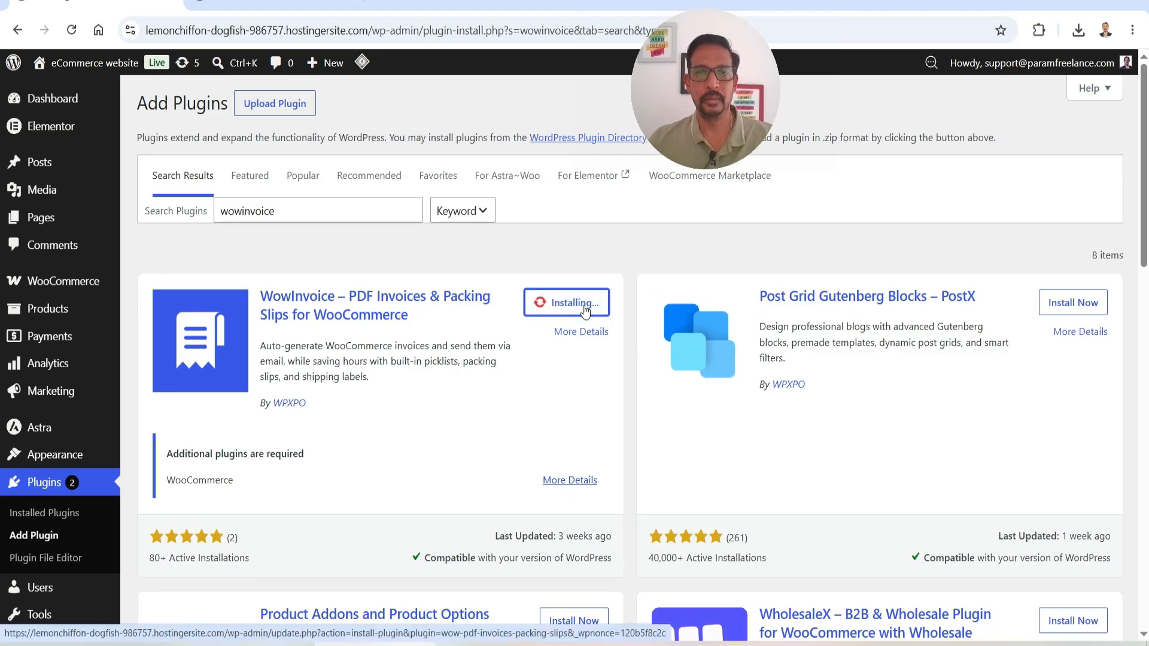
left_click(583, 305)
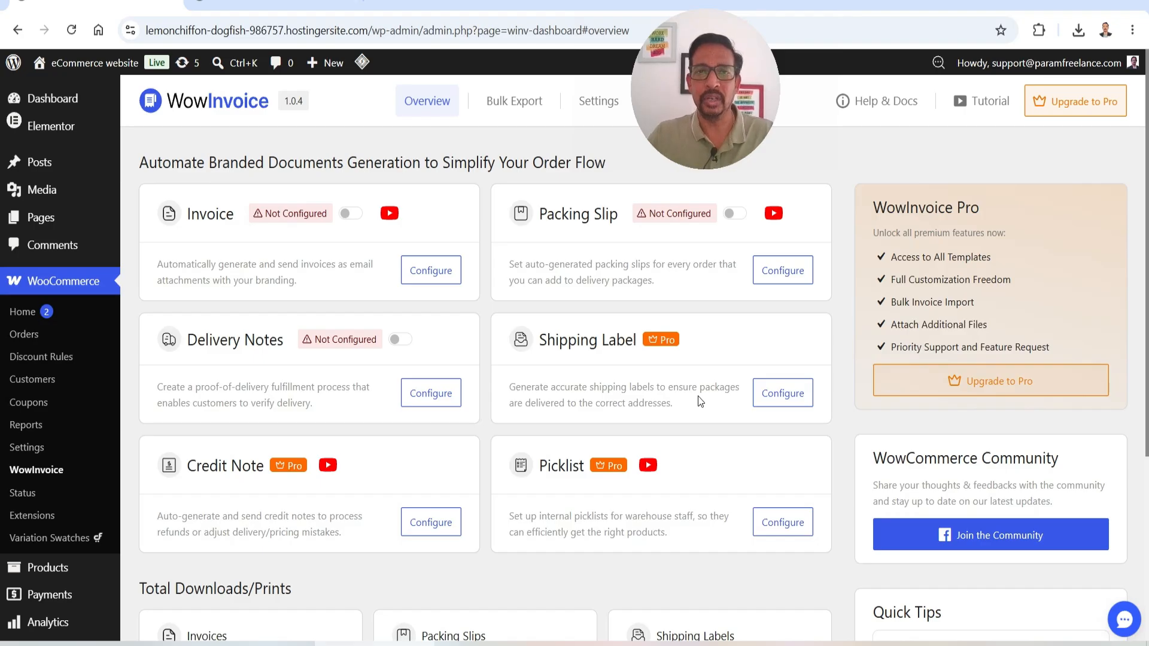
Step: Examine WowInvoice's Bulk Export form, its general settings with the date and time format choices, and the WPXPO Plugins list
left_click(521, 109)
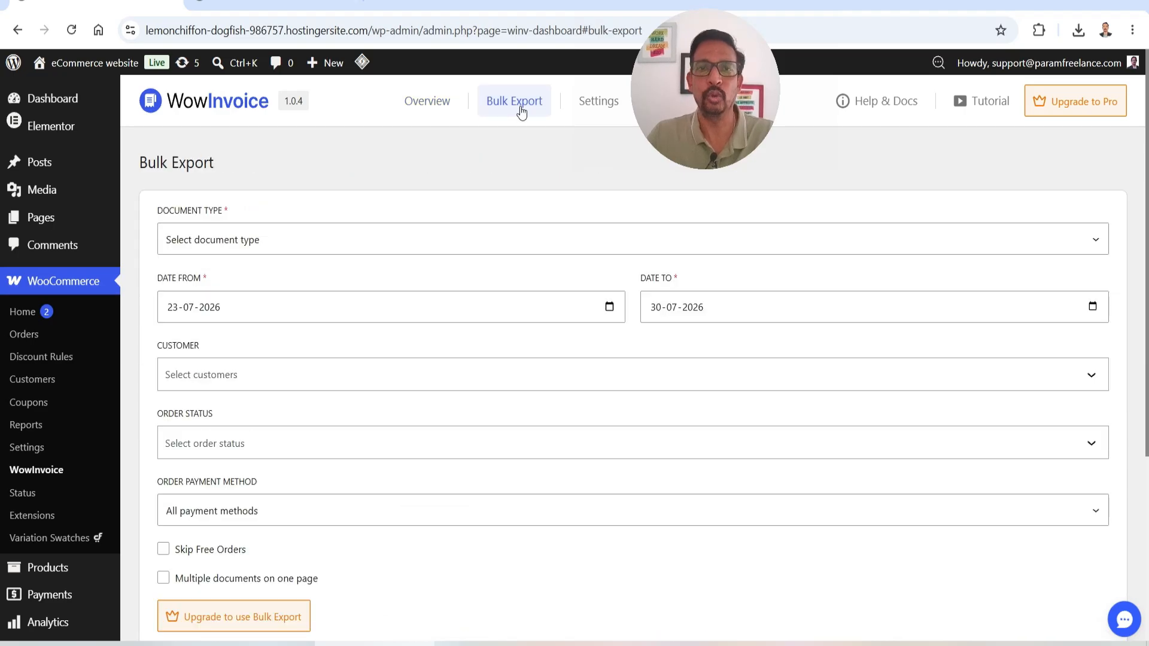
left_click(599, 103)
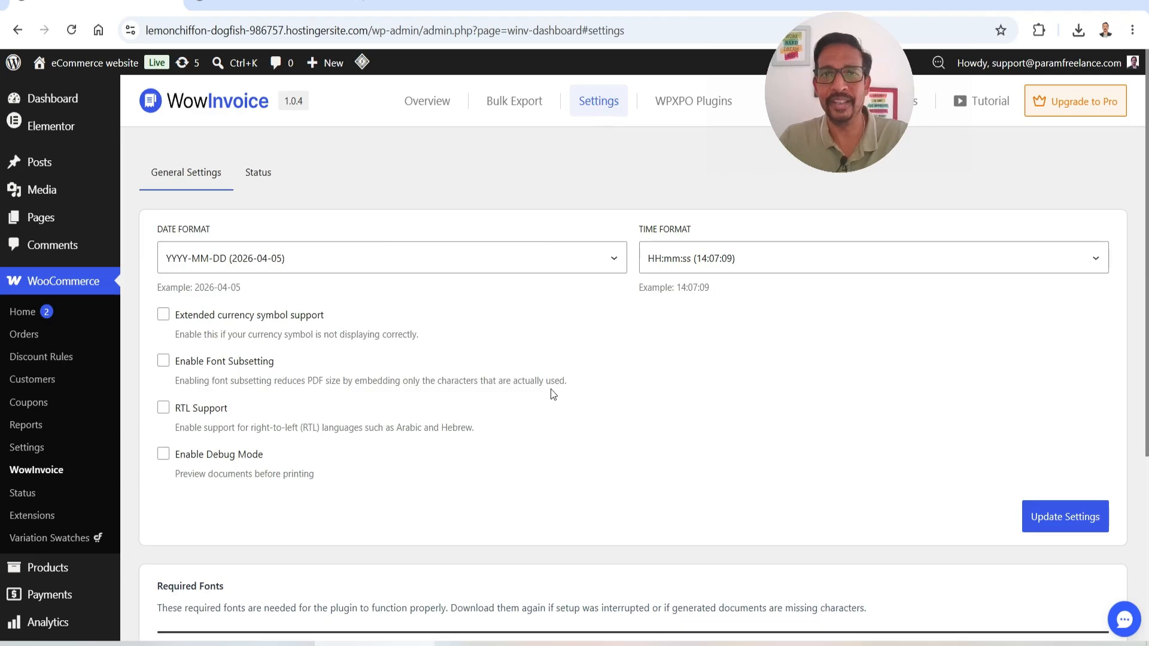
left_click(373, 259)
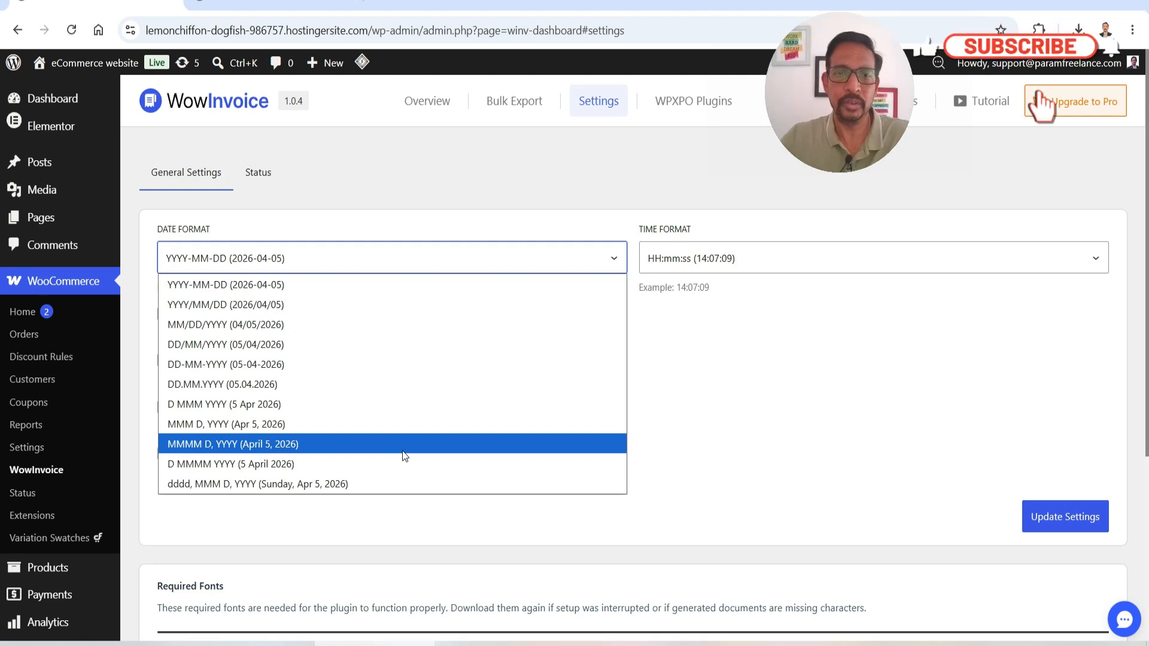
left_click(394, 220)
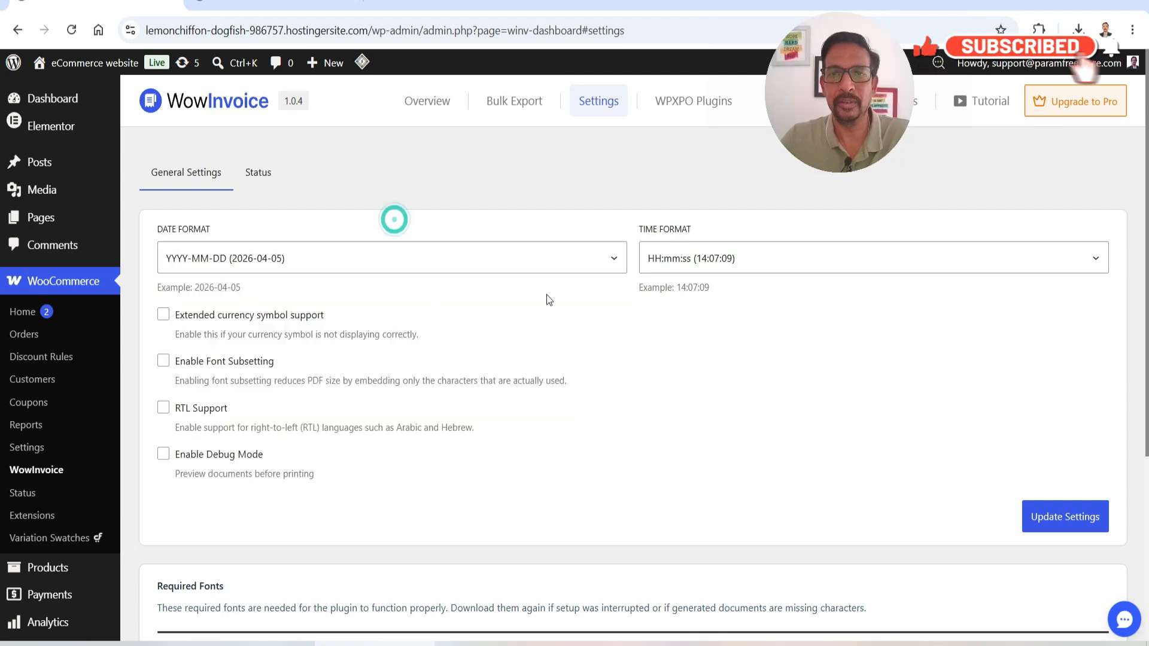
left_click(718, 263)
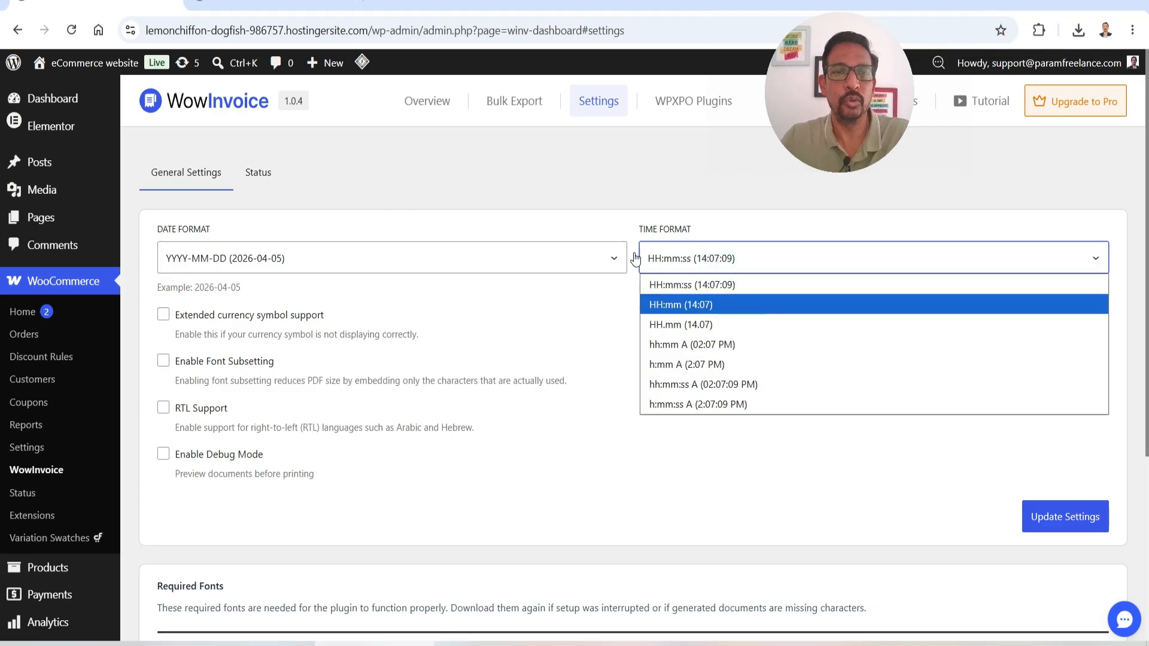
left_click(430, 216)
scroll(489, 174, "down", 1)
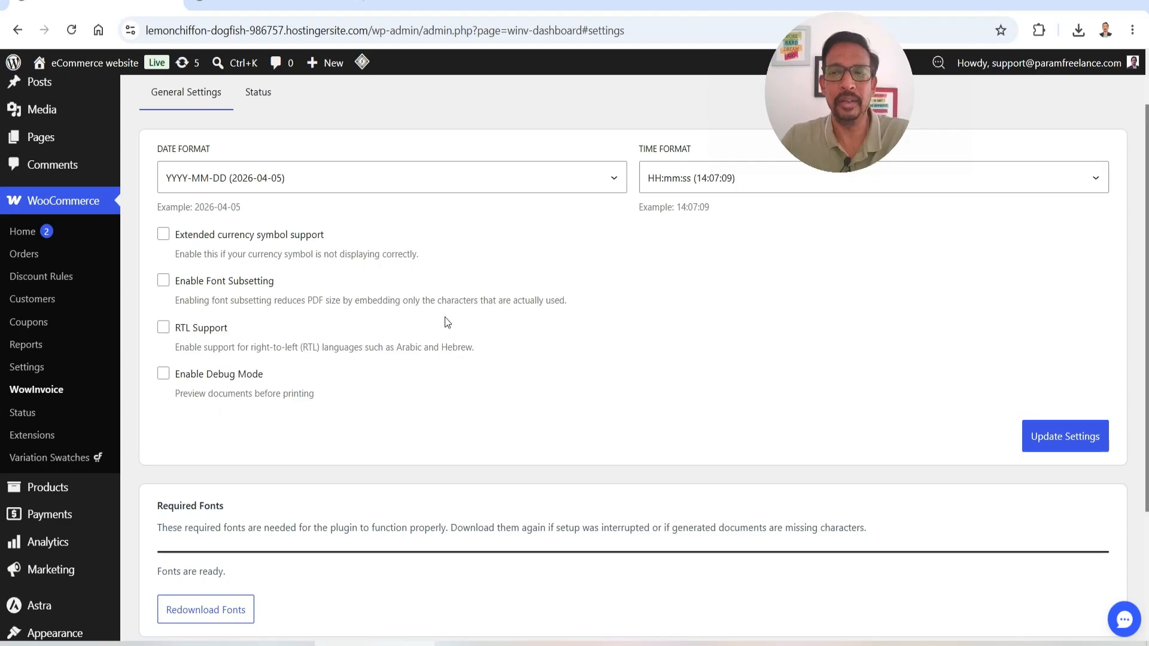
scroll(458, 322, "down", 3)
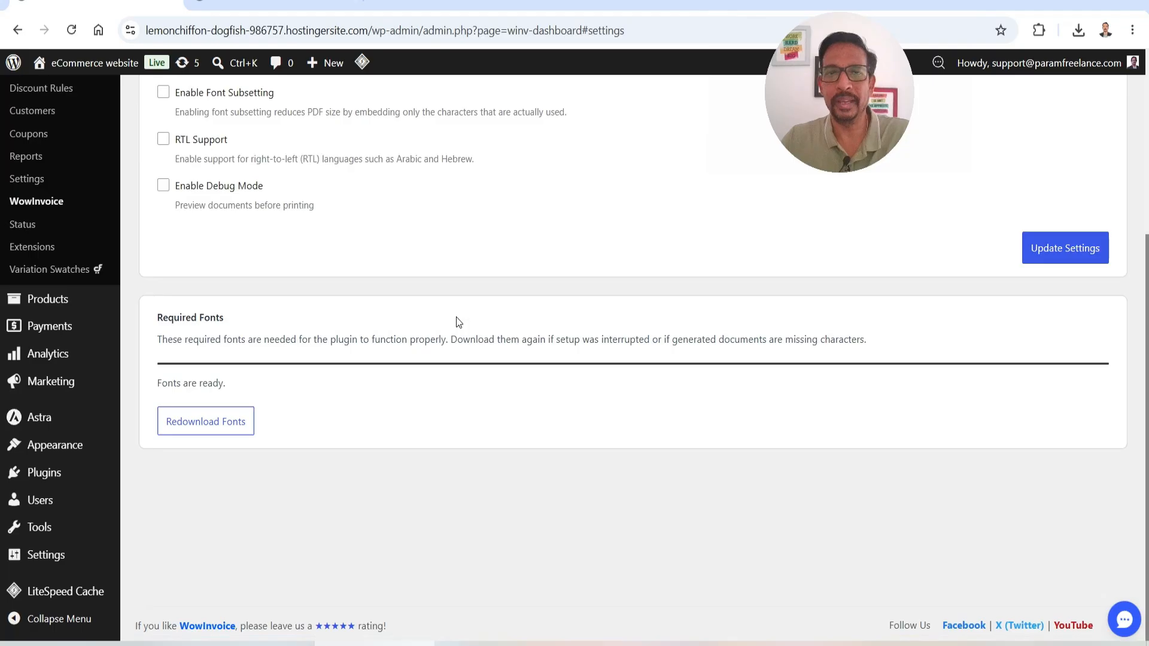
scroll(472, 325, "up", 4)
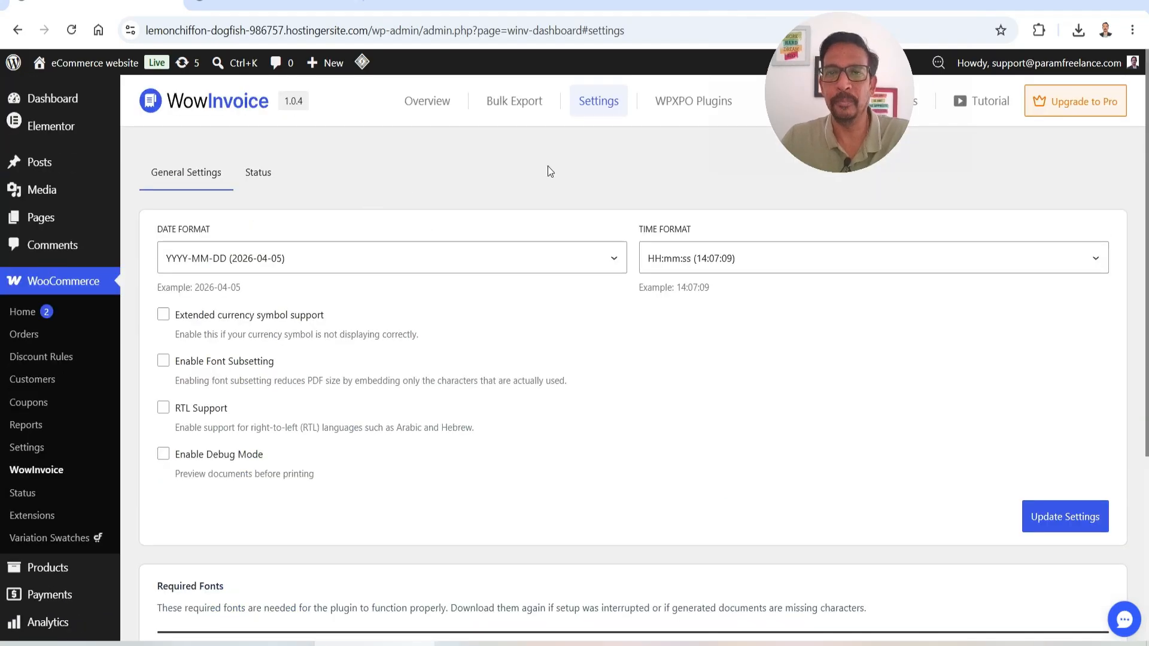
left_click(675, 101)
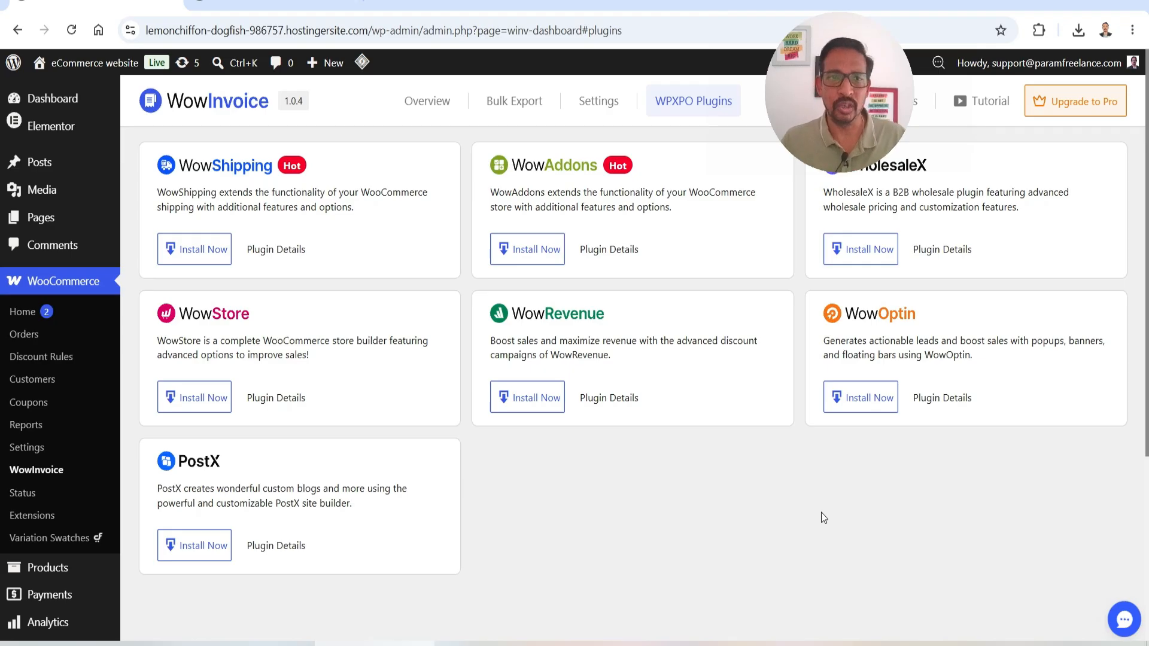
Step: Open the Invoice document's configuration from the WowInvoice overview and view the available invoice templates without changing the template
left_click(427, 105)
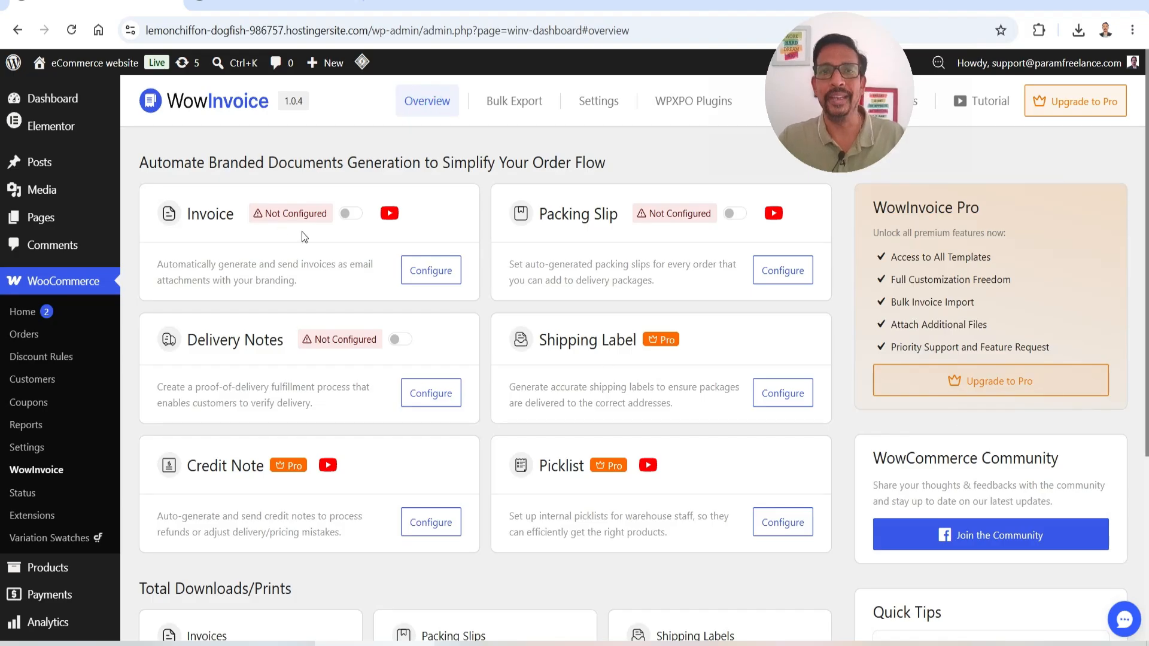
left_click(438, 273)
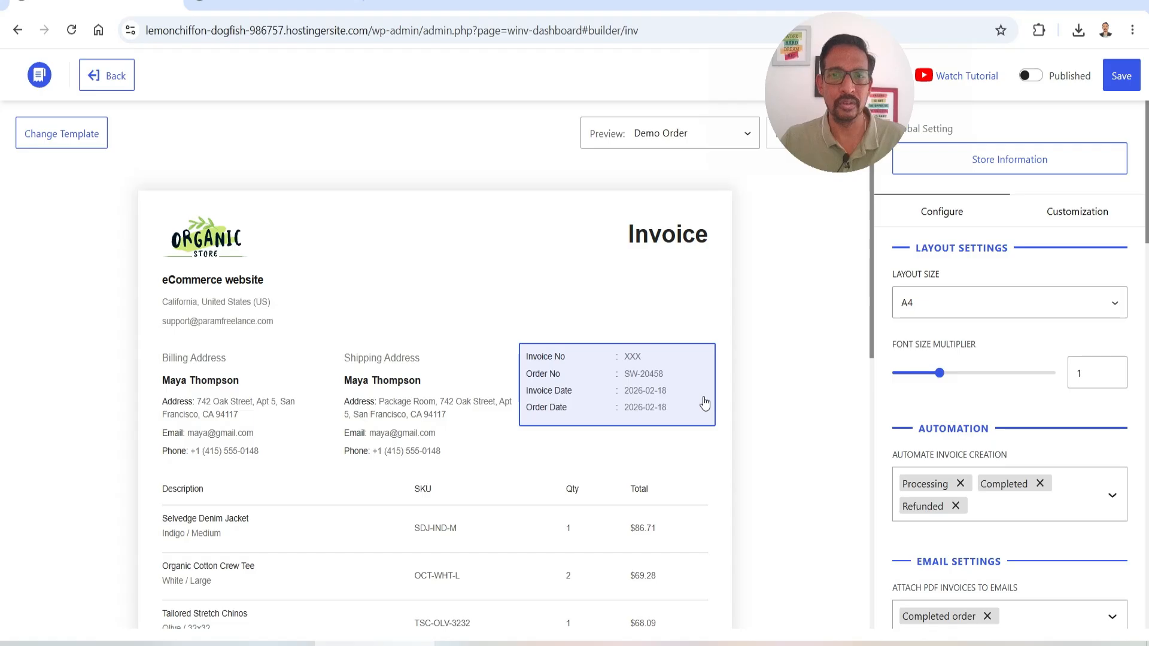
left_click(72, 148)
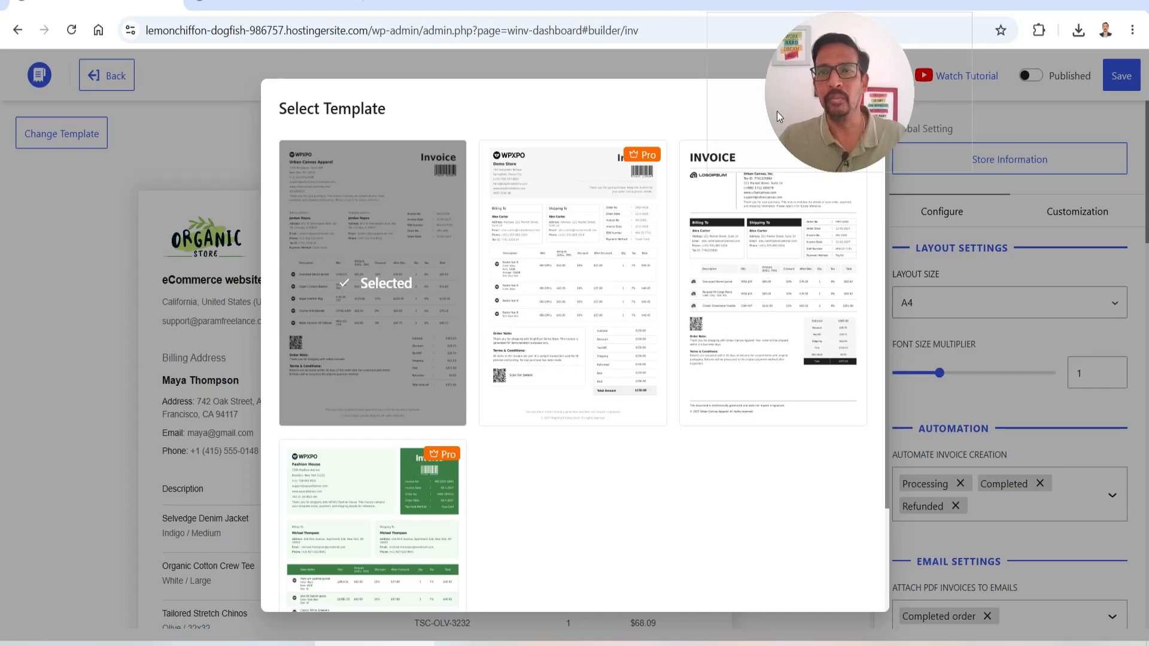
left_click(55, 287)
Step: View the store information settings behind the store details block of the invoice preview and return to the invoice settings
scroll(385, 235, "down", 1)
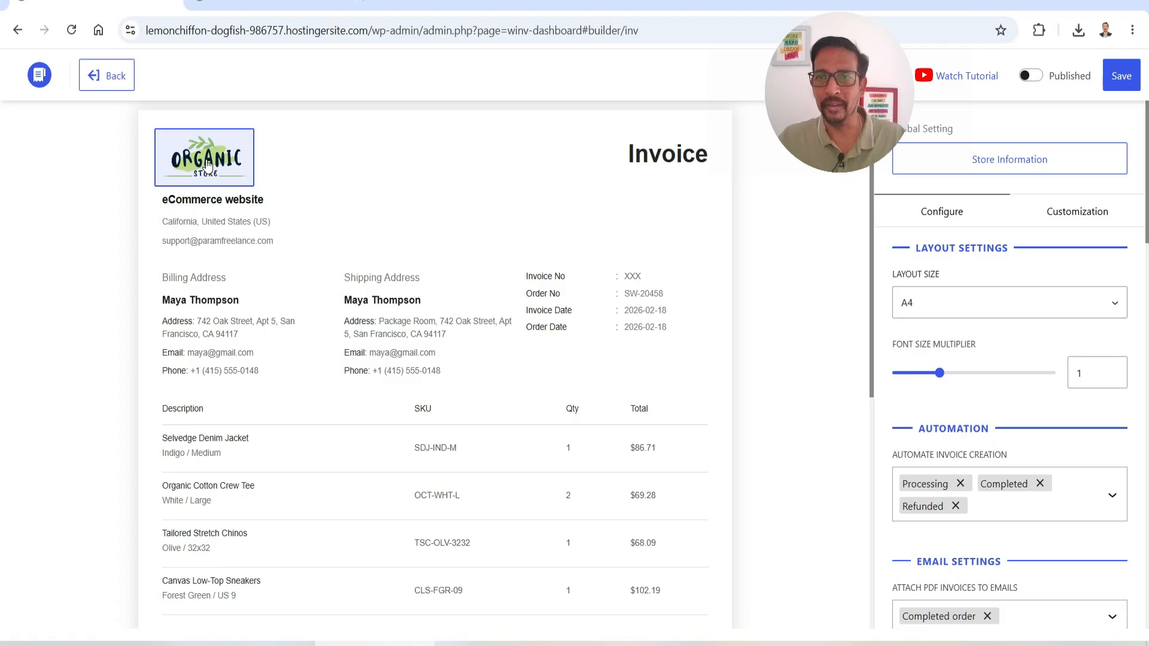
left_click(214, 234)
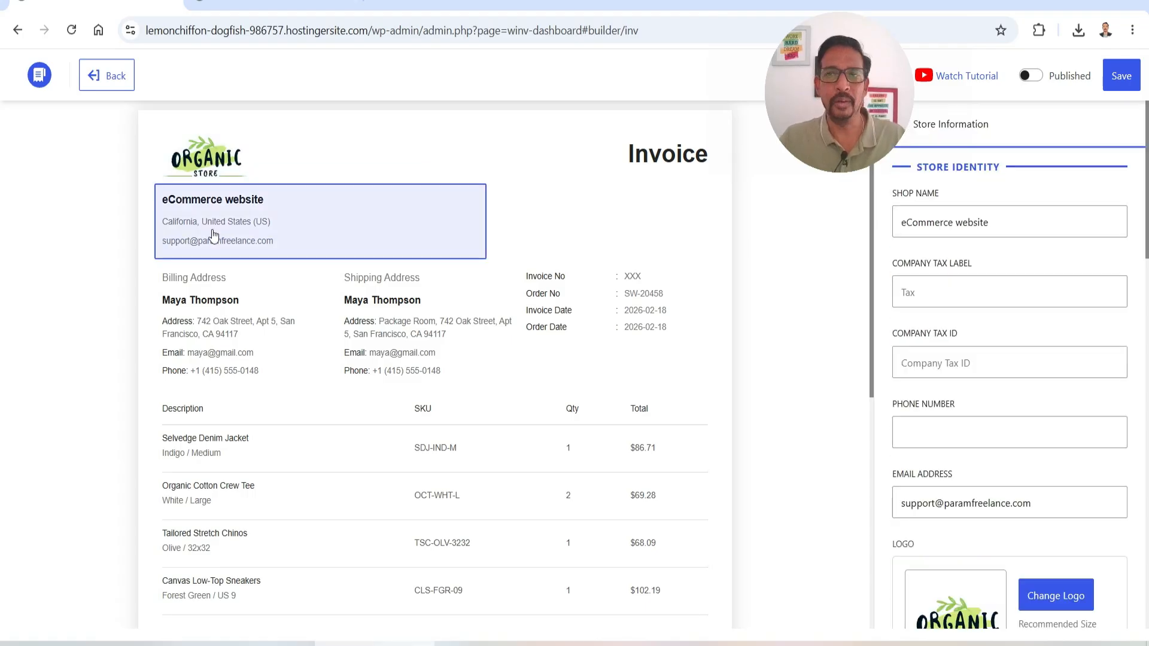
left_click(952, 126)
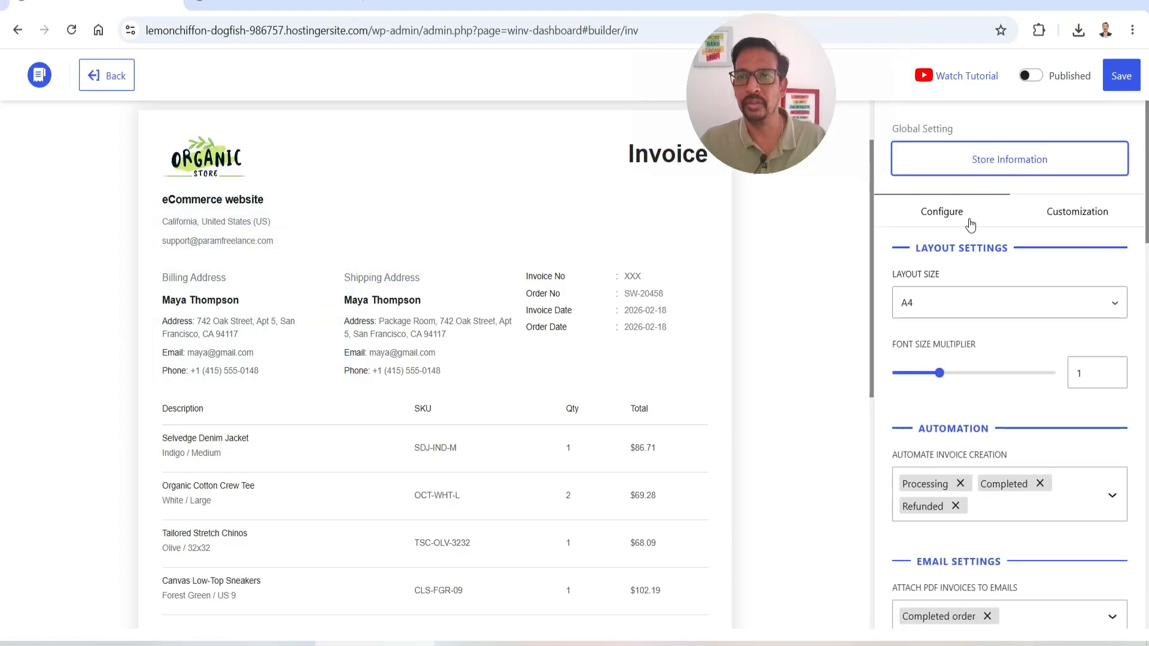
Step: Select A4 as the invoice's layout size
left_click(952, 306)
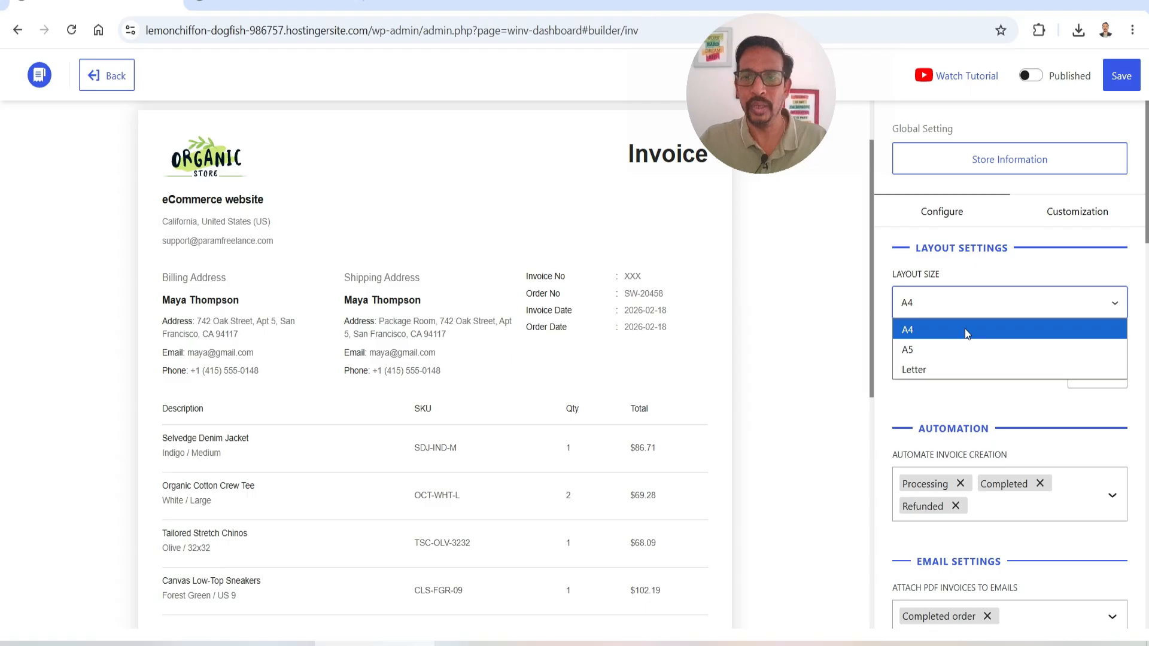
left_click(964, 328)
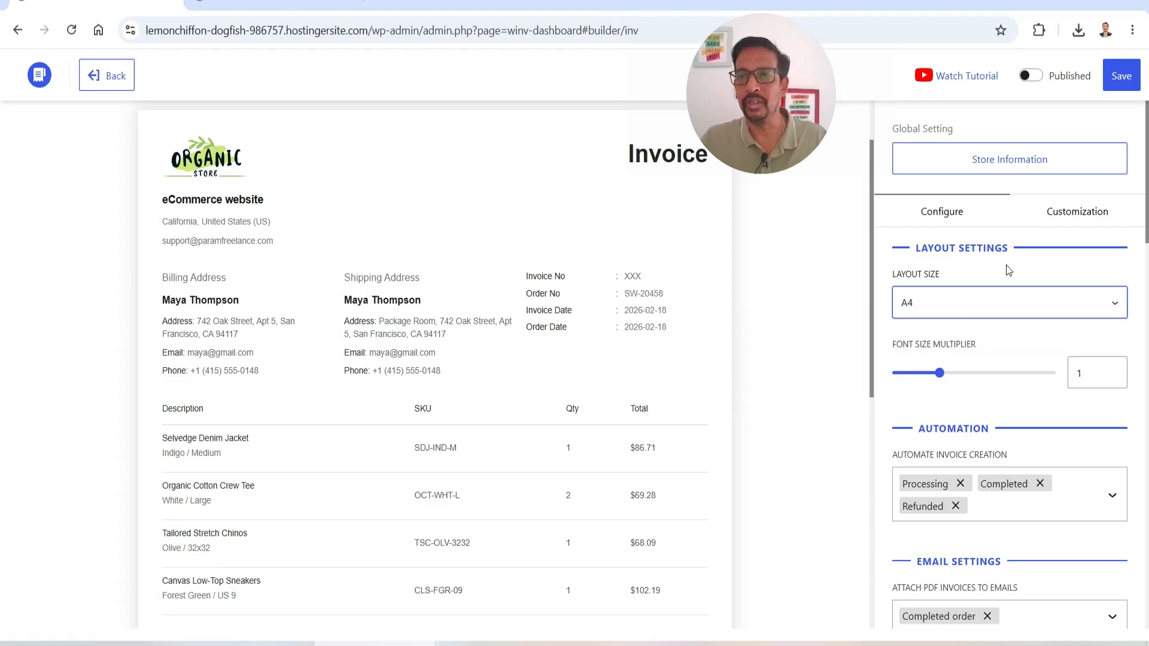
scroll(1011, 252, "down", 1)
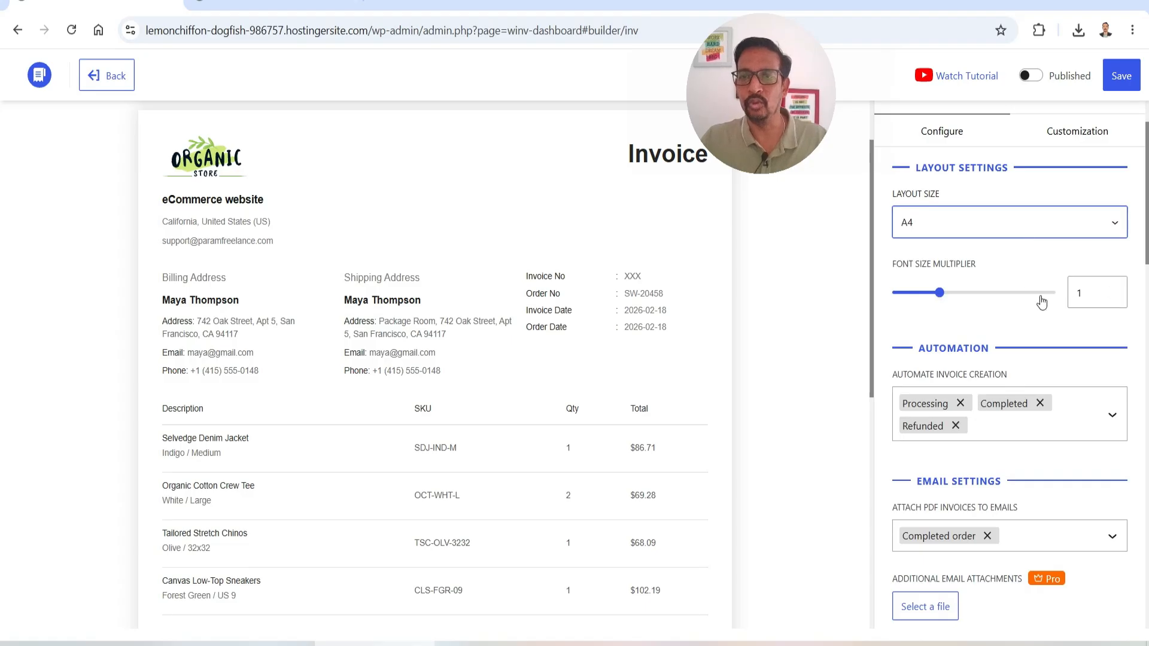
Step: Add Pending payment to the order statuses for automatic invoice creation and remove it again
scroll(1032, 297, "down", 2)
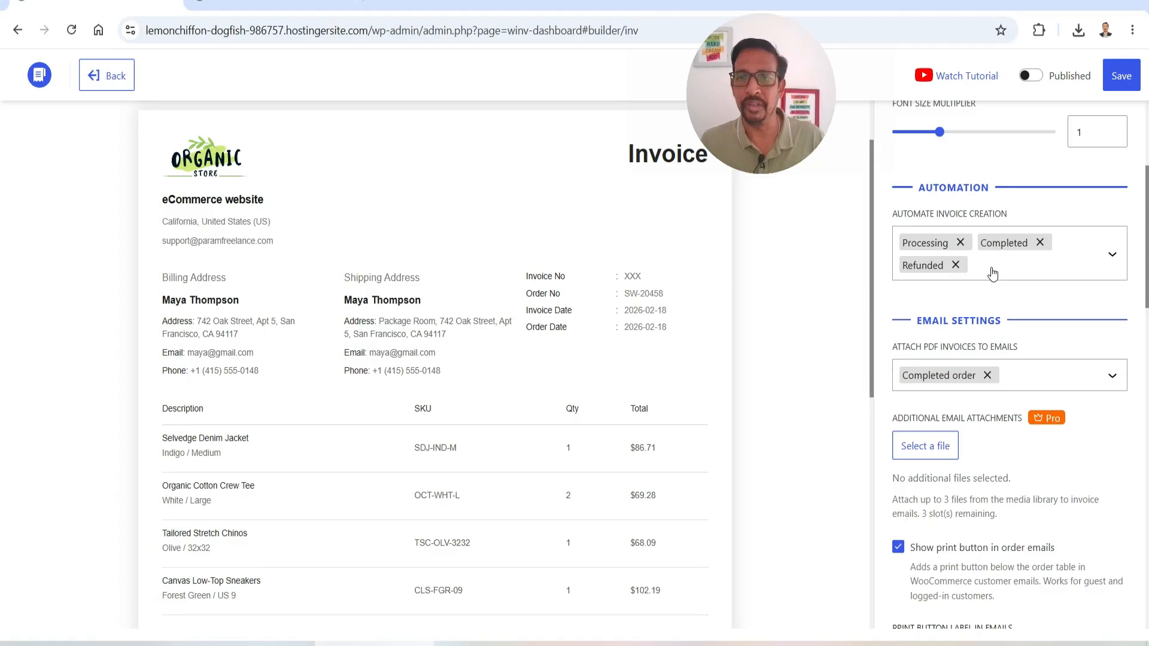
left_click(1035, 281)
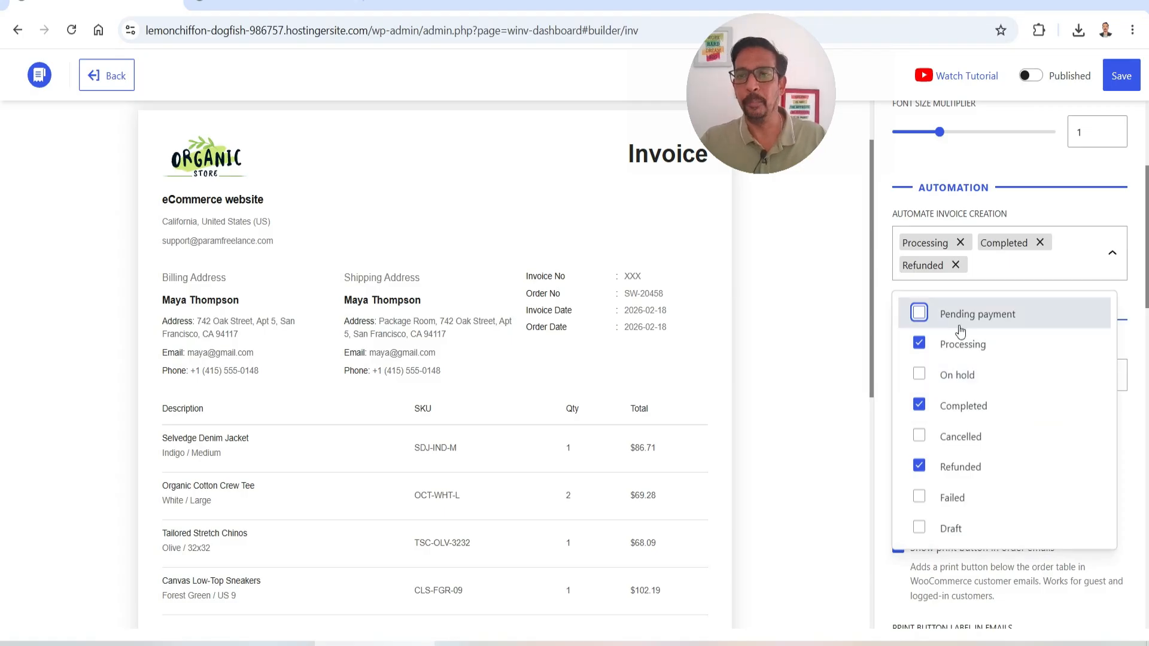
left_click(918, 312)
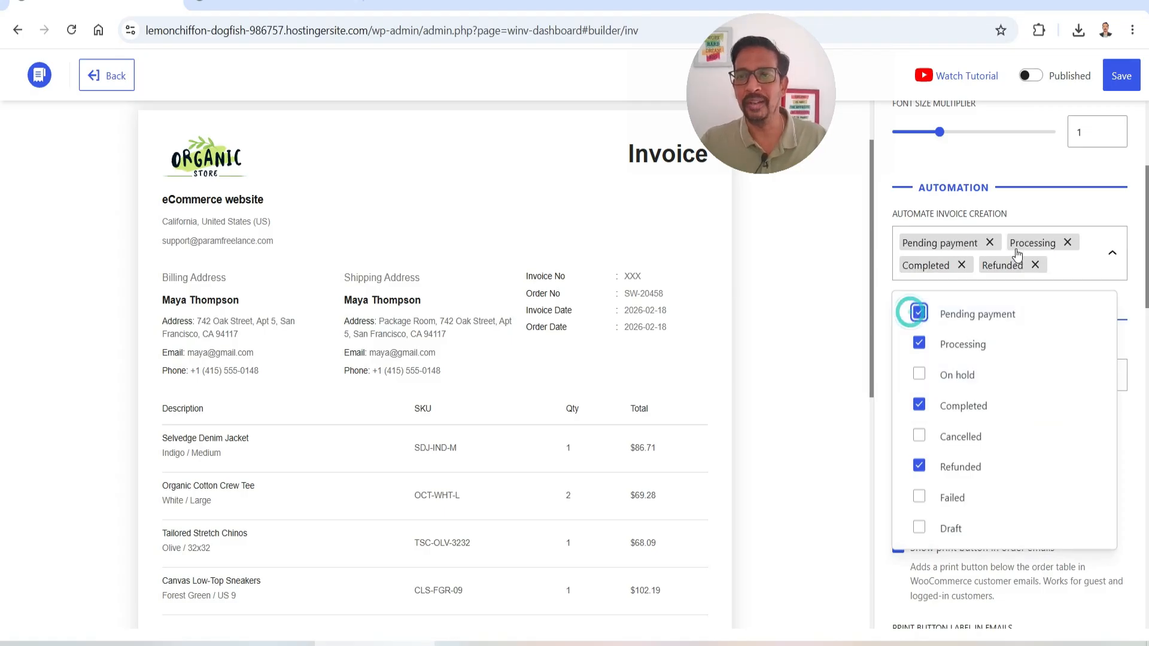
left_click(990, 242)
left_click(1111, 252)
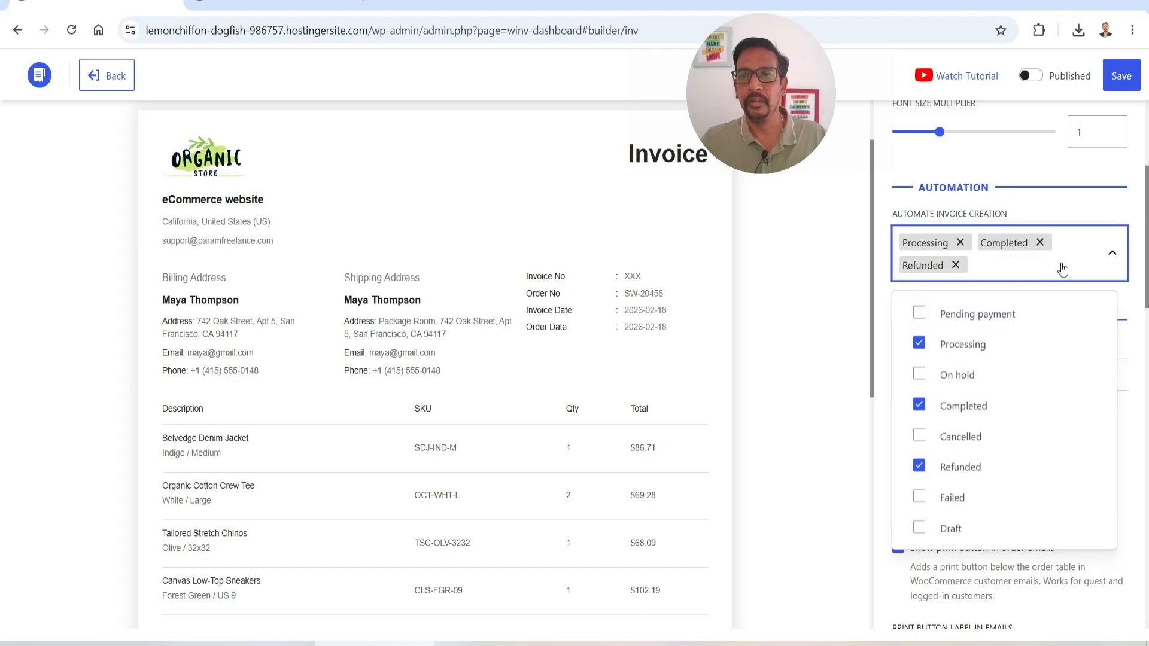
Step: Add New order (Admin email) to the emails that carry the PDF invoice as an attachment
scroll(1012, 313, "down", 3)
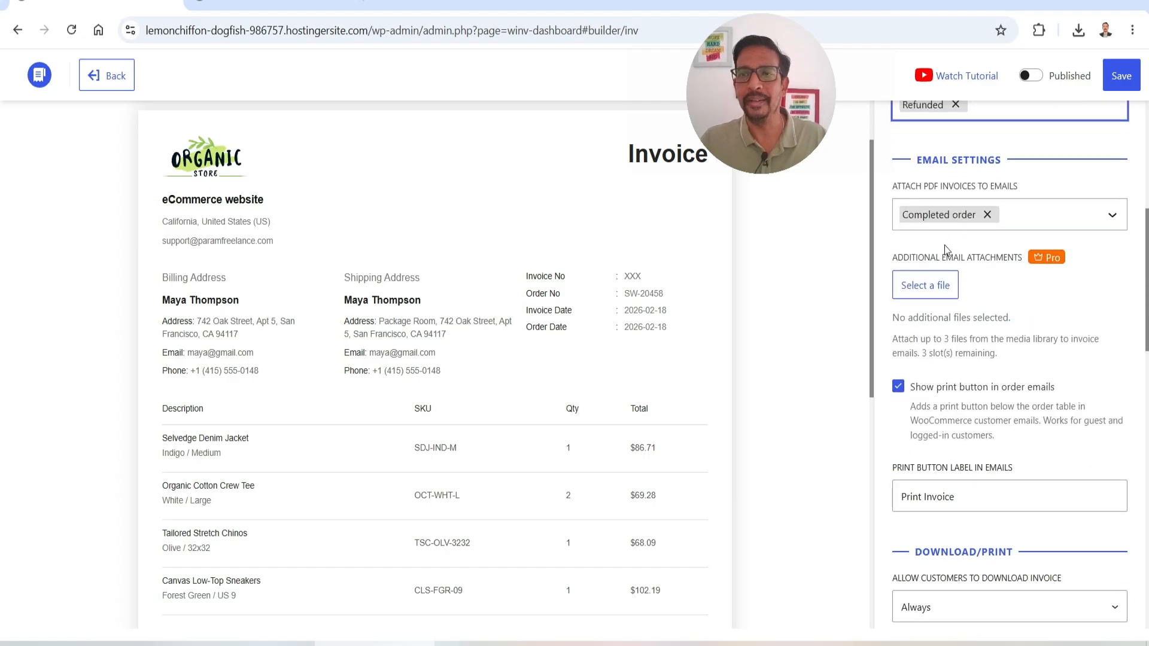
left_click(1045, 223)
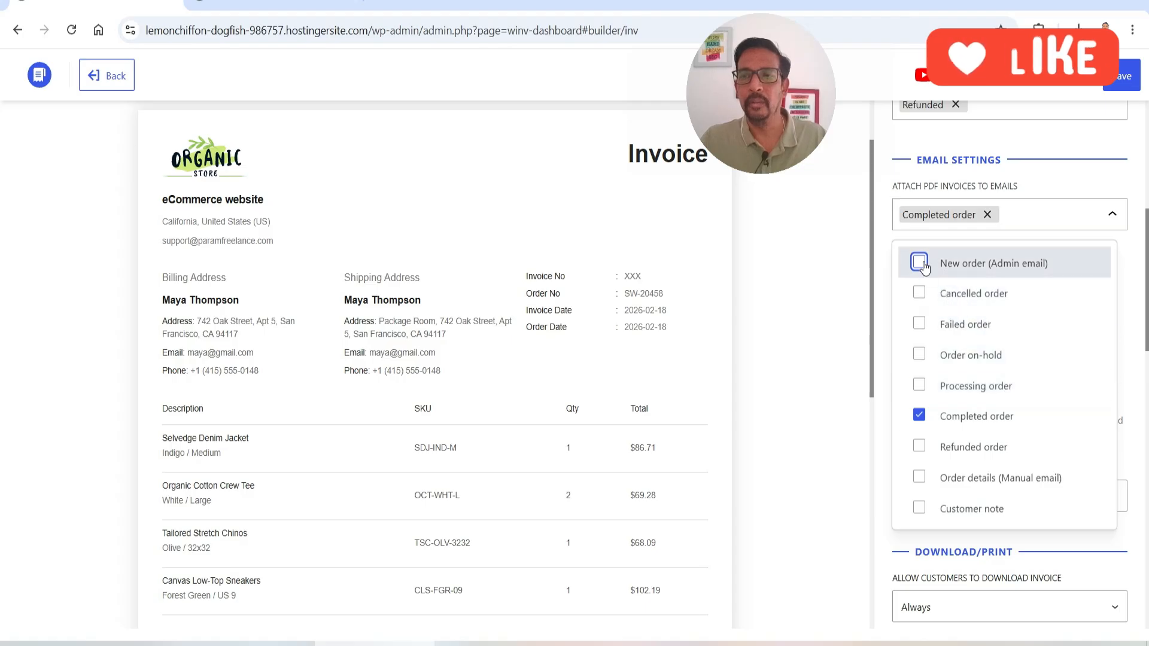
left_click(923, 265)
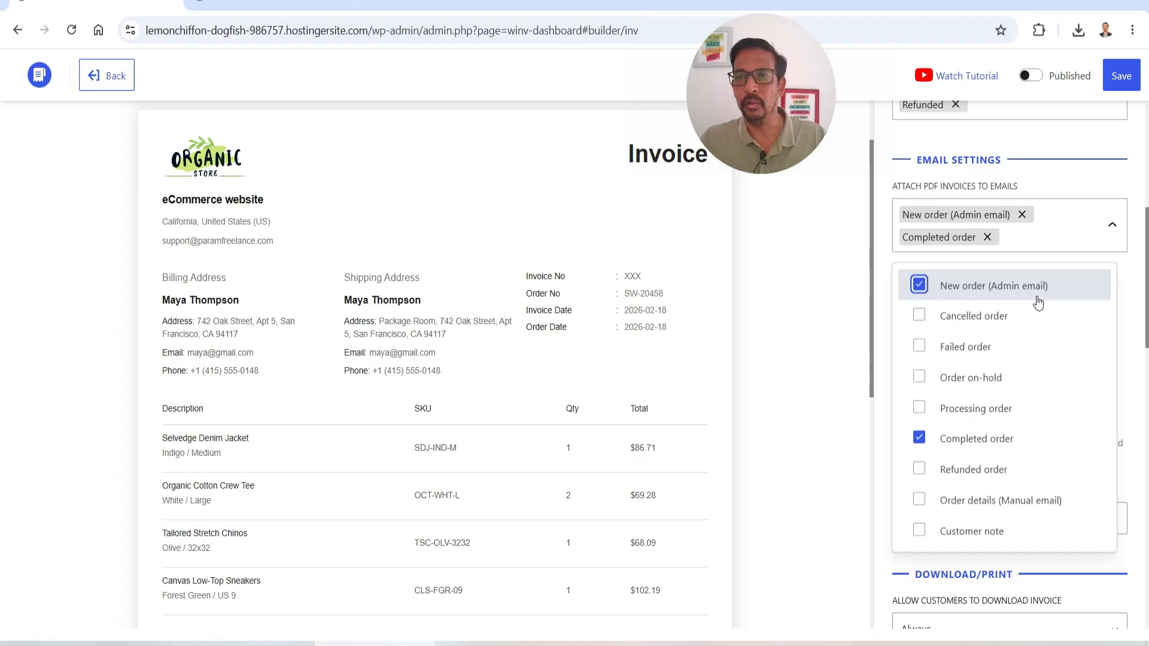
left_click(1029, 254)
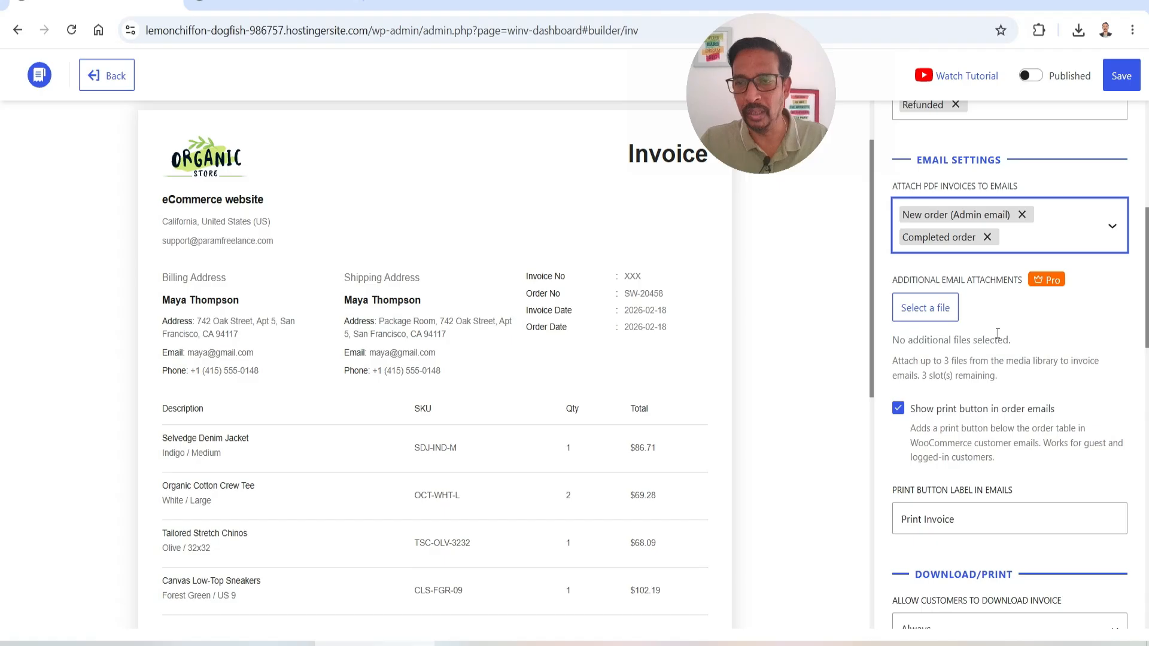
Step: Review the print and download button labels and keep Always for allowing customers to download the invoice
scroll(993, 338, "down", 4)
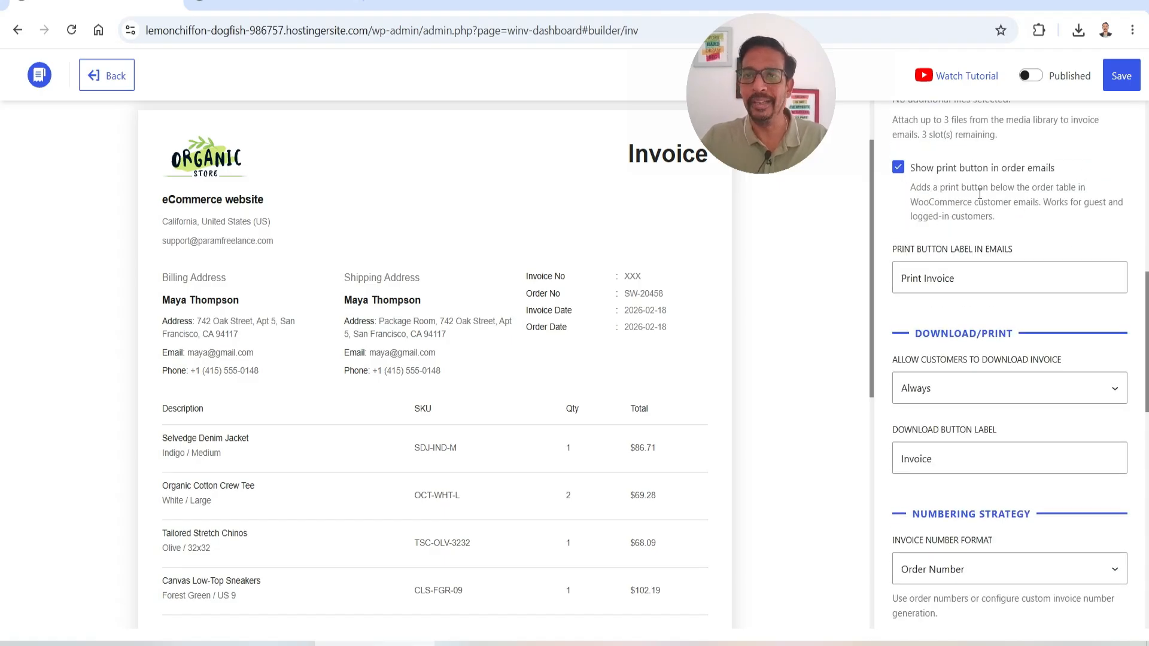
scroll(977, 198, "down", 1)
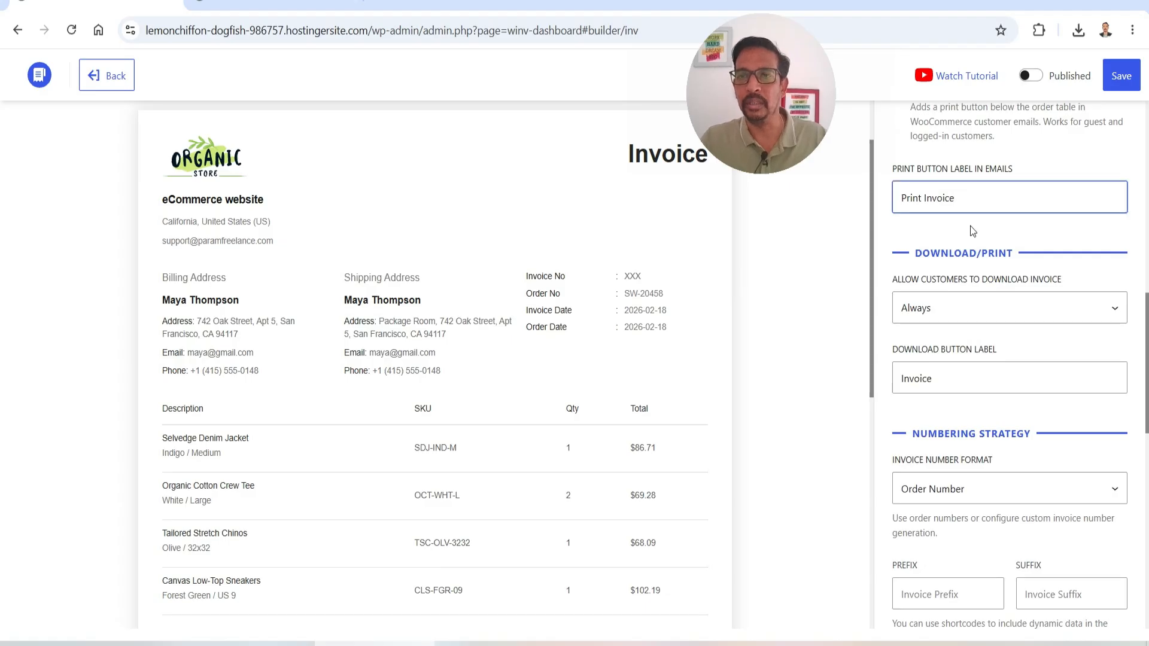
scroll(999, 225, "down", 1)
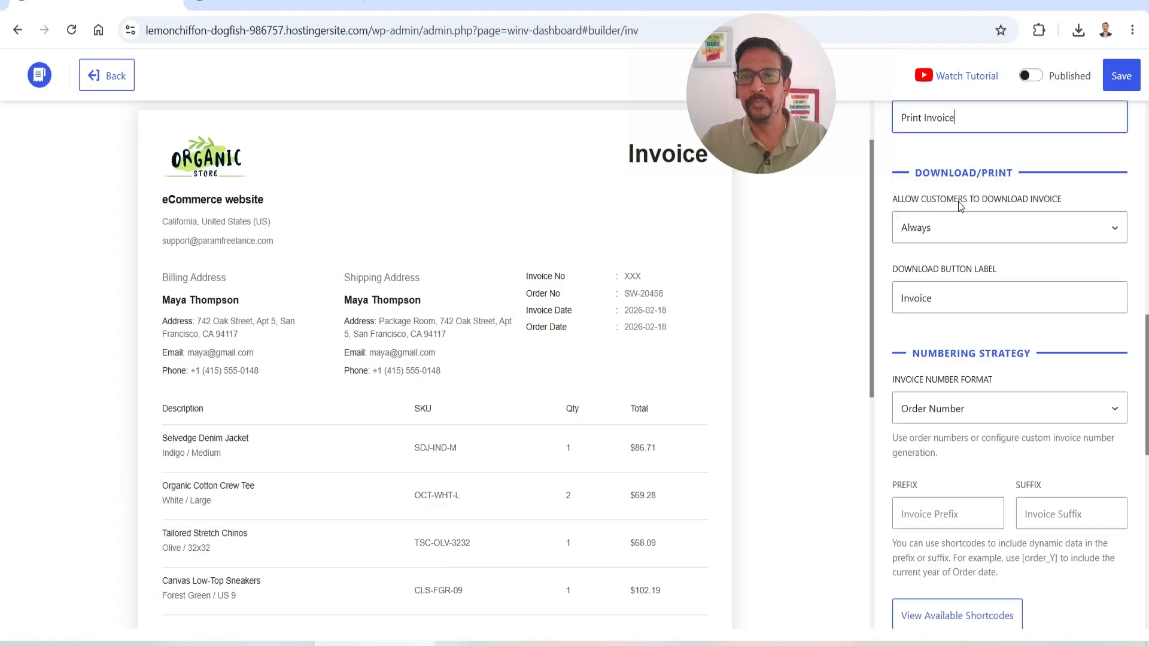
left_click(995, 225)
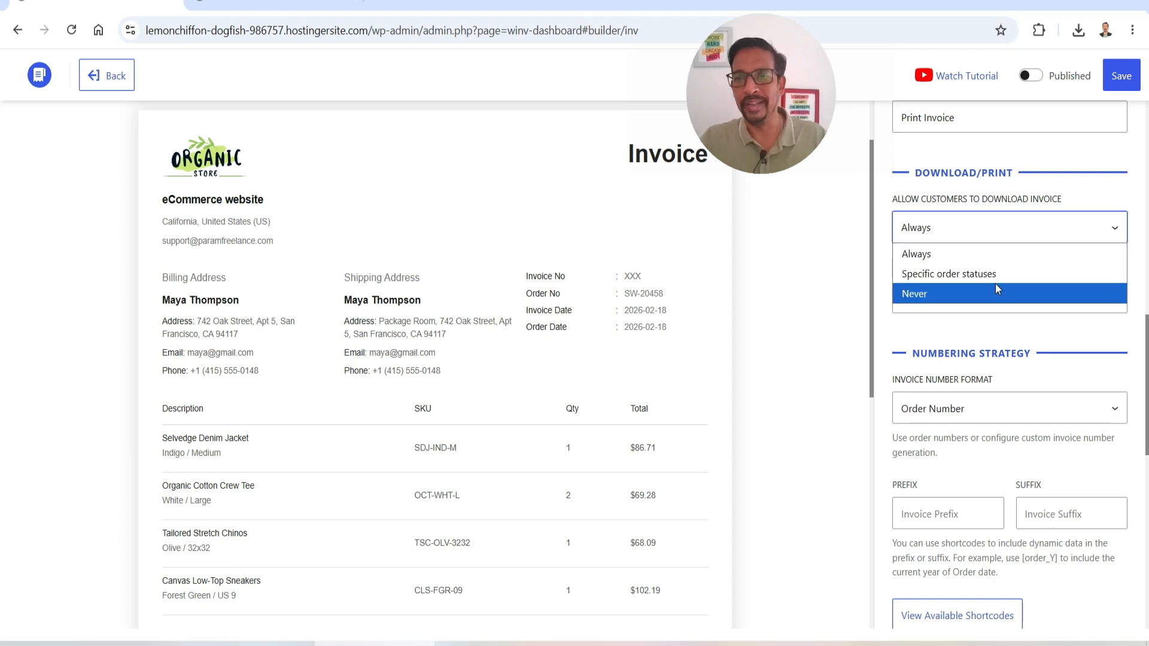
left_click(997, 254)
scroll(999, 228, "down", 1)
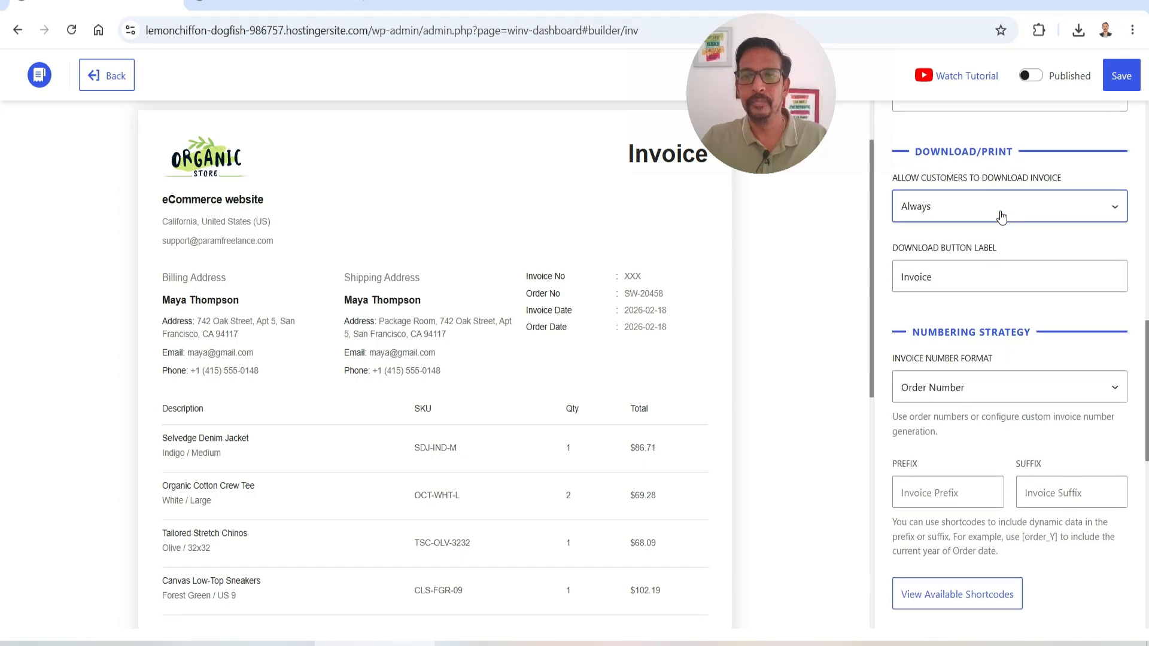
scroll(1002, 216, "down", 2)
left_click(964, 139)
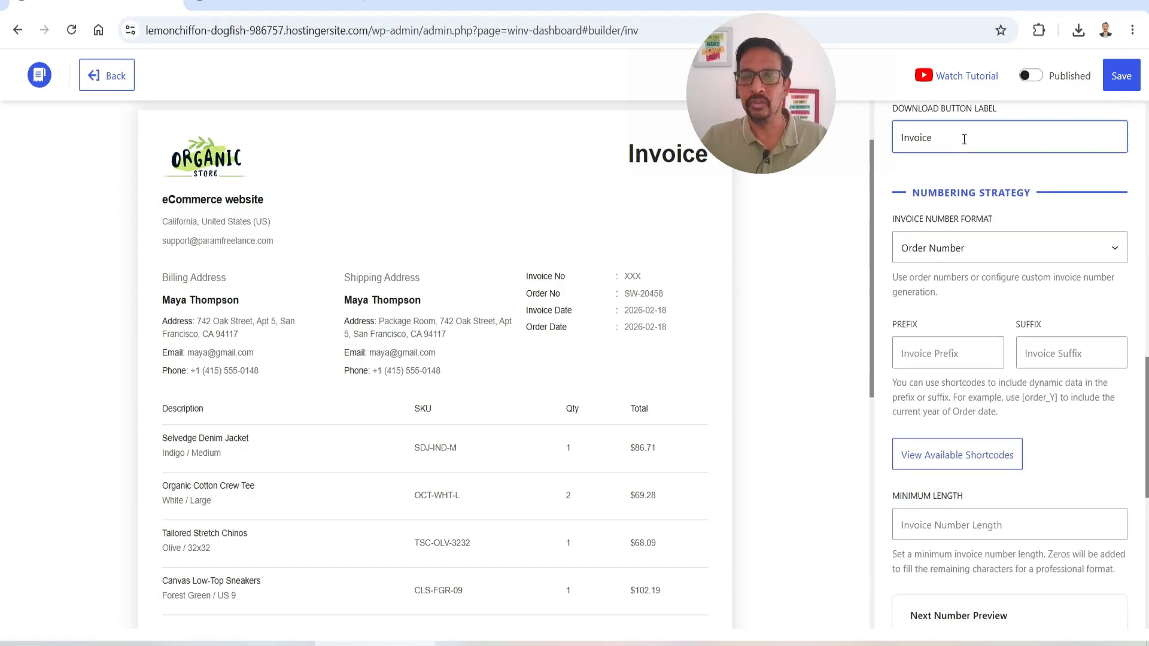
Step: Try Invoice Number instead of Order Number as the invoice number format
left_click(942, 256)
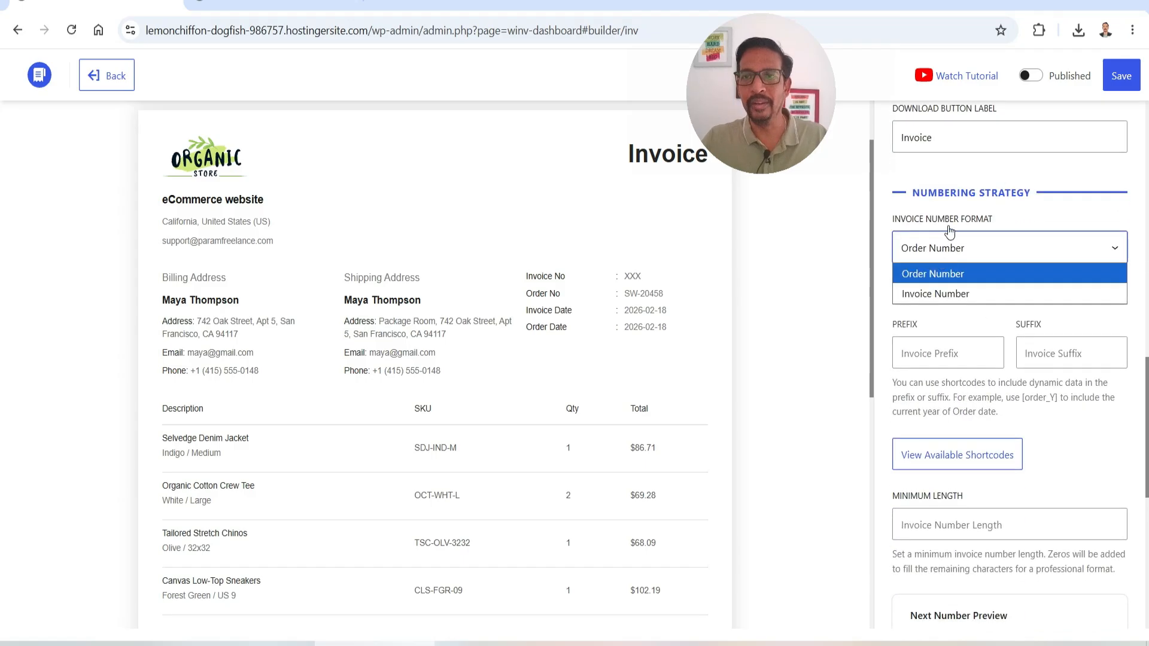
left_click(949, 271)
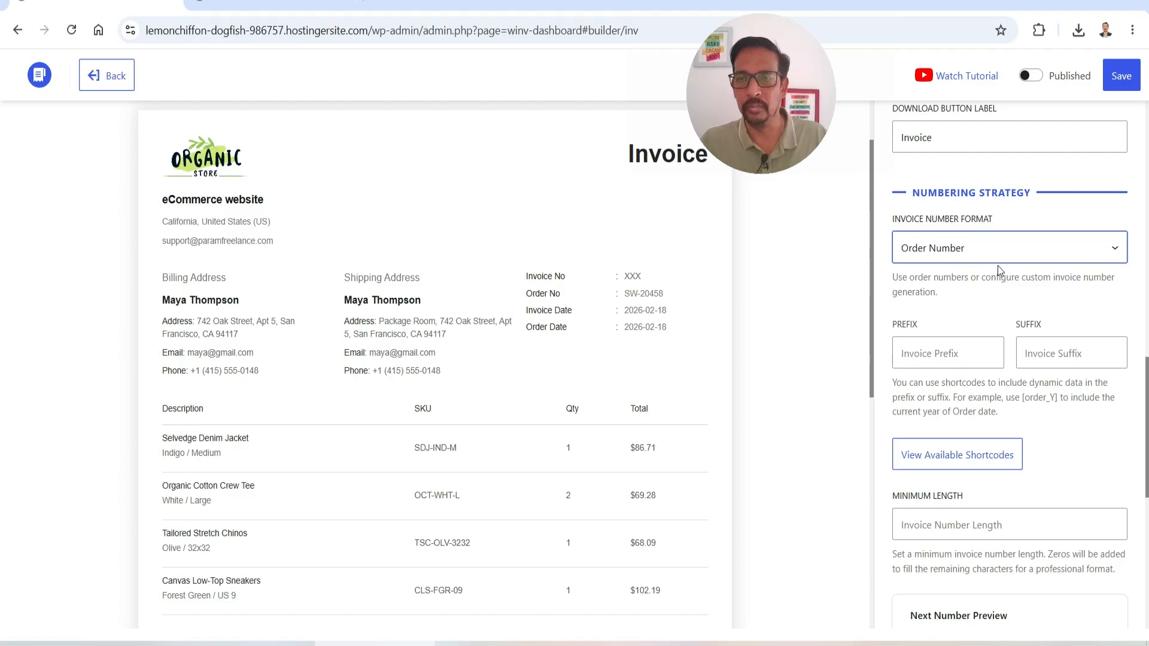
left_click(982, 257)
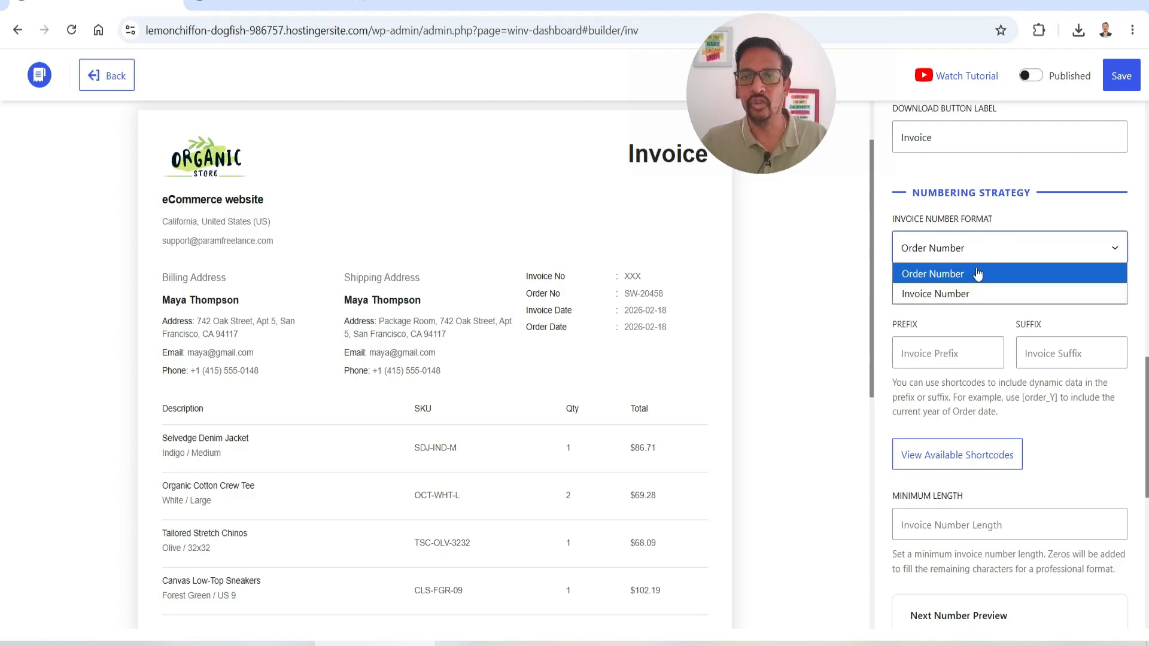
left_click(963, 302)
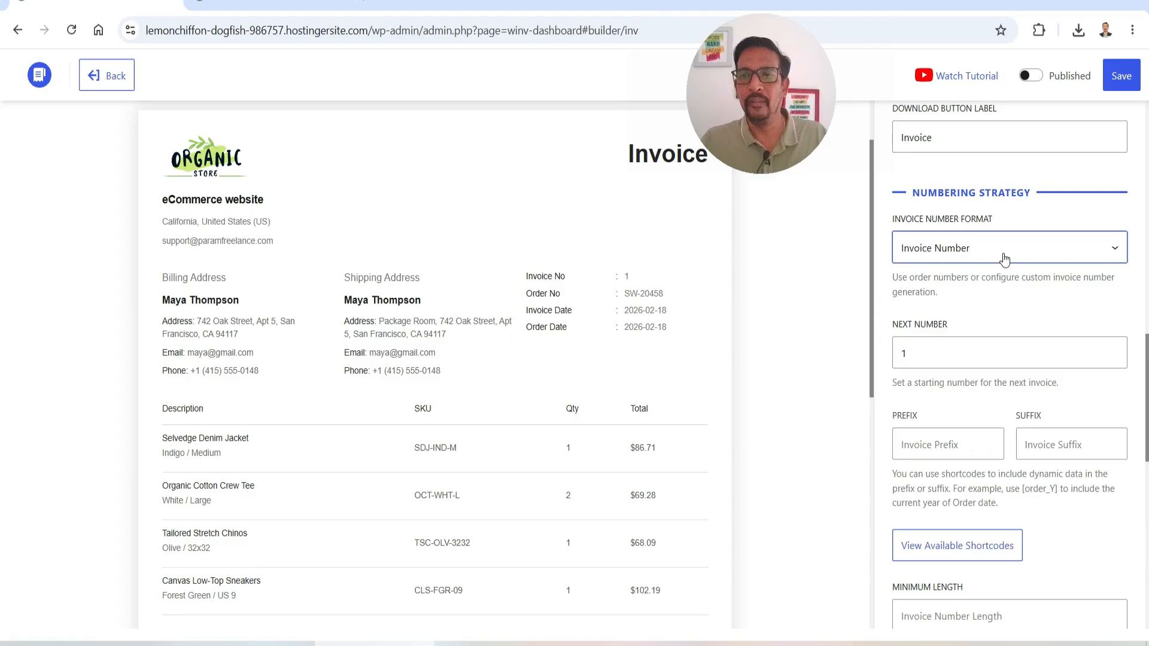
Step: Examine the prefix, suffix, shortcode and minimum length options of the invoice numbering
left_click(923, 359)
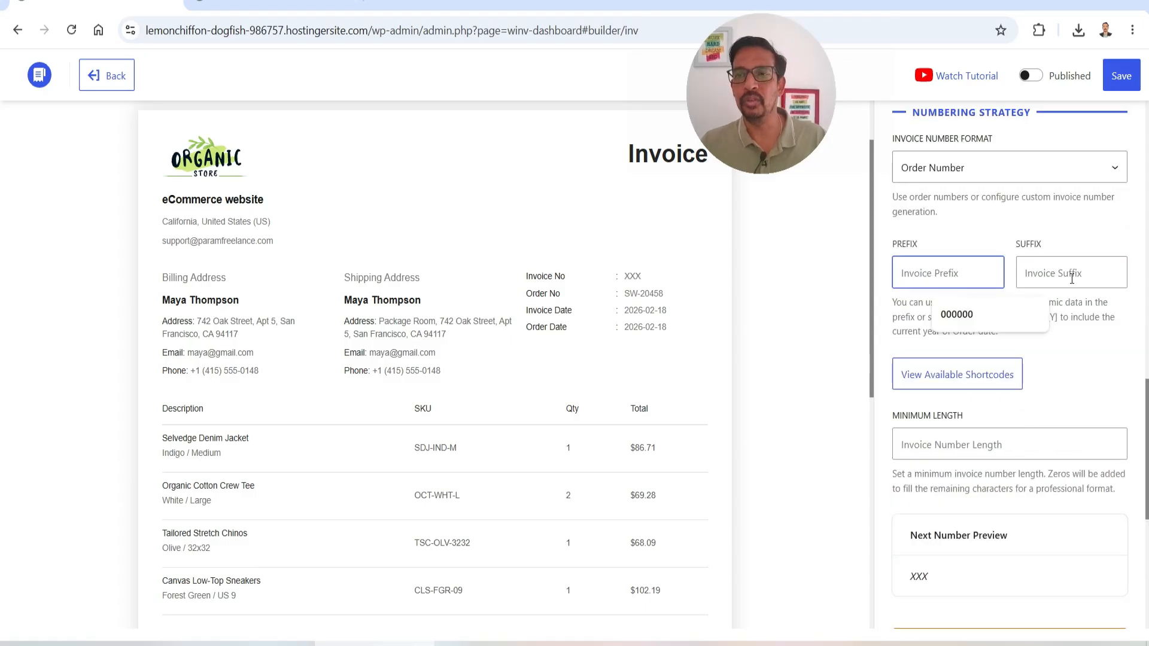
left_click(1072, 279)
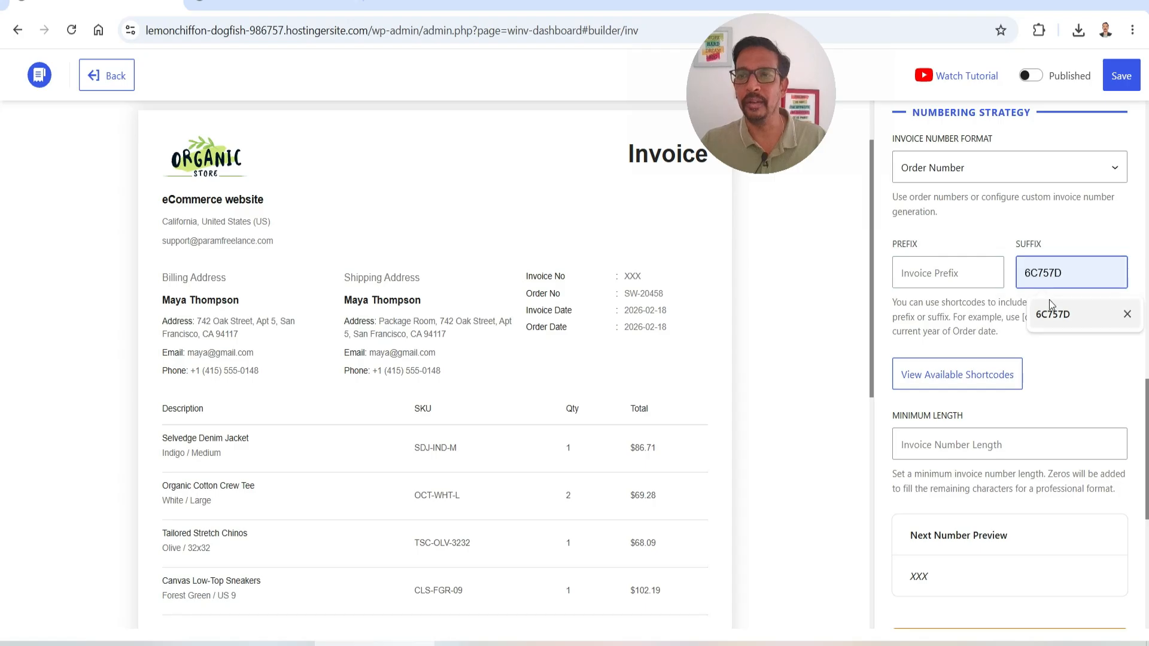
left_click(942, 276)
left_click(953, 229)
scroll(1108, 317, "down", 1)
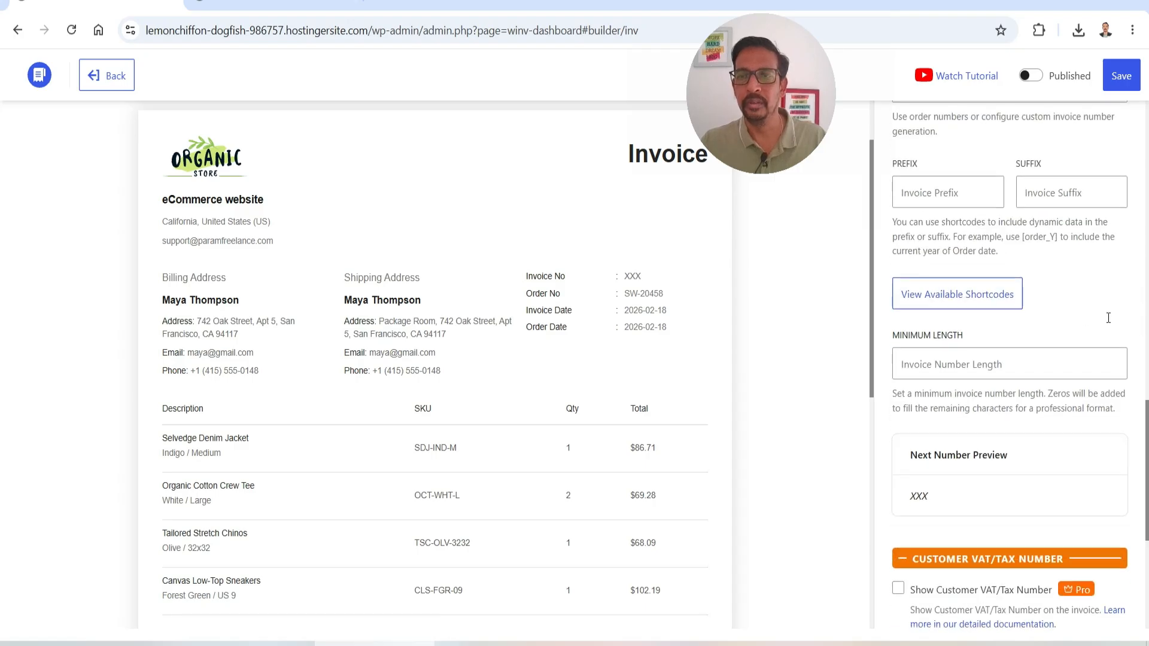
scroll(1118, 279, "down", 1)
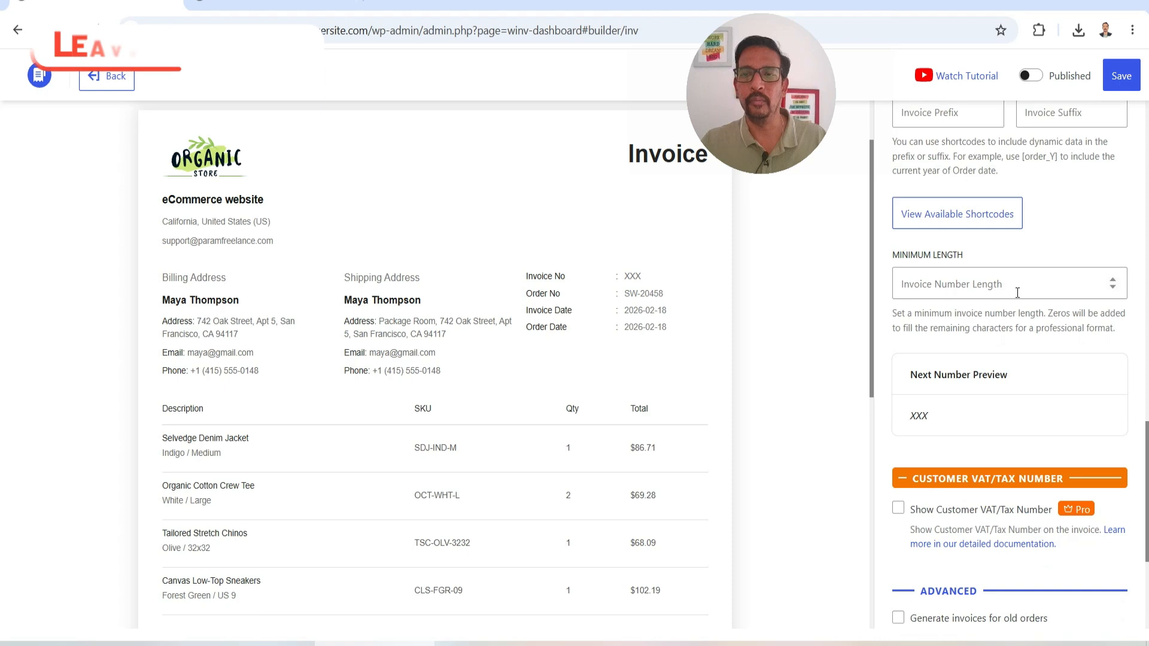
scroll(1098, 262, "down", 1)
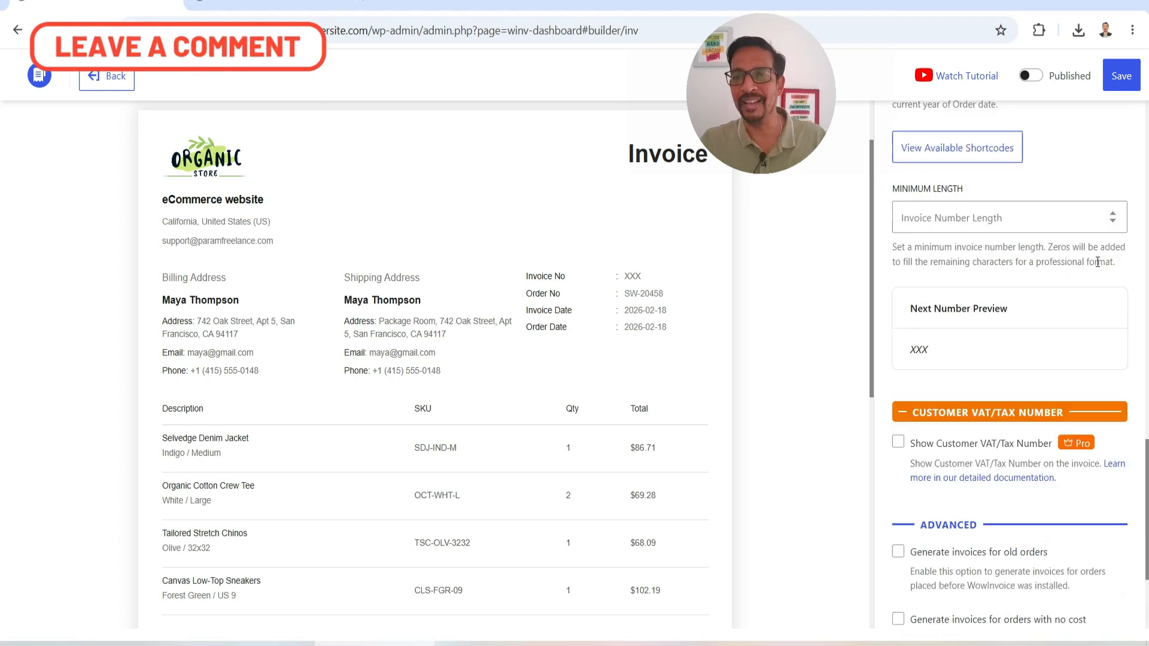
scroll(1097, 262, "down", 3)
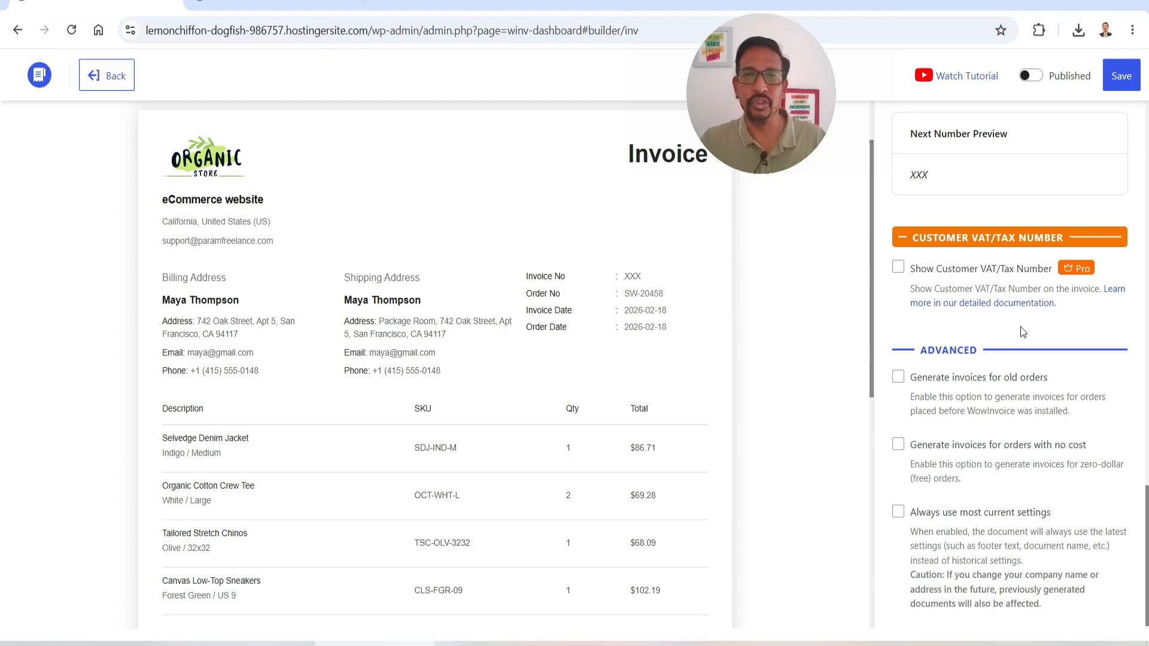
Step: Turn on the customer VAT/Tax number, look through its placement and source options, and turn it off again
left_click(898, 267)
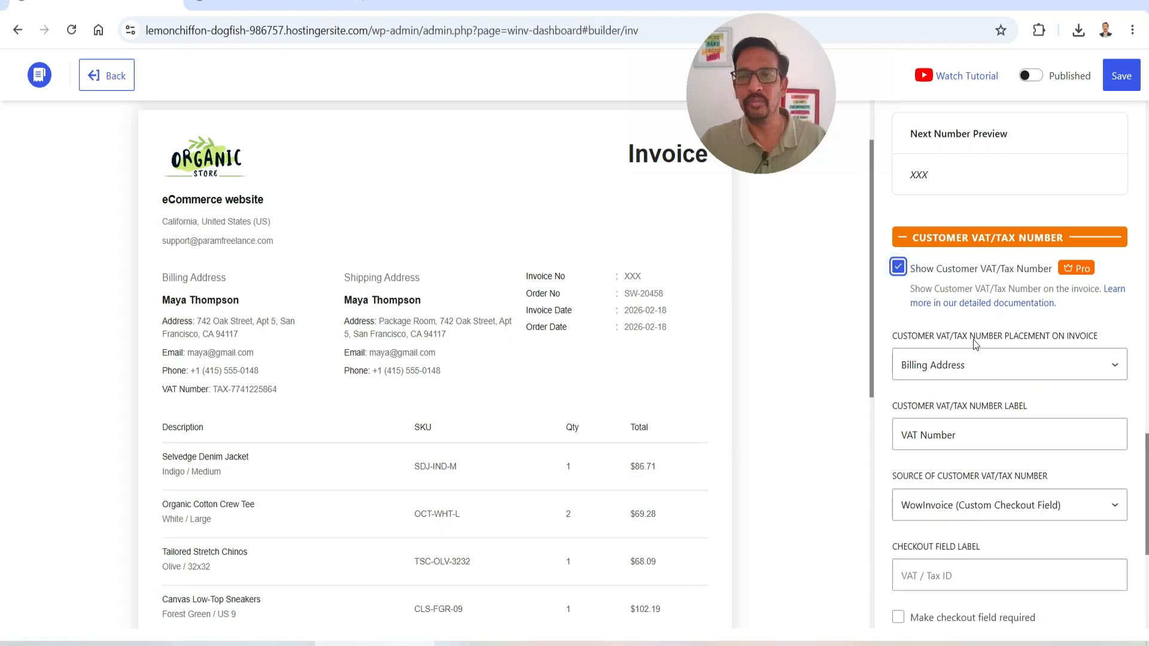
scroll(976, 345, "down", 3)
left_click(970, 214)
left_click(971, 230)
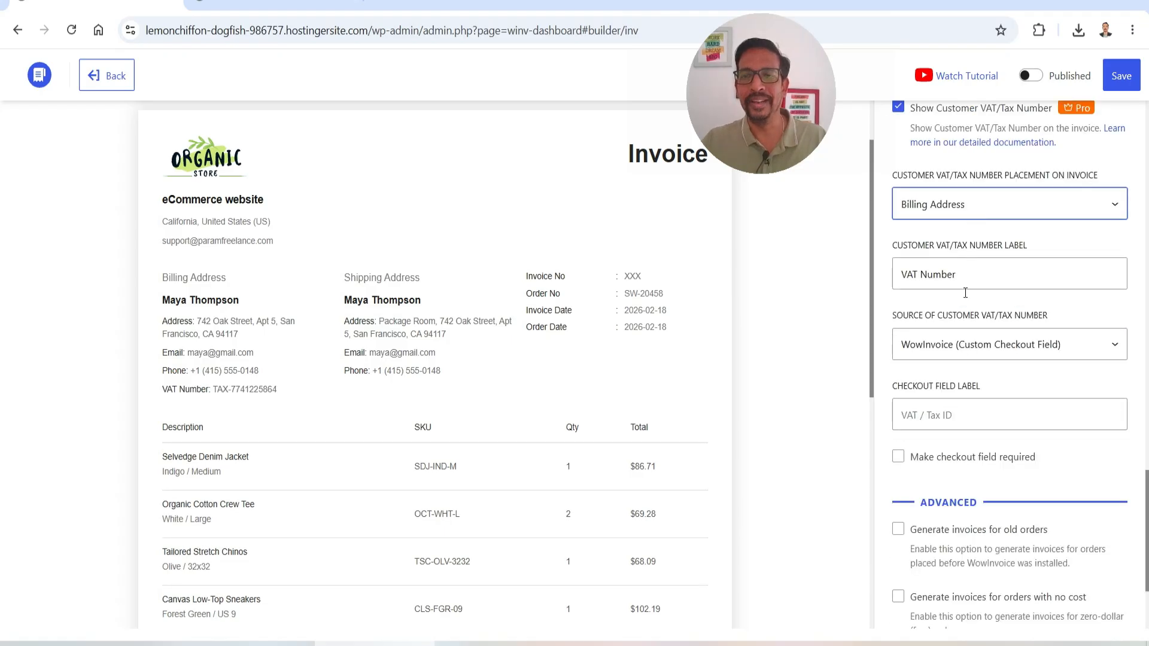
scroll(1020, 281, "down", 2)
left_click(1032, 269)
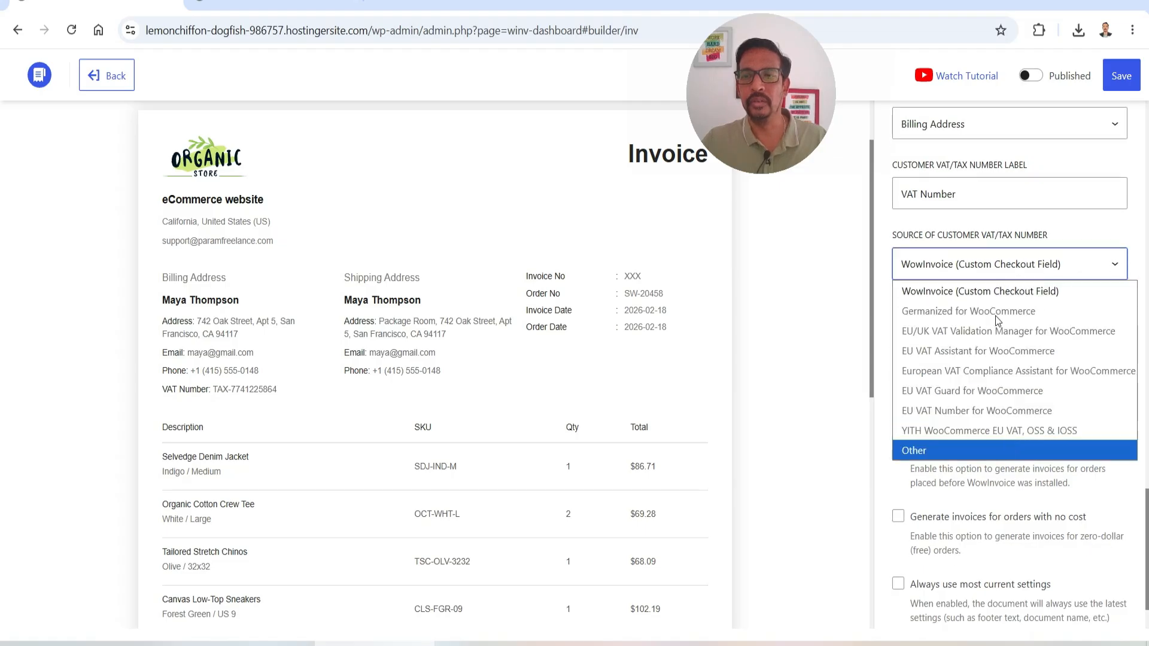
left_click(982, 291)
scroll(991, 350, "up", 2)
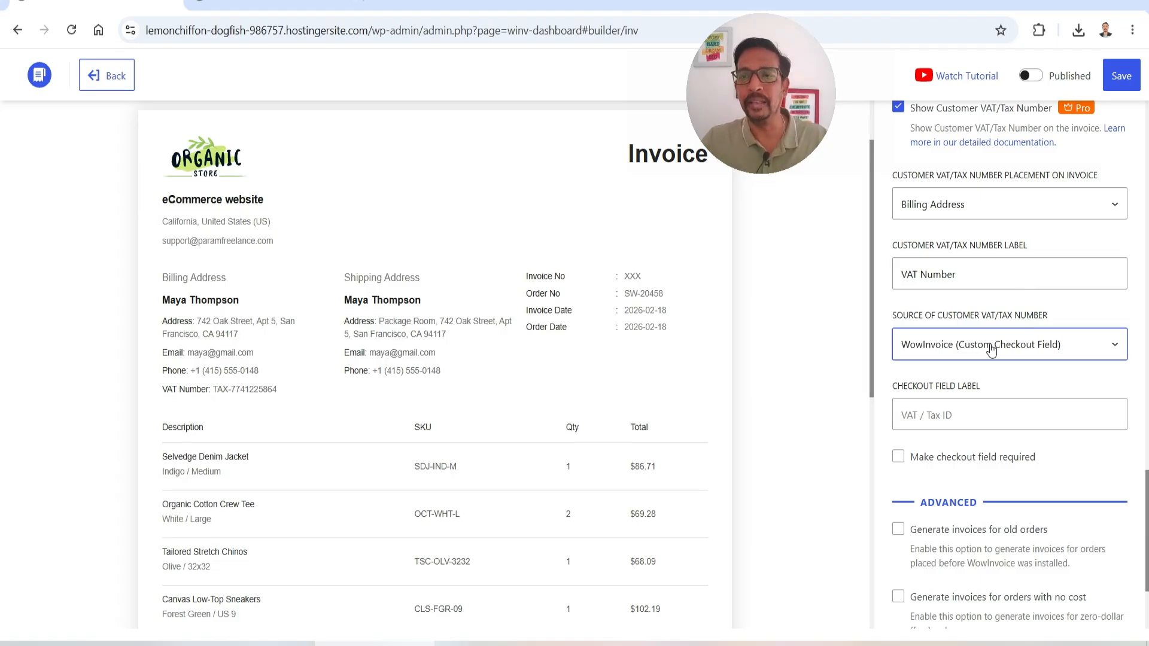
scroll(927, 309, "up", 1)
left_click(898, 188)
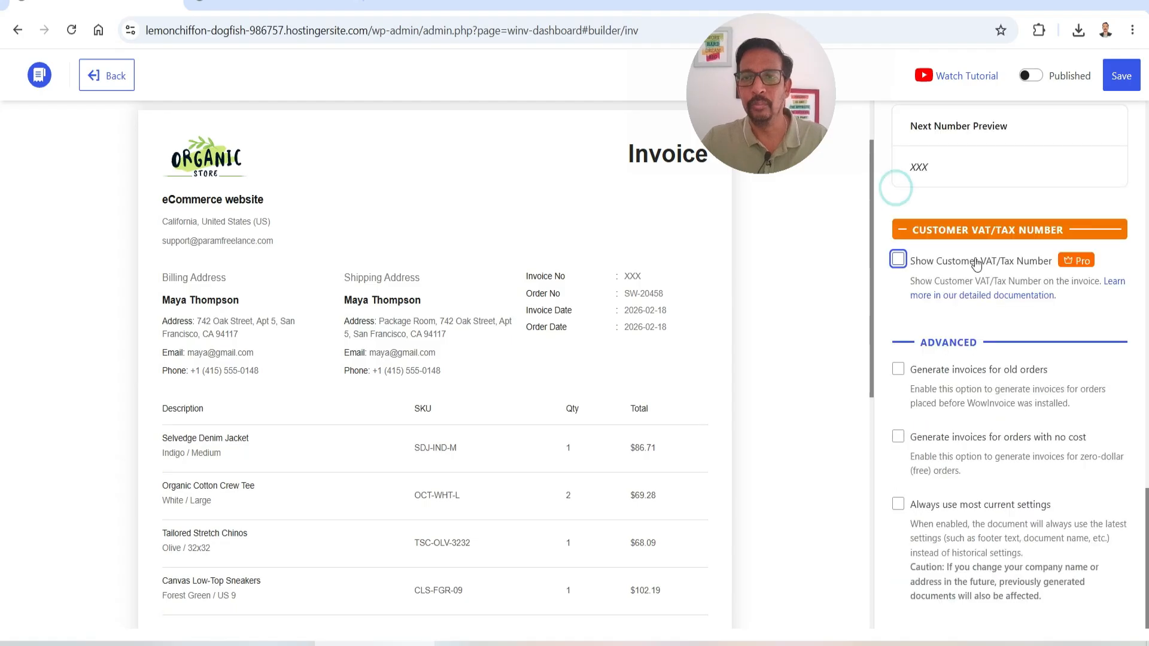
Step: Try the advanced option that generates invoices for old orders and leave it disabled
left_click(960, 384)
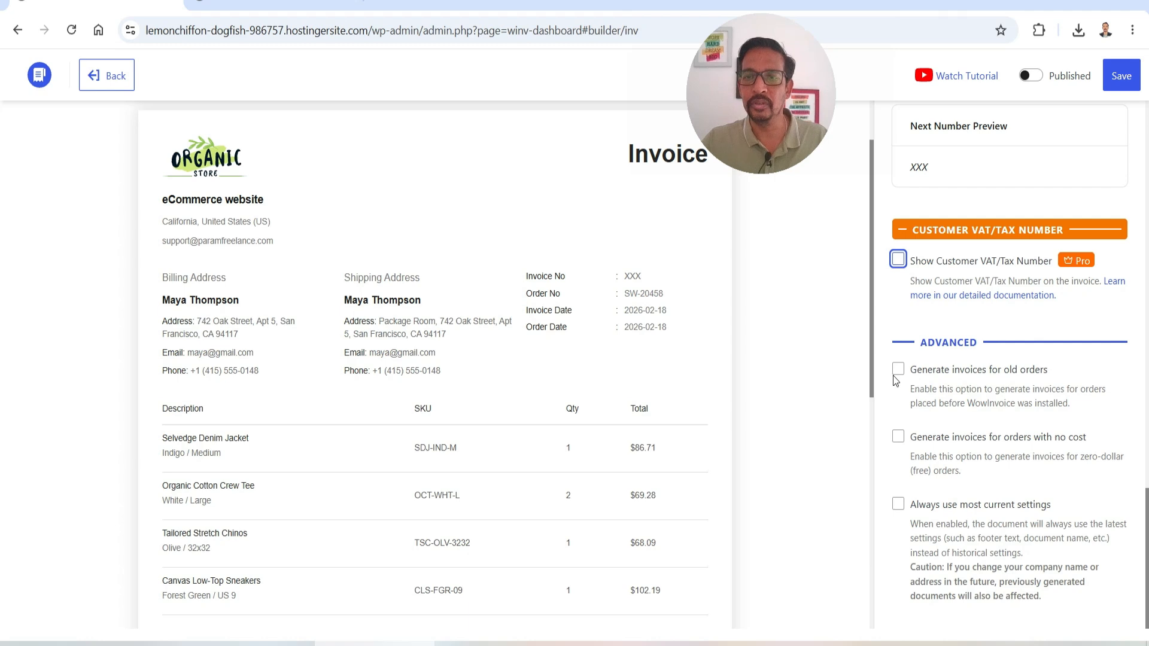
left_click(897, 371)
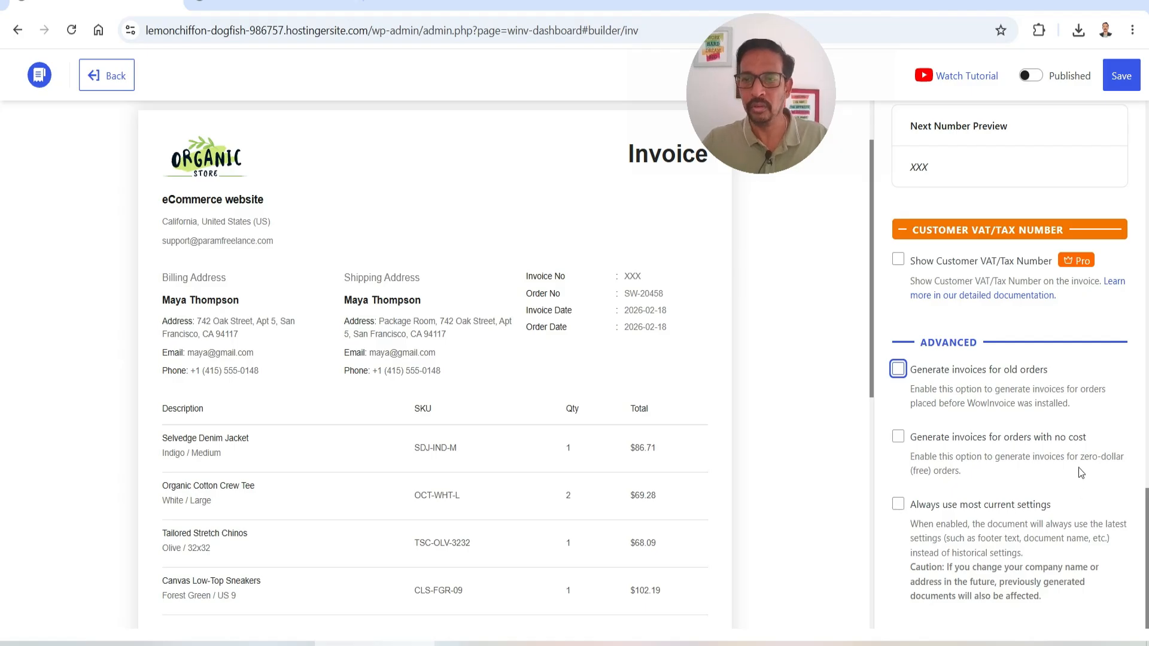
Step: Open the Header & Logo section of the invoice's customization settings and go to its header text
scroll(1078, 468, "up", 10)
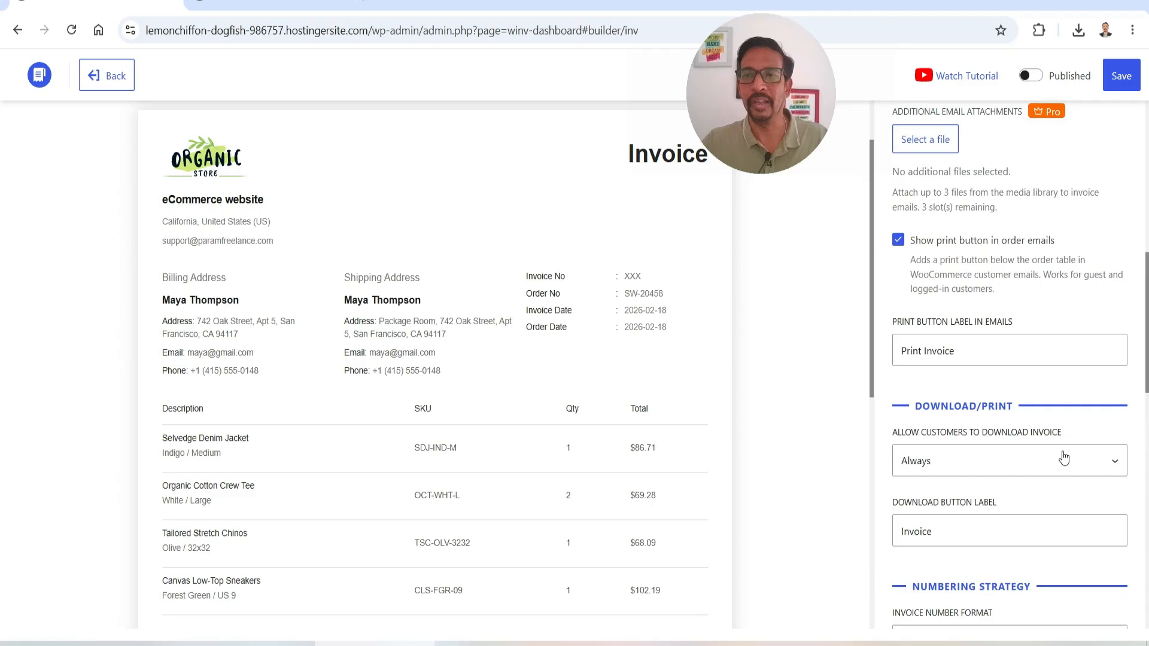
scroll(1064, 459, "up", 8)
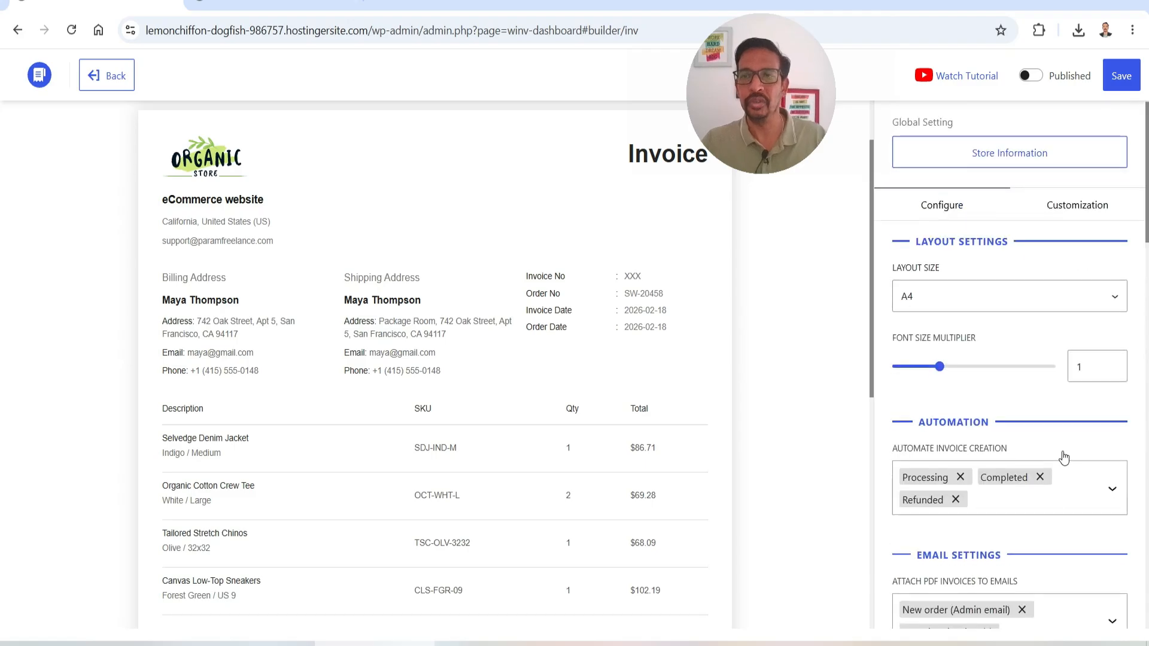
left_click(1089, 214)
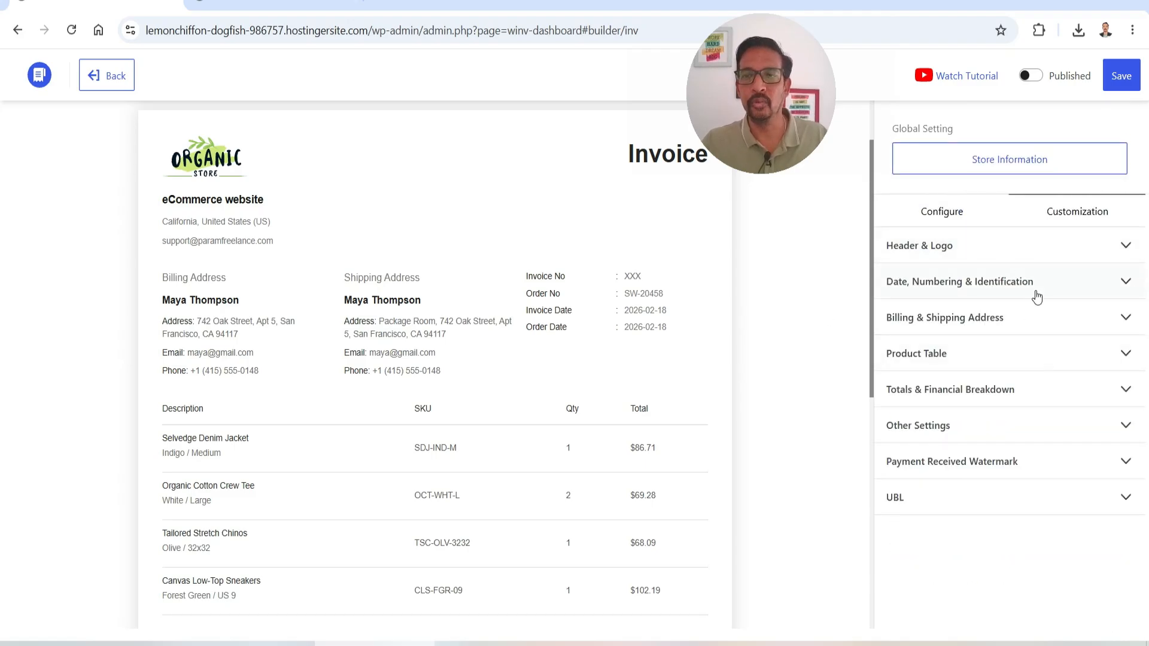
left_click(944, 250)
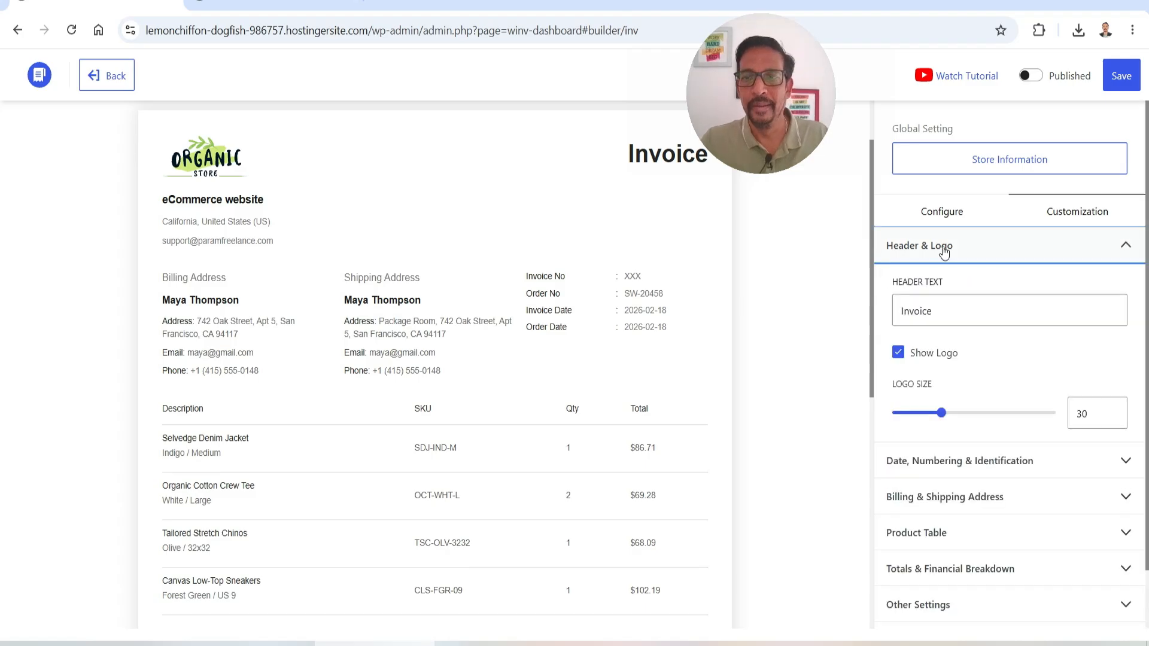
left_click(939, 316)
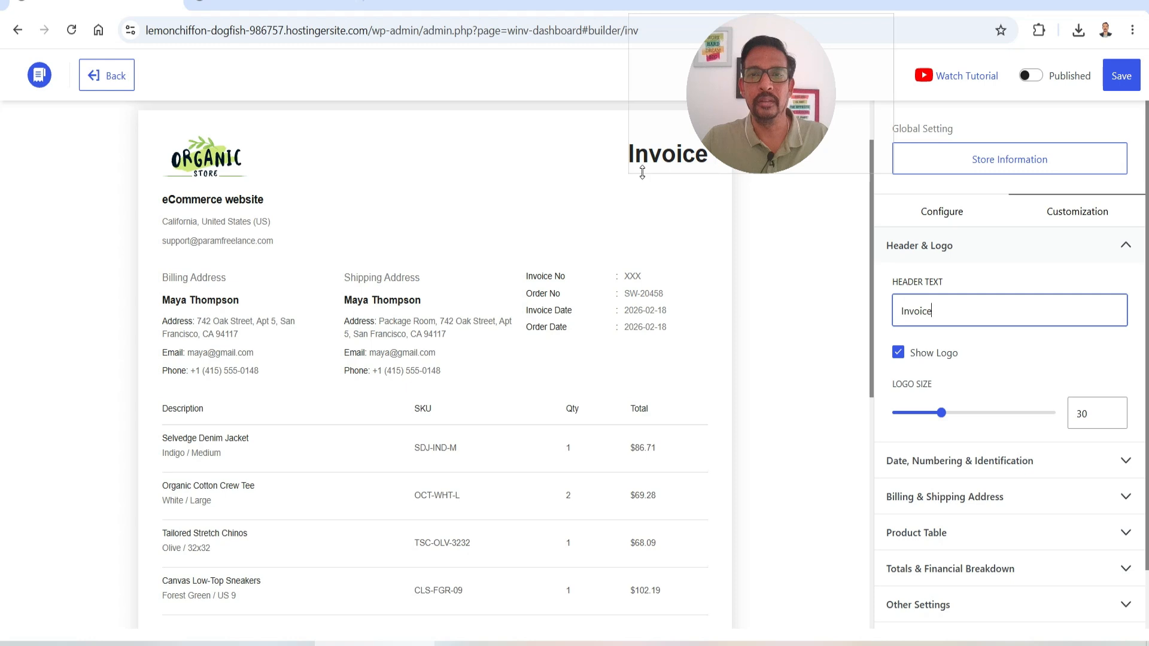
Step: Hide the logo on the invoice and show it again
left_click(899, 356)
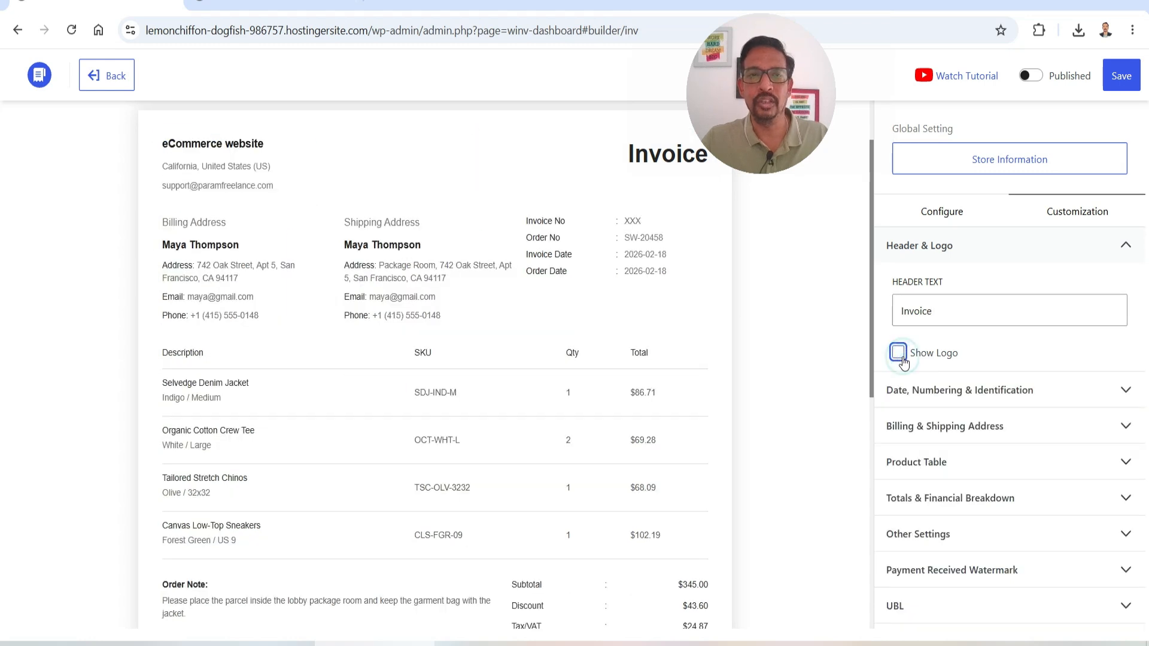
left_click(900, 358)
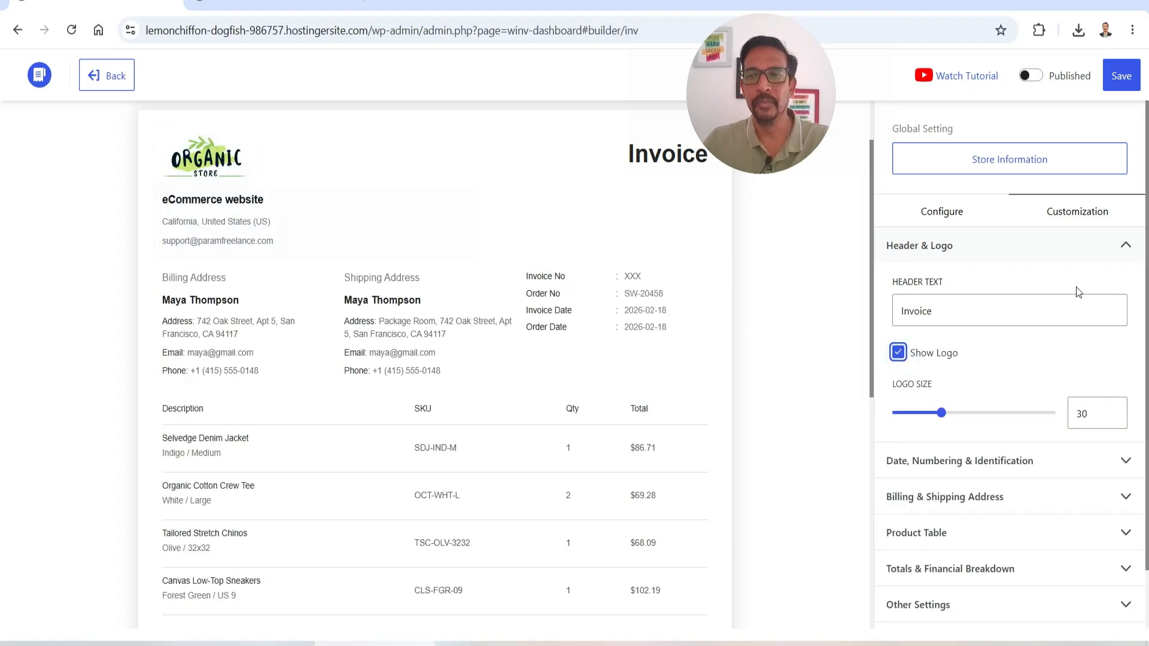
scroll(1077, 287, "down", 1)
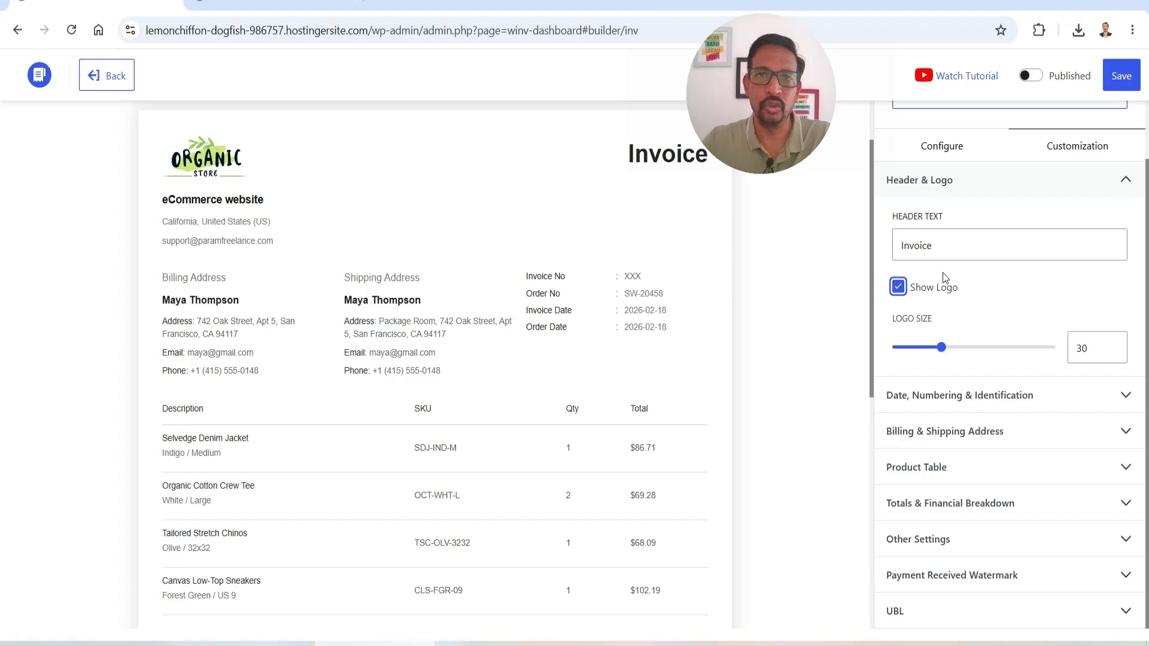
Step: Set the invoice logo size to 42
scroll(1024, 309, "up", 1)
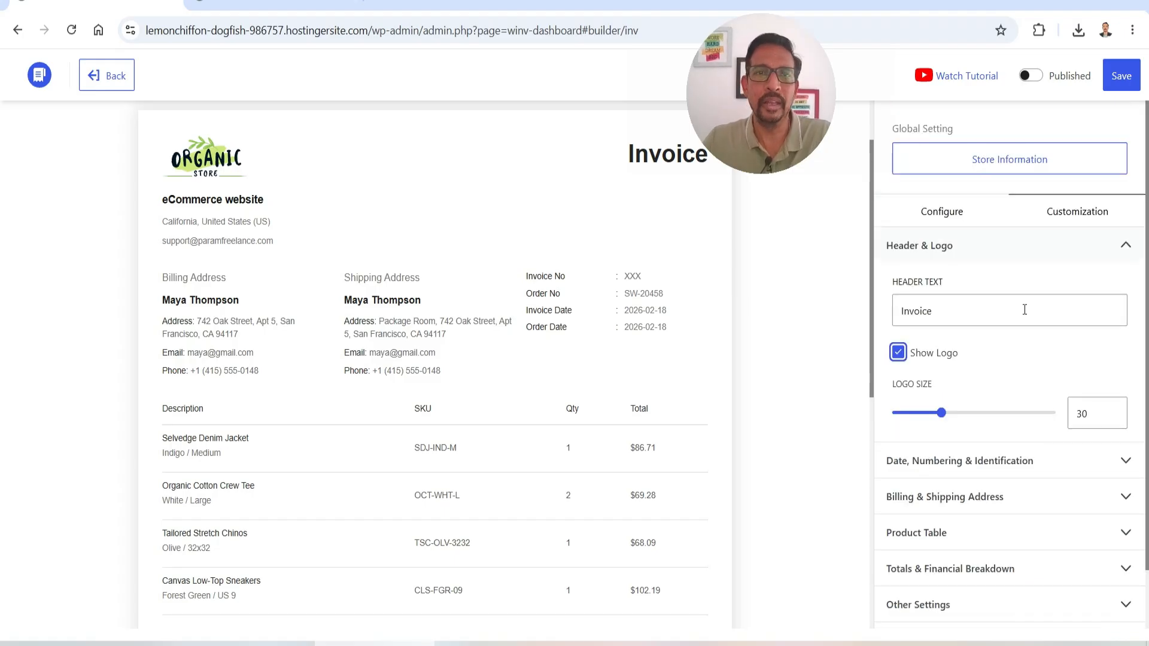
scroll(1022, 308, "down", 1)
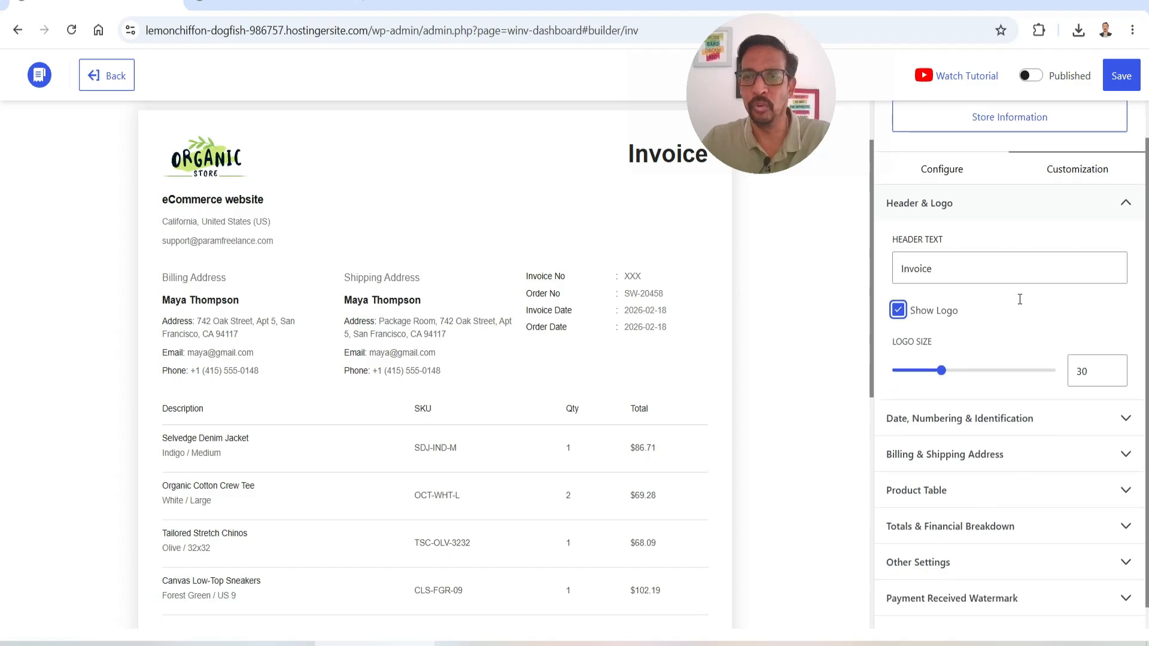
left_click_drag(941, 354, 961, 354)
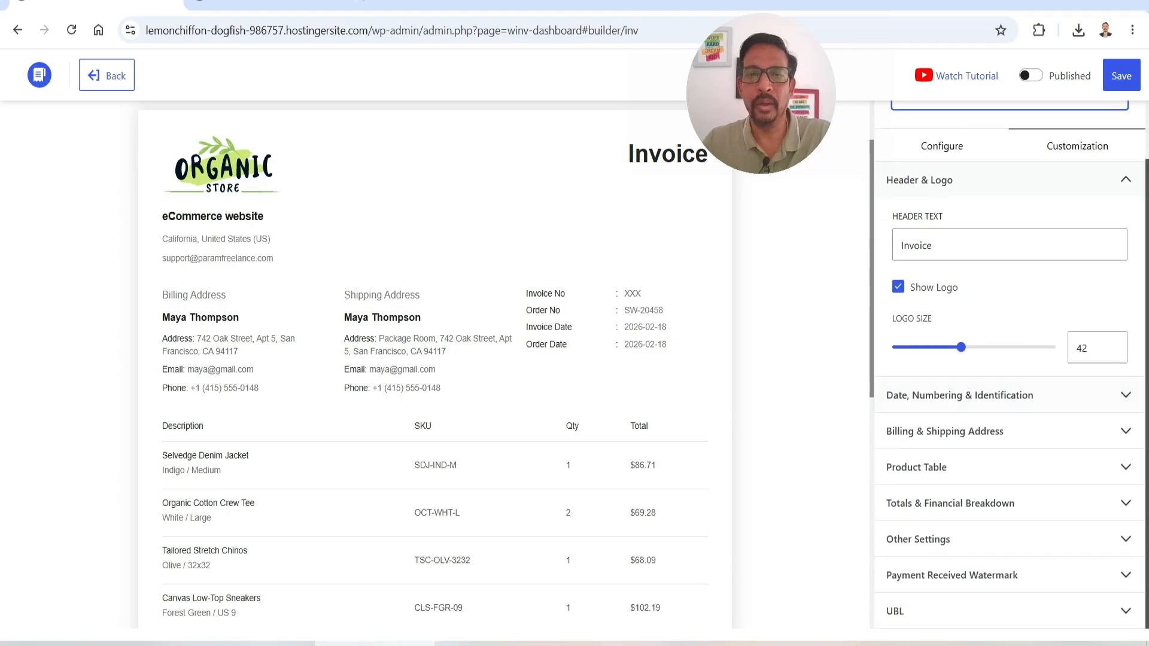
Step: View the settings of the store information, billing address, order details, product table and totals by selecting each block in the invoice preview
left_click(199, 252)
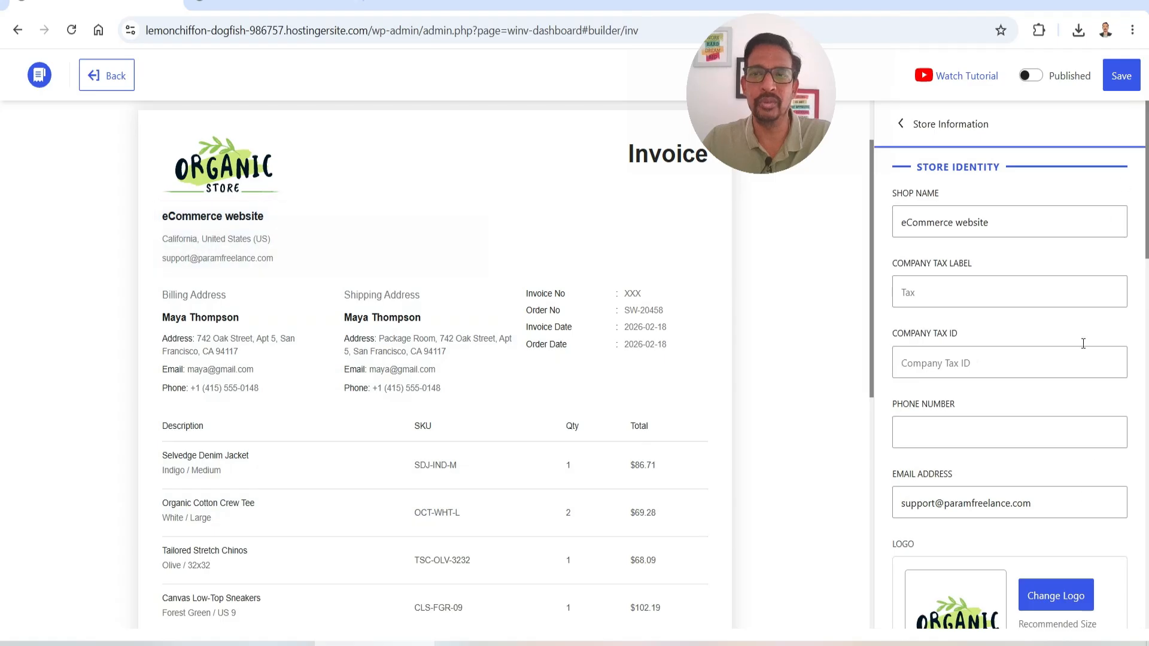
left_click(213, 337)
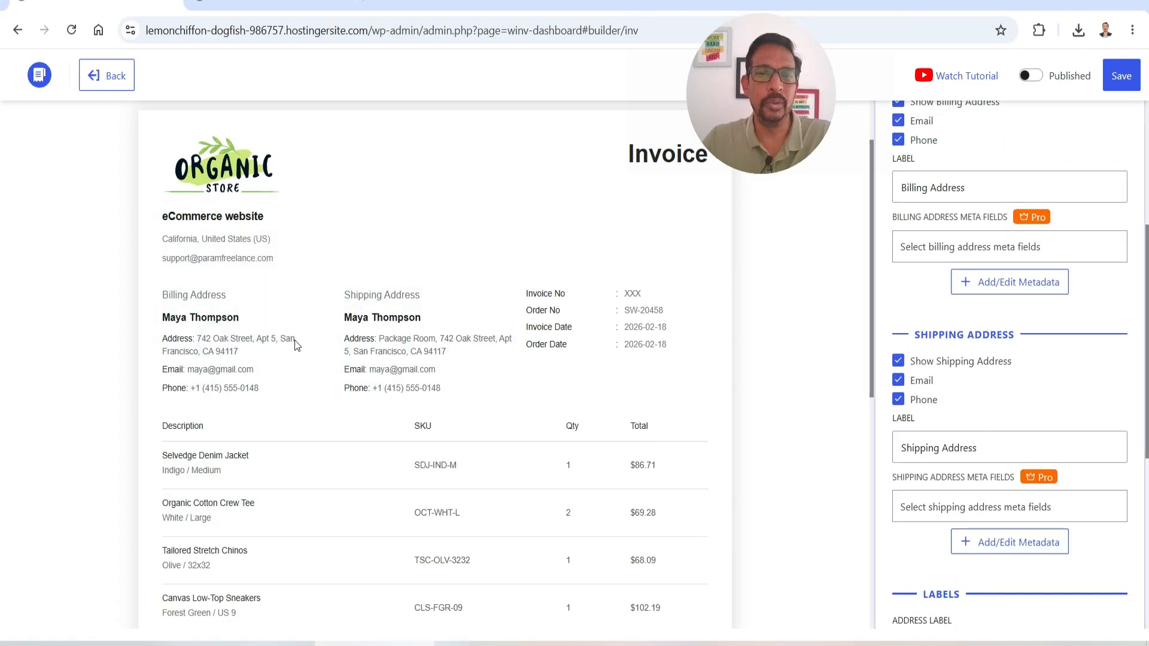
left_click(549, 312)
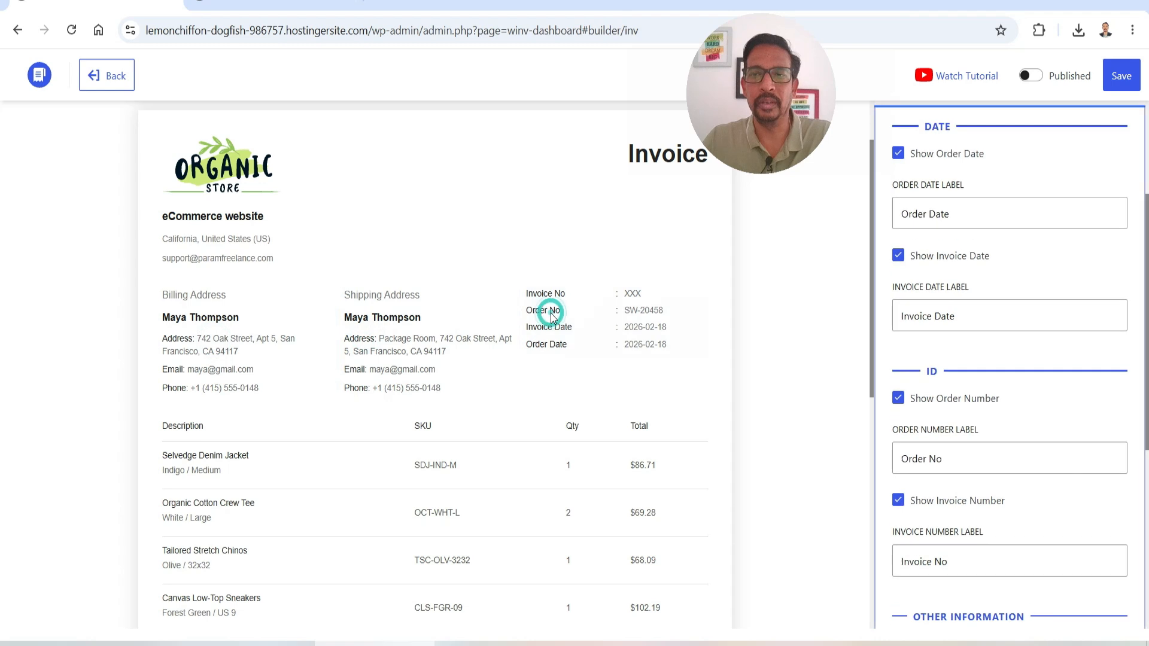
left_click(222, 500)
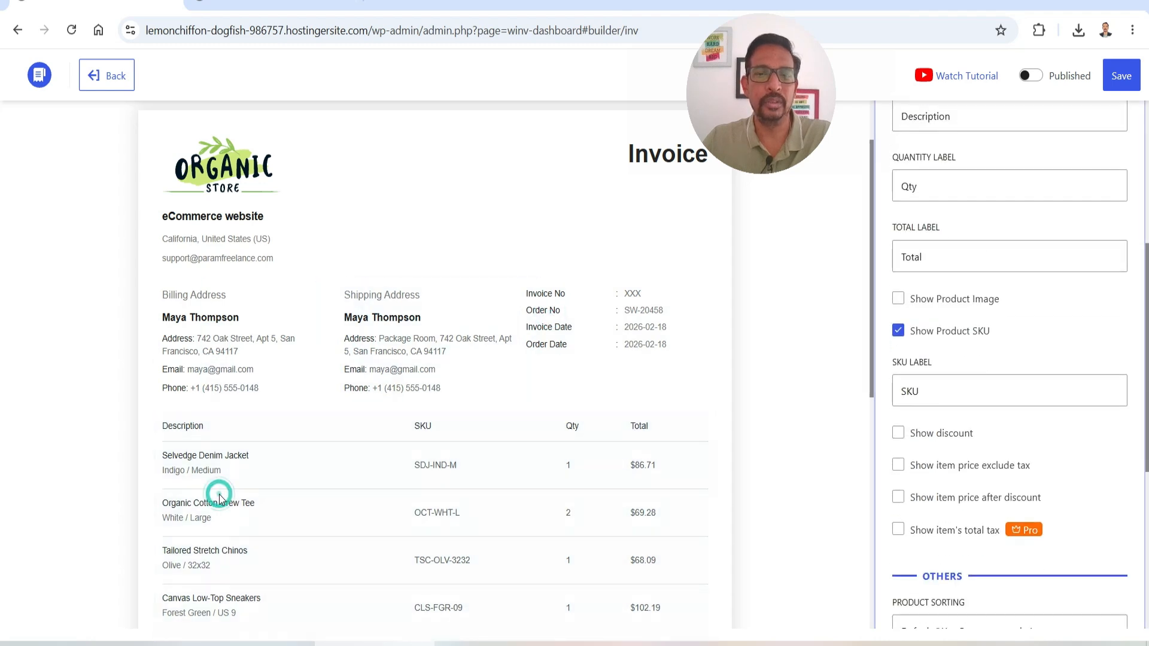
scroll(364, 379, "down", 5)
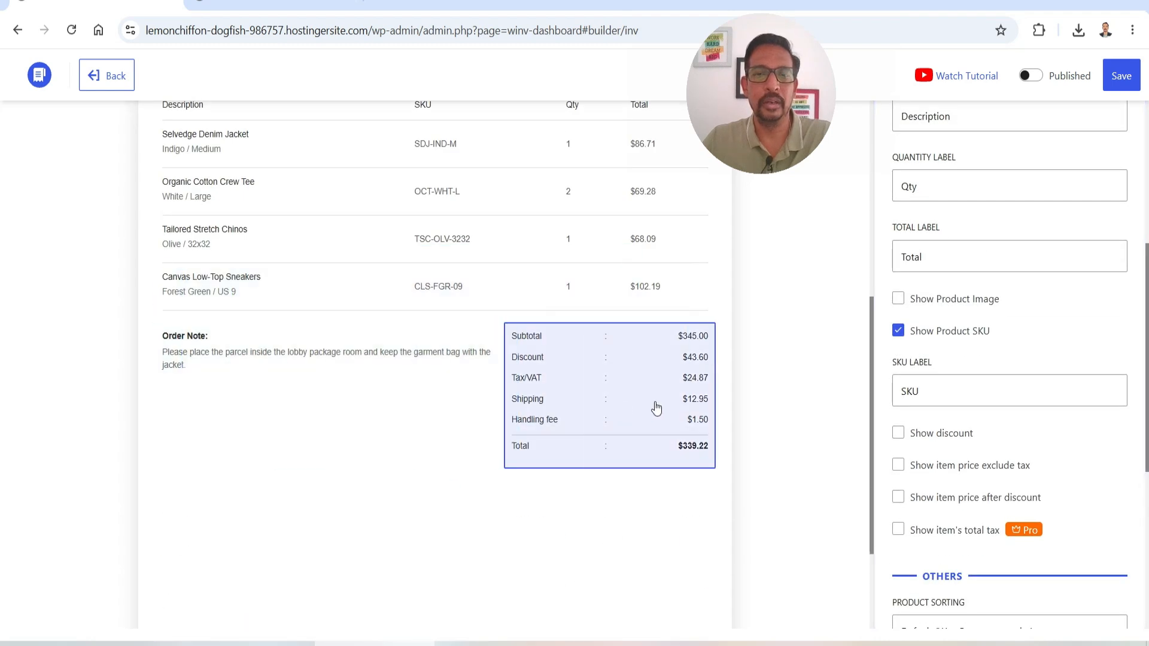
left_click(657, 408)
scroll(1026, 346, "up", 5)
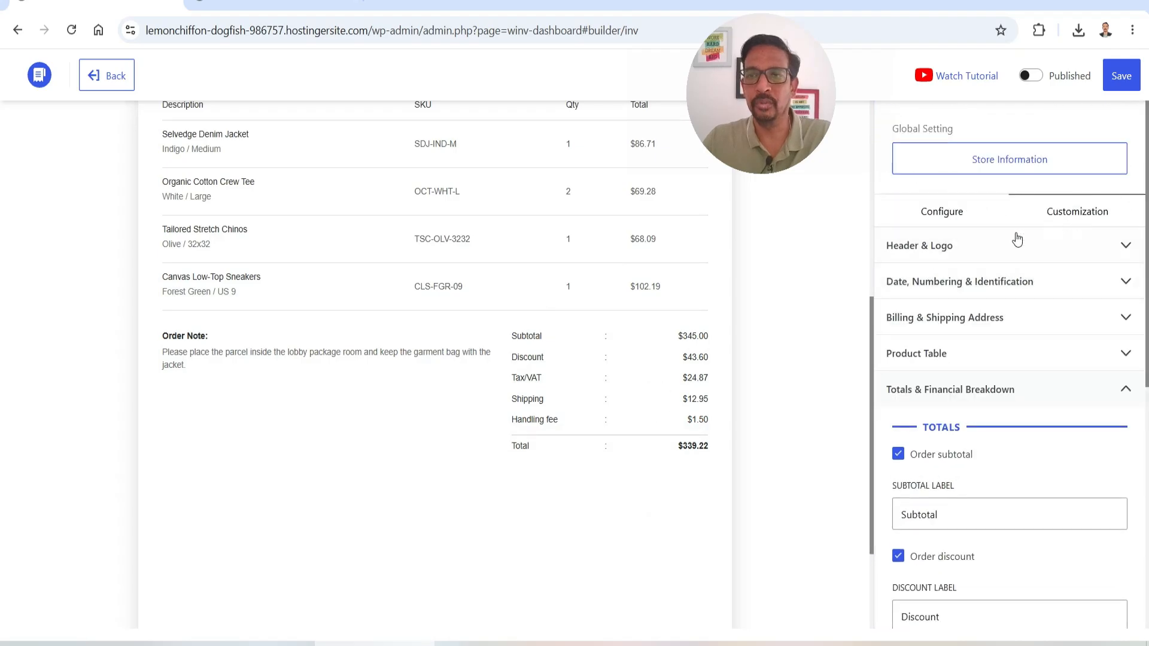
Step: Open the Header & Logo and the Date, Numbering & Identification customization sections, with the invoice preview showing the order details
left_click(943, 246)
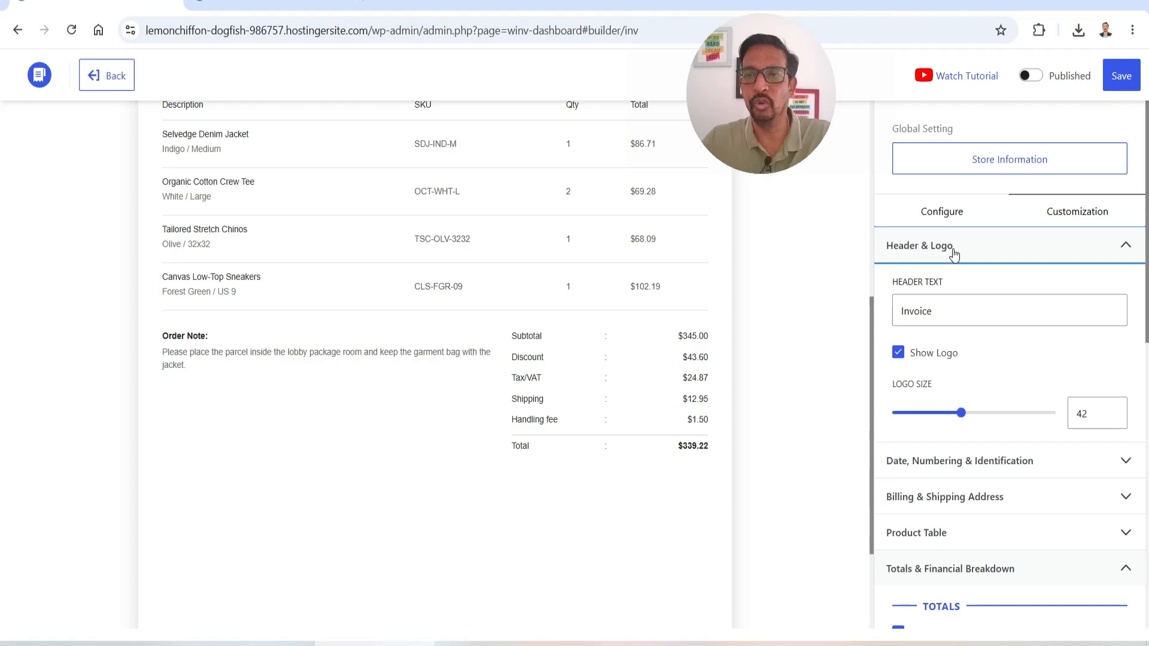
scroll(951, 281, "down", 4)
left_click(988, 236)
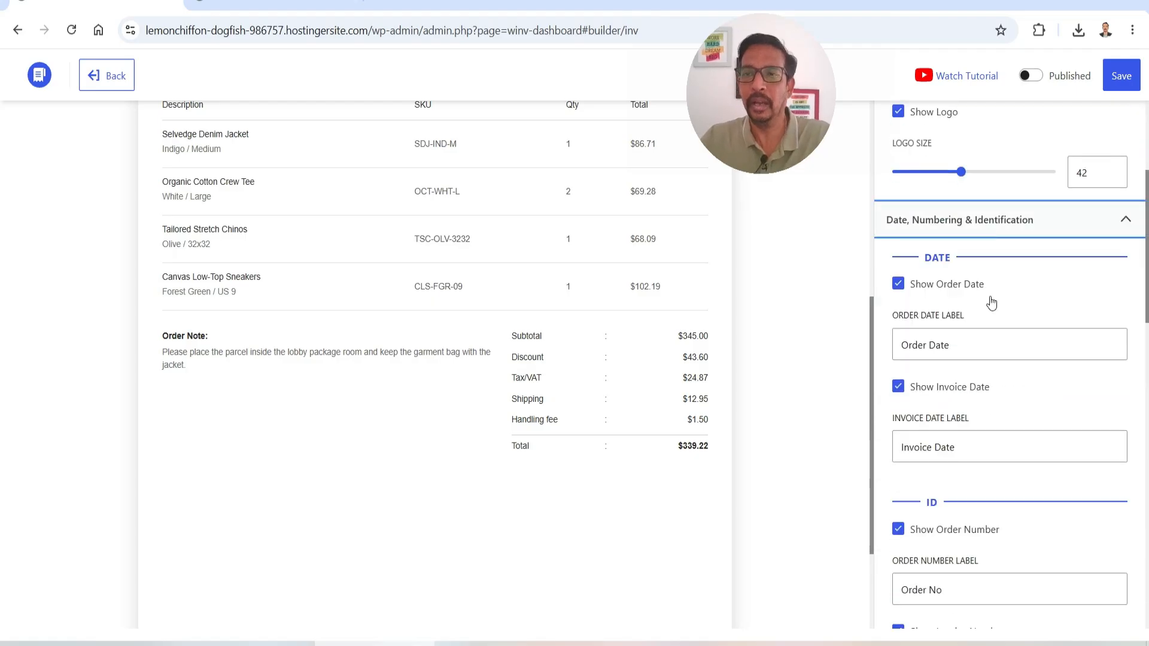
scroll(574, 385, "up", 3)
scroll(574, 384, "up", 3)
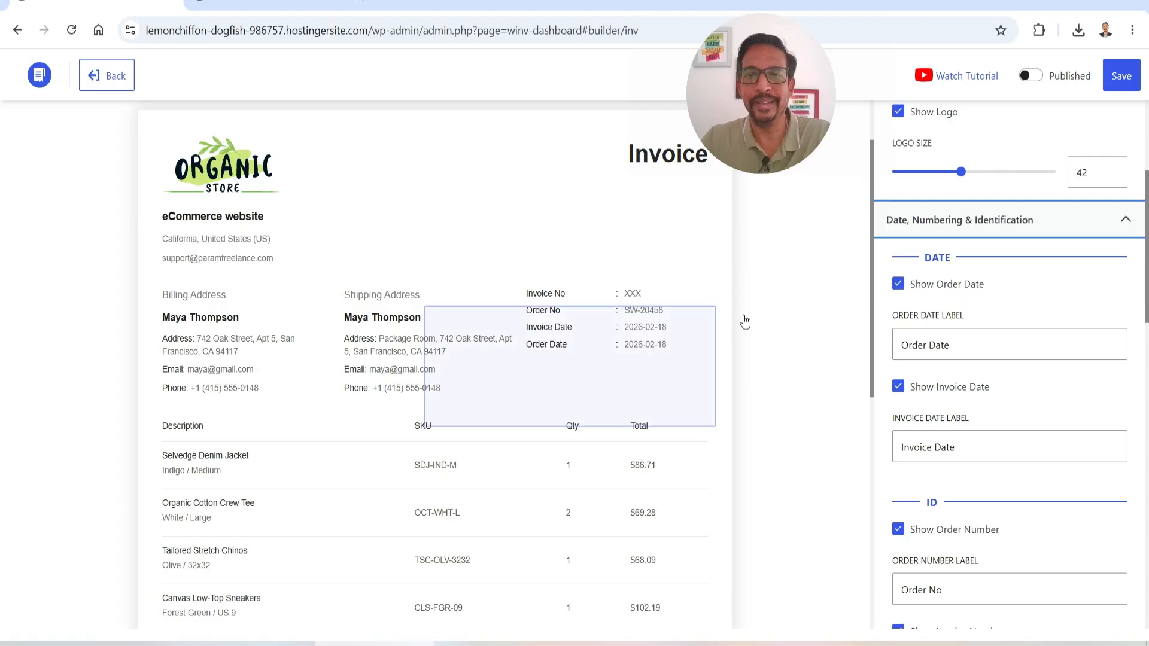
Step: Hide the order date and show it again, and do the same with the invoice date
left_click(898, 284)
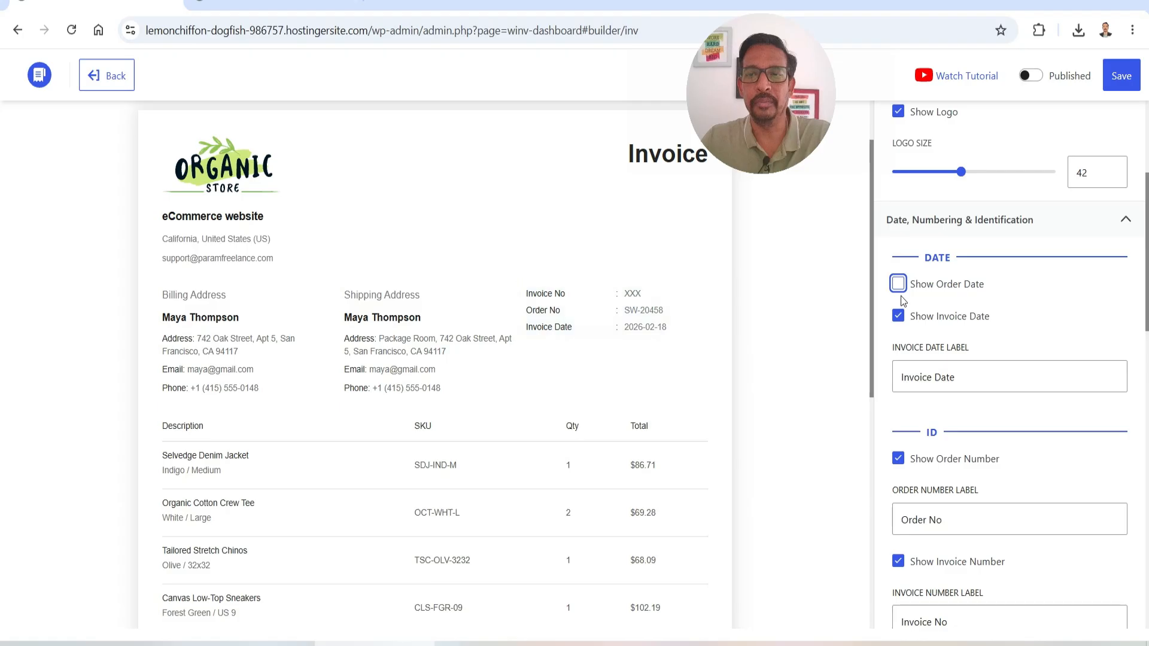
left_click(899, 285)
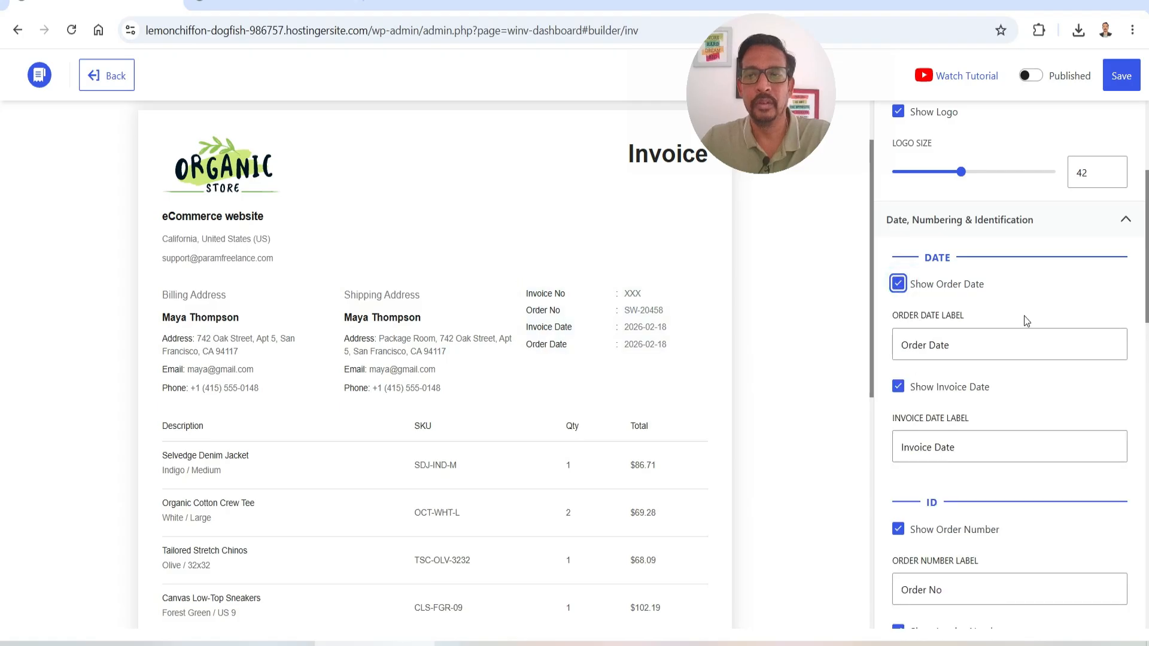
left_click(897, 395)
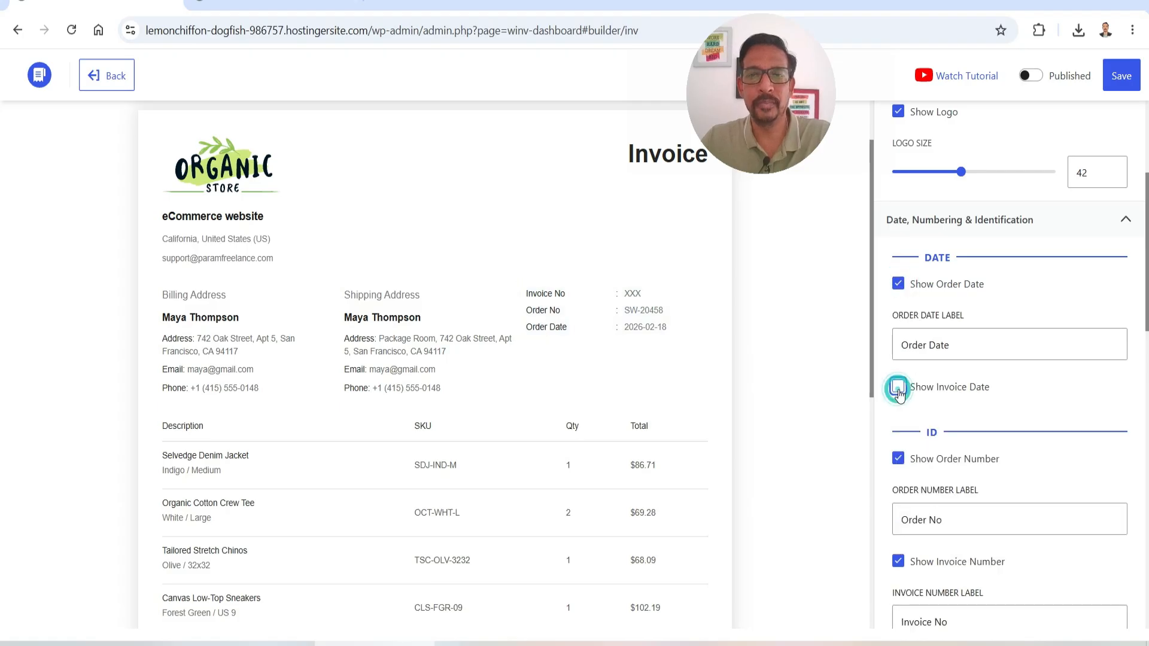
left_click(899, 395)
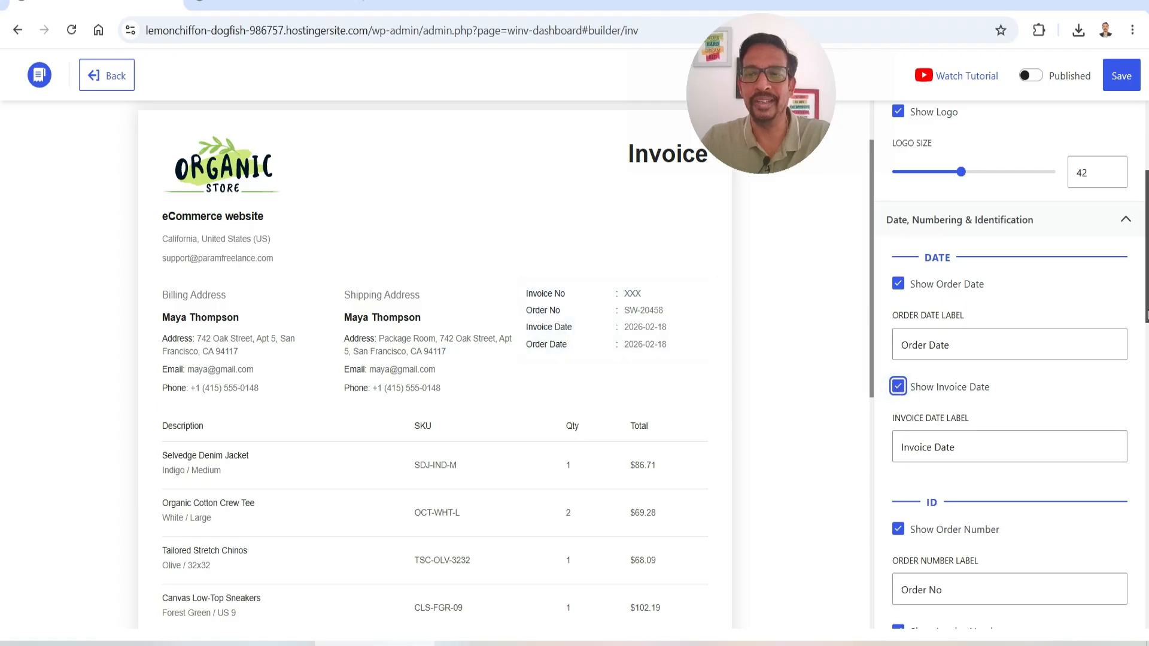
Step: Examine the invoice date label by selecting its text, leaving it unedited
scroll(970, 310, "down", 3)
left_click(979, 293)
left_click_drag(911, 300, 903, 300)
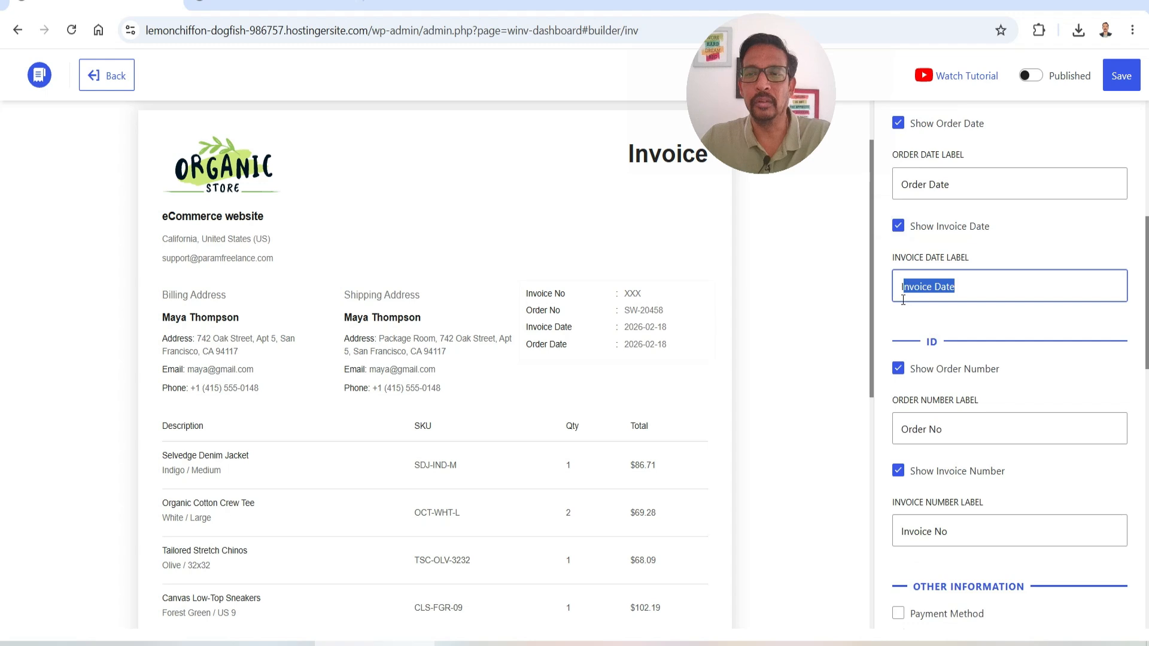
left_click(995, 295)
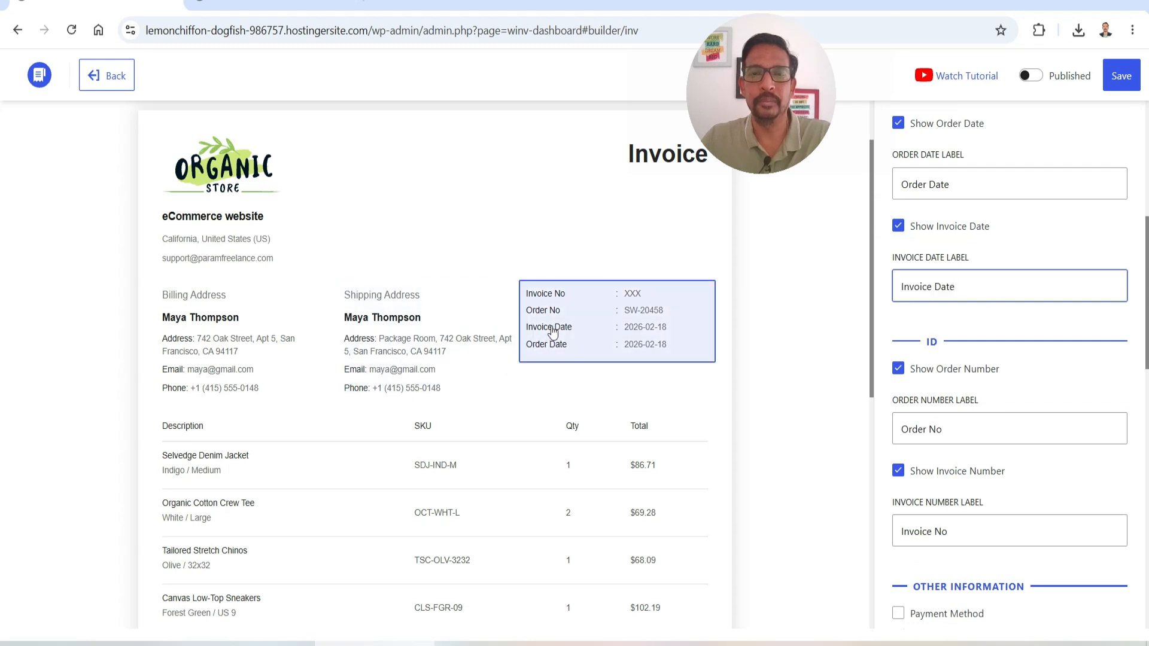
Step: Hide the order number and show it again, and do the same with the invoice number
scroll(1012, 282, "down", 1)
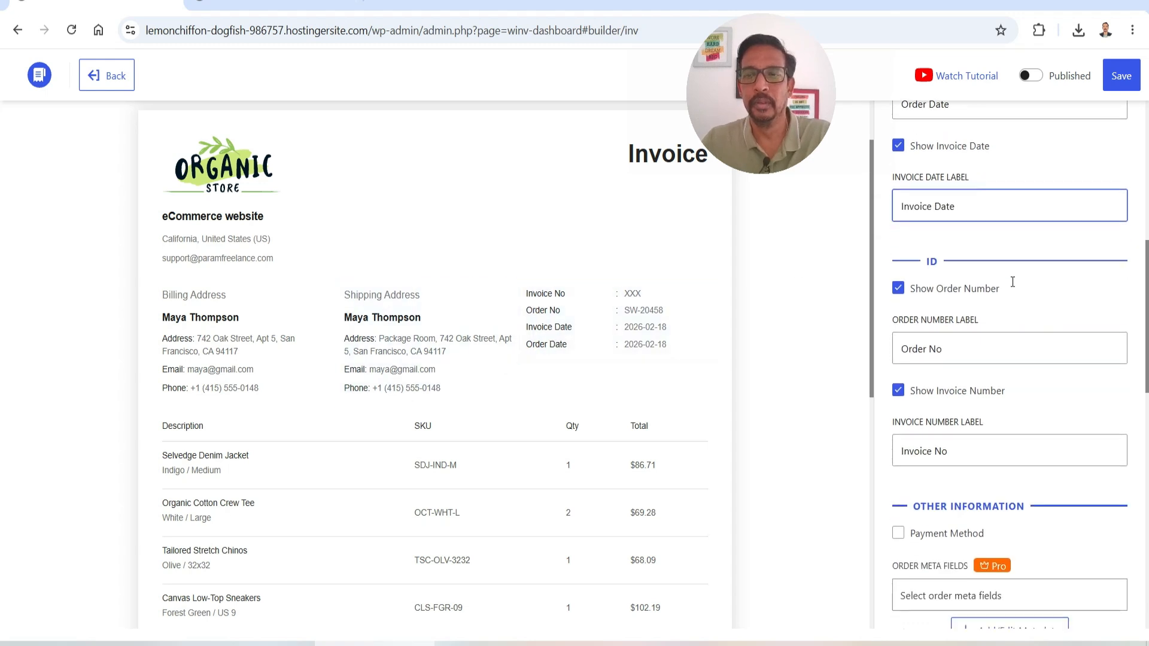
left_click(897, 289)
left_click(897, 290)
scroll(1071, 307, "down", 2)
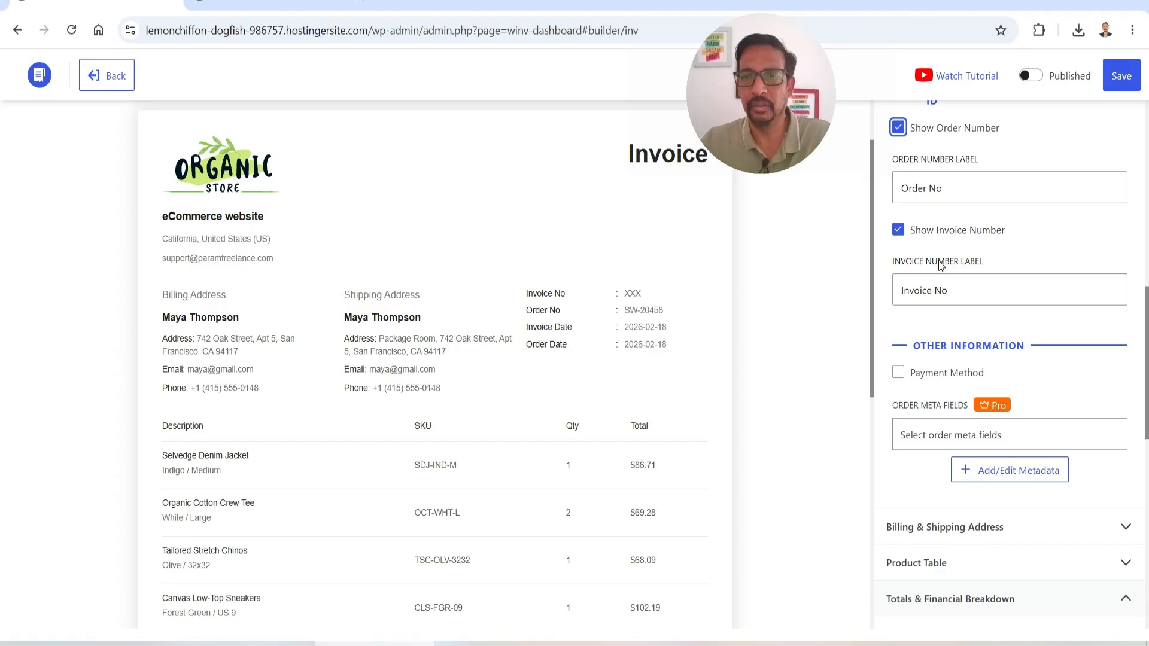
left_click(898, 231)
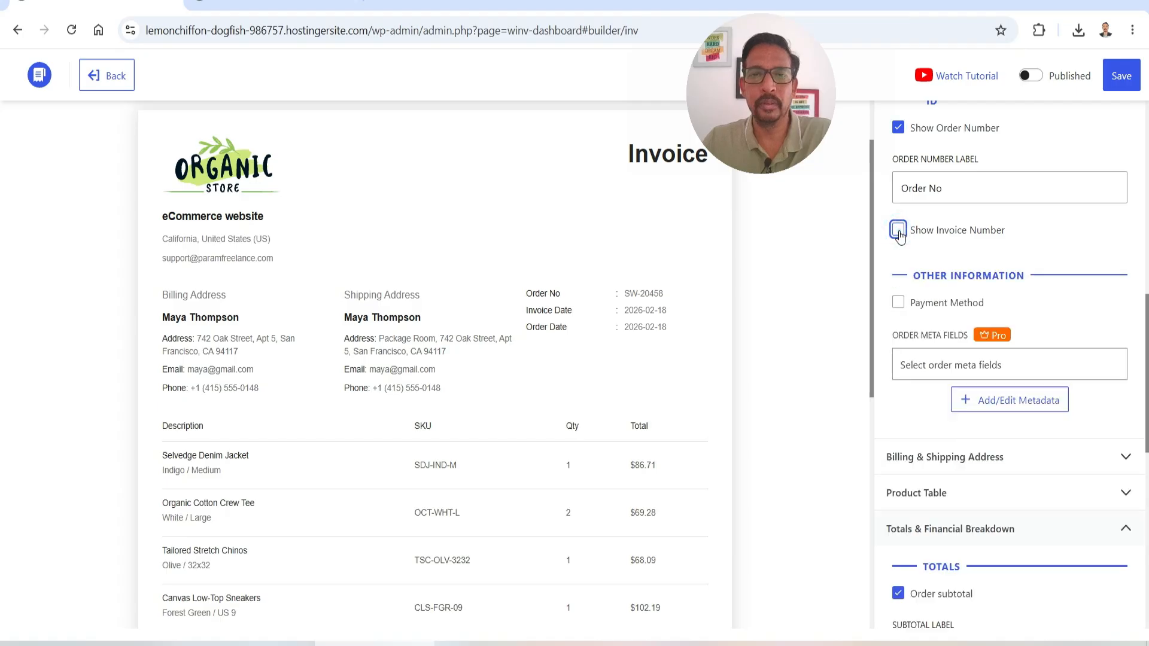
left_click(898, 231)
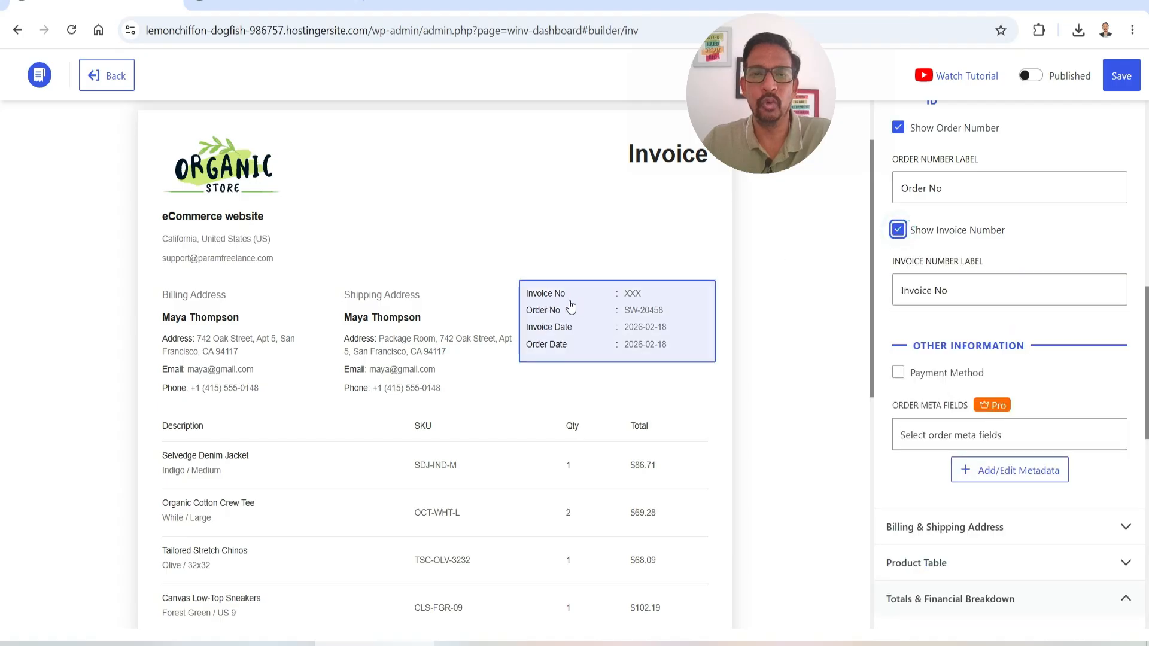
Step: Show the payment method on the invoice under the other information settings
scroll(1062, 312, "down", 1)
scroll(1062, 312, "down", 2)
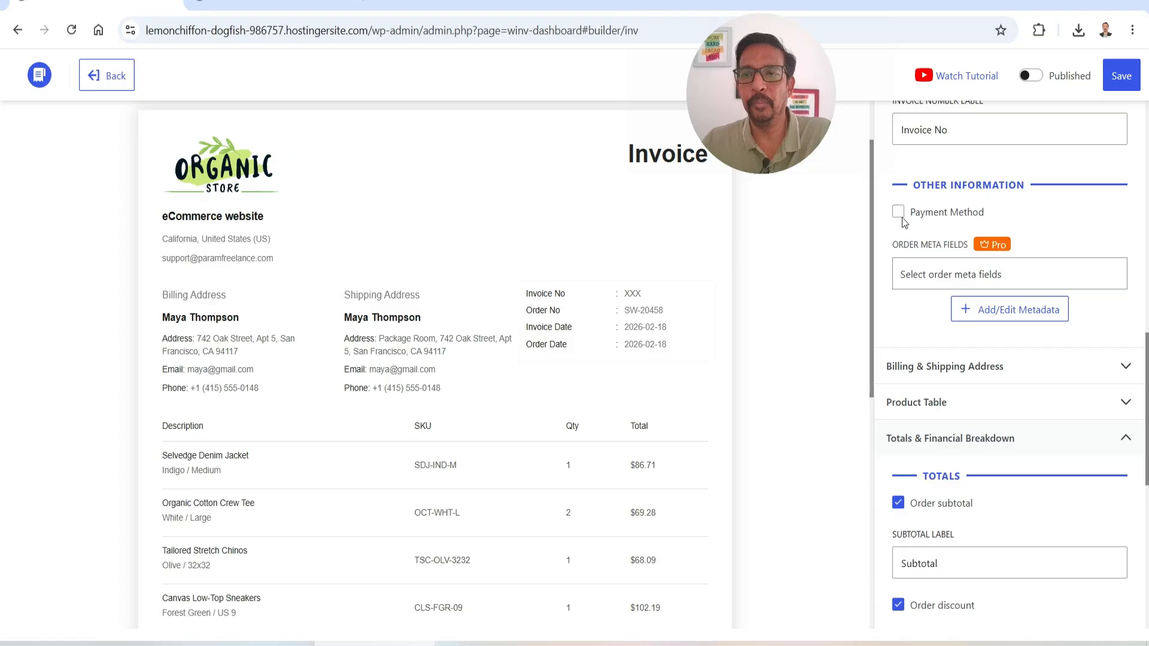
left_click(899, 214)
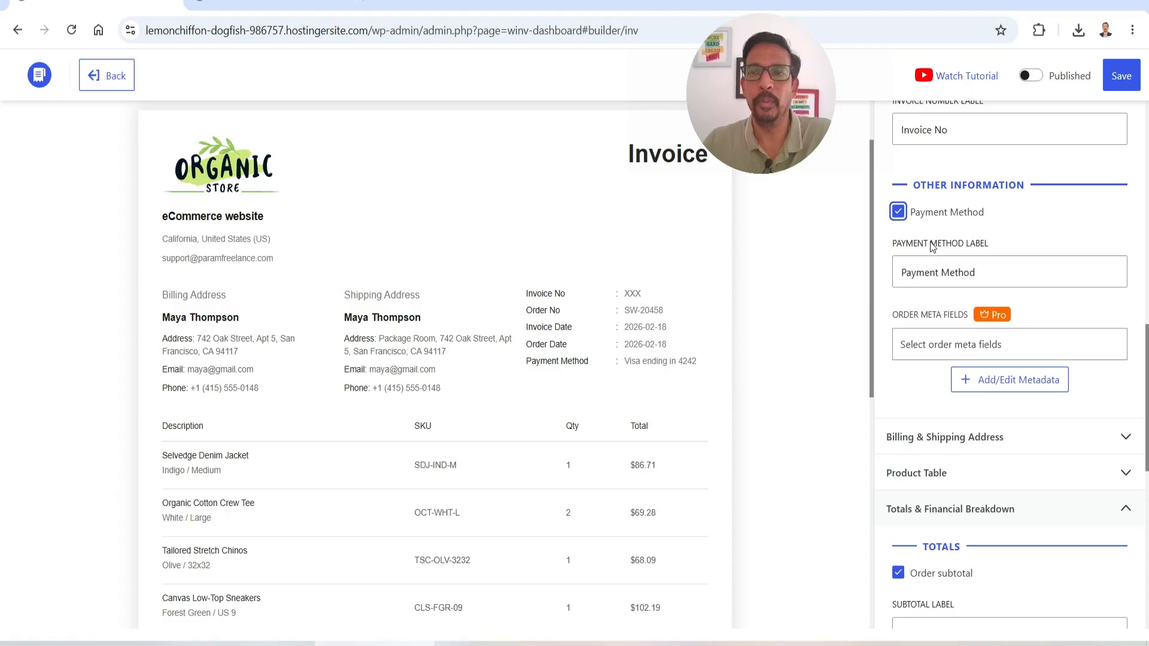
Step: In the Billing & Shipping Address settings, hide and restore the billing address, and do the same with its phone number
scroll(933, 274, "down", 2)
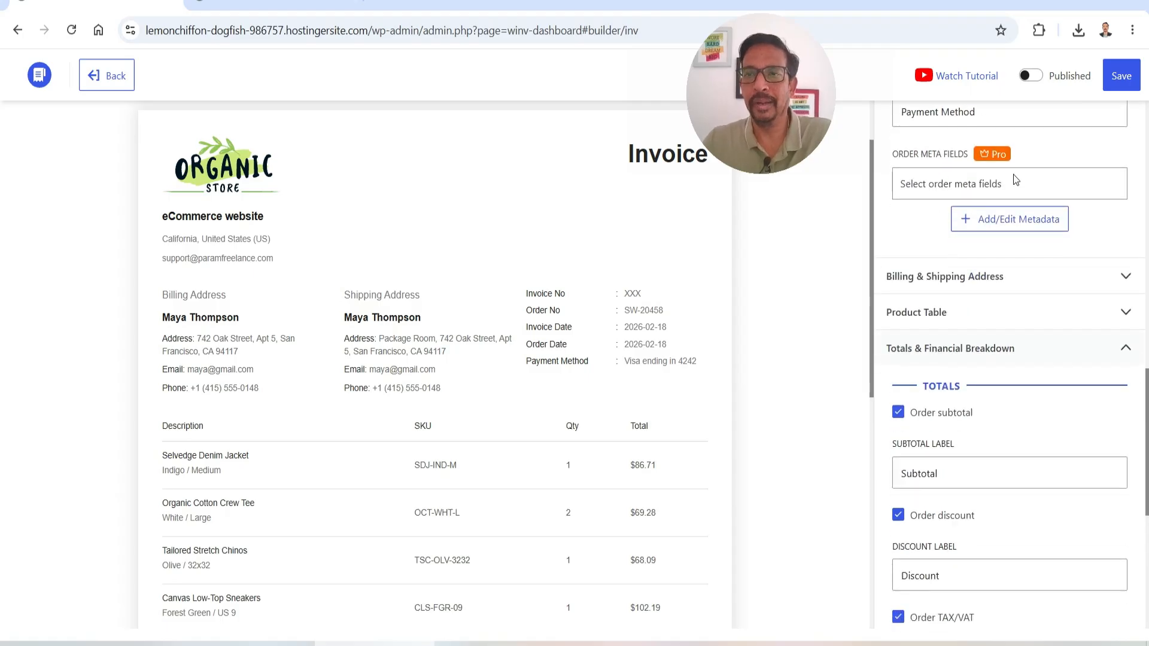
left_click(986, 280)
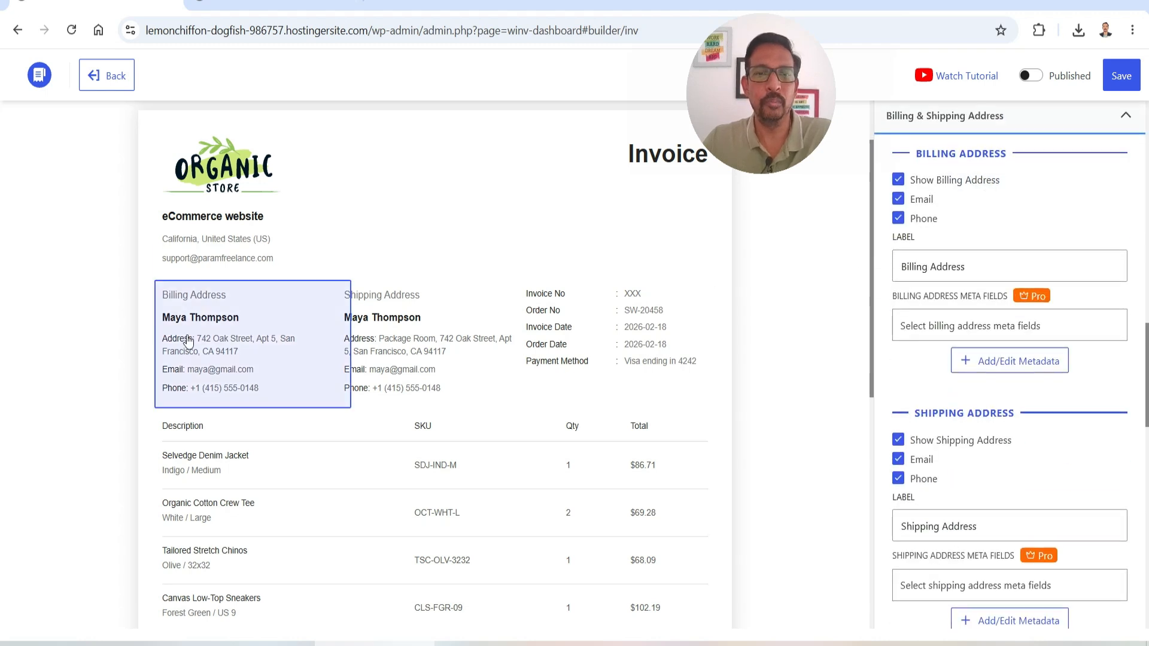
left_click(903, 186)
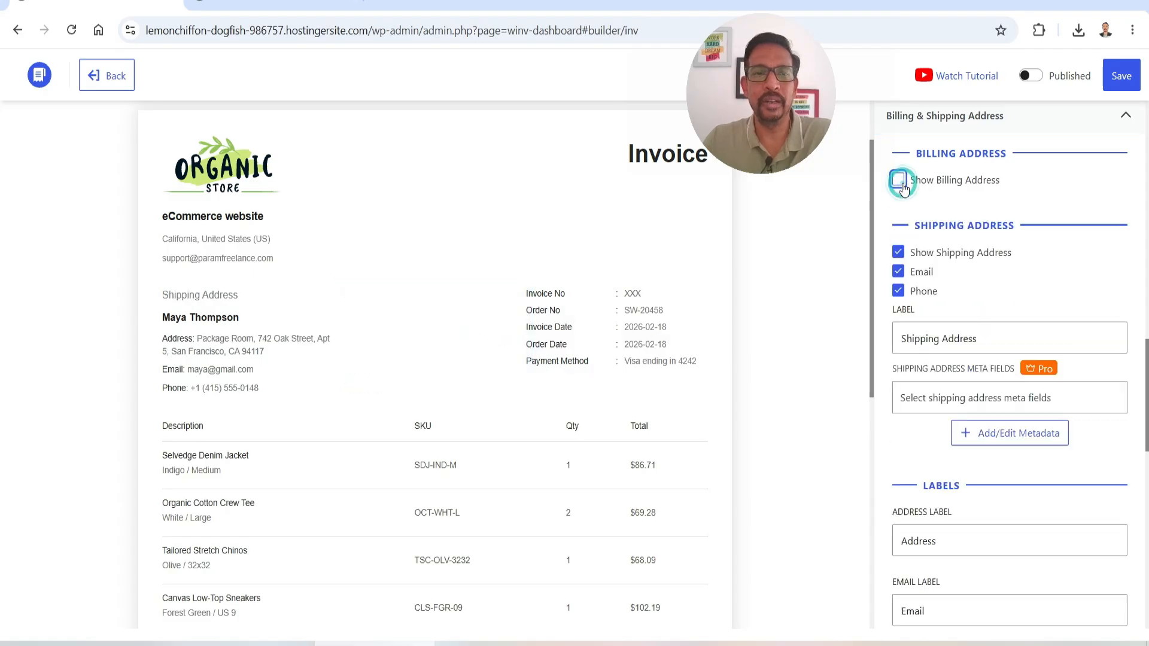
left_click(903, 187)
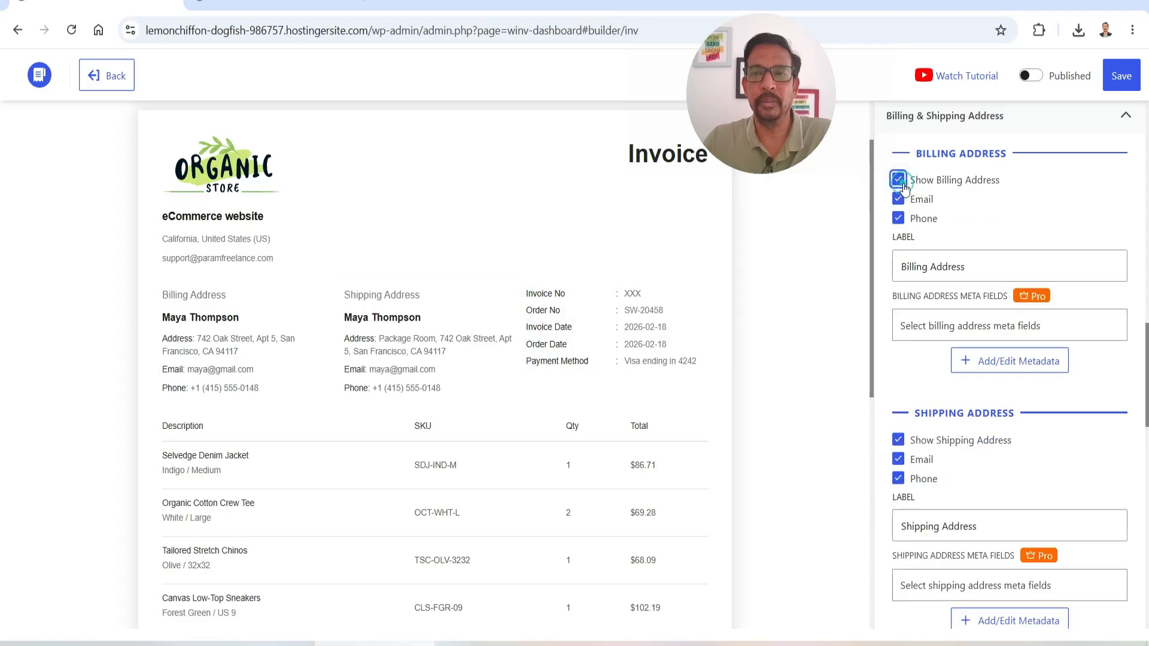
left_click(897, 219)
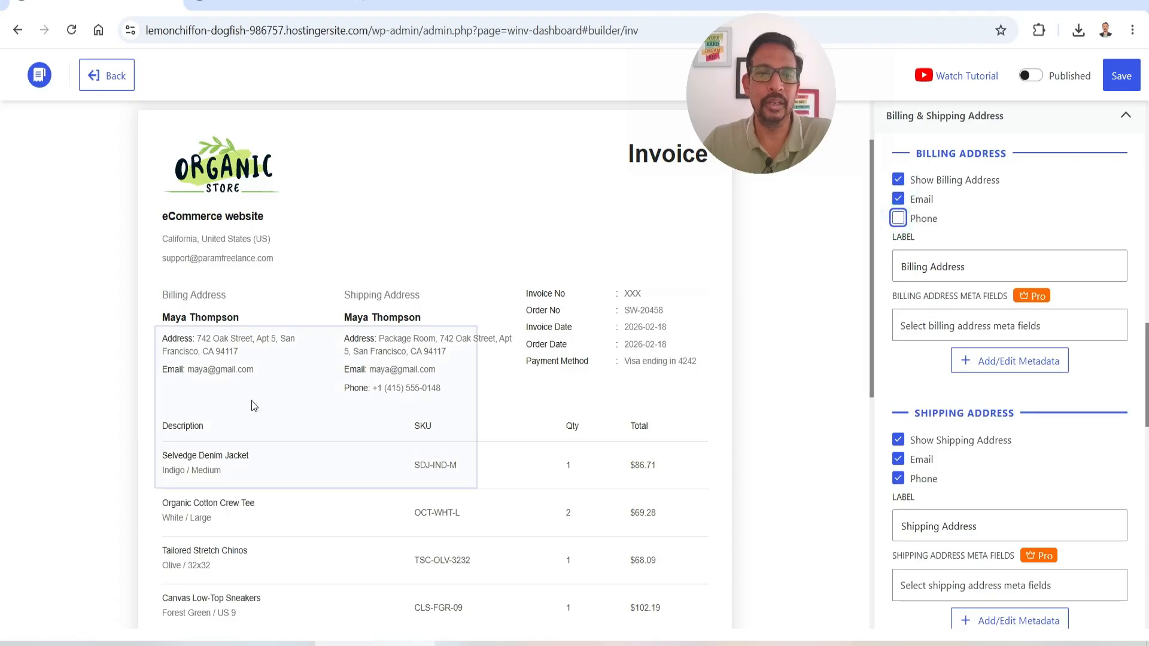
left_click(898, 219)
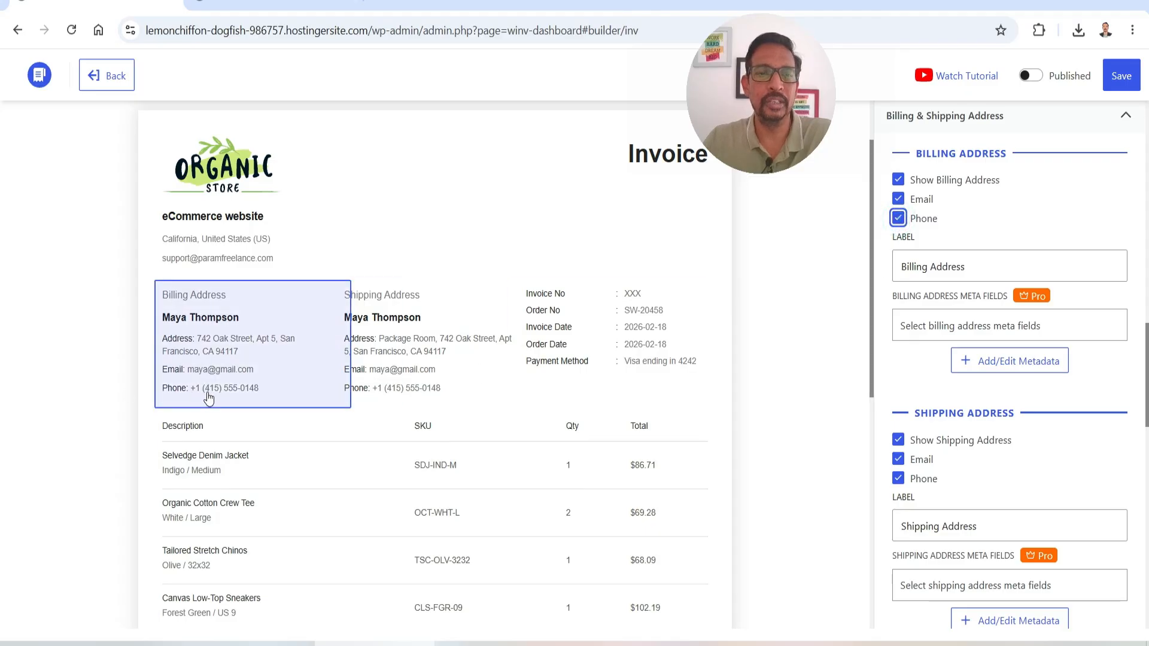
Step: Review the shipping address and label settings, and open the Product Table section to view its column options
scroll(1107, 286, "down", 3)
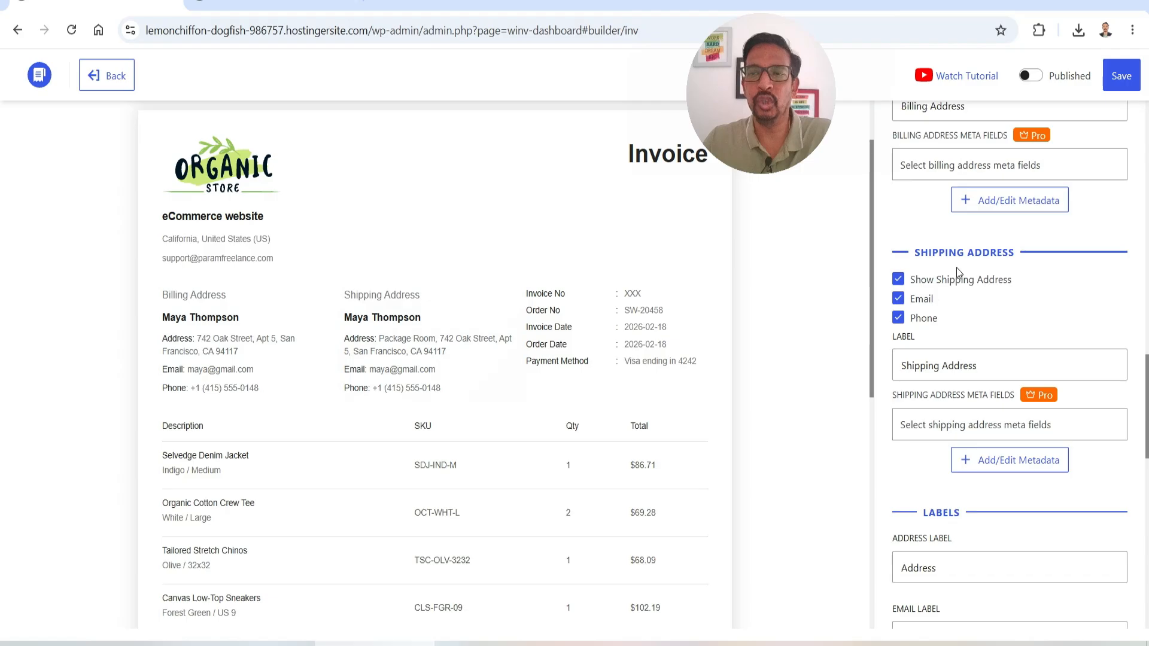
scroll(1017, 277, "down", 1)
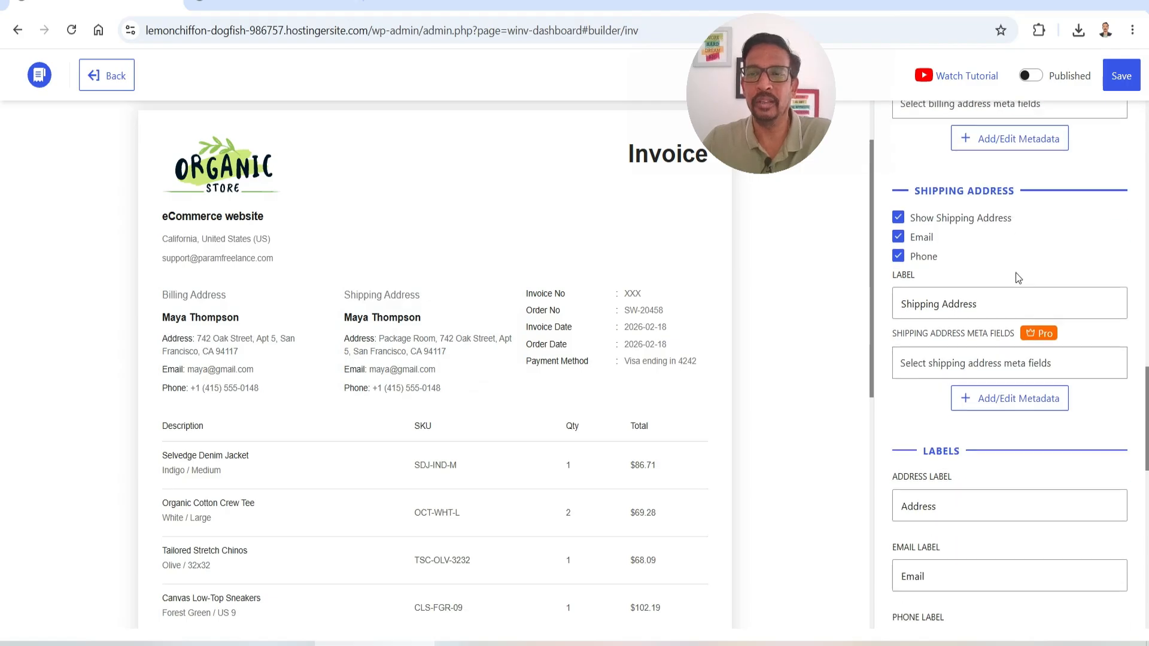
scroll(1006, 279, "down", 2)
scroll(972, 395, "down", 2)
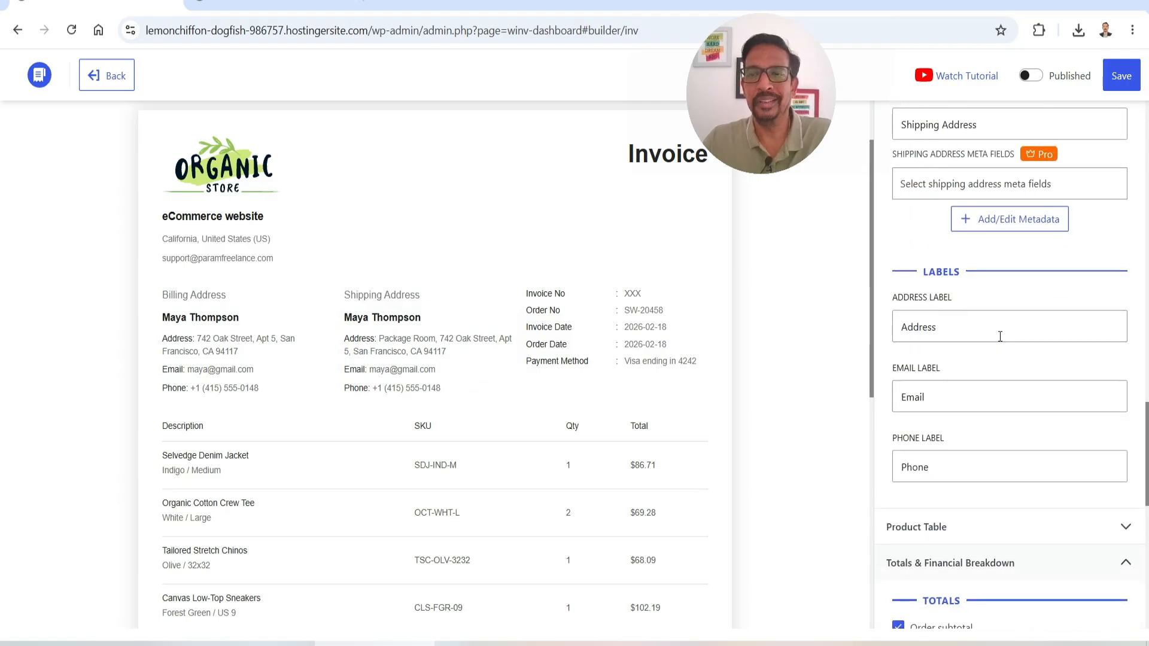
scroll(1020, 372, "down", 4)
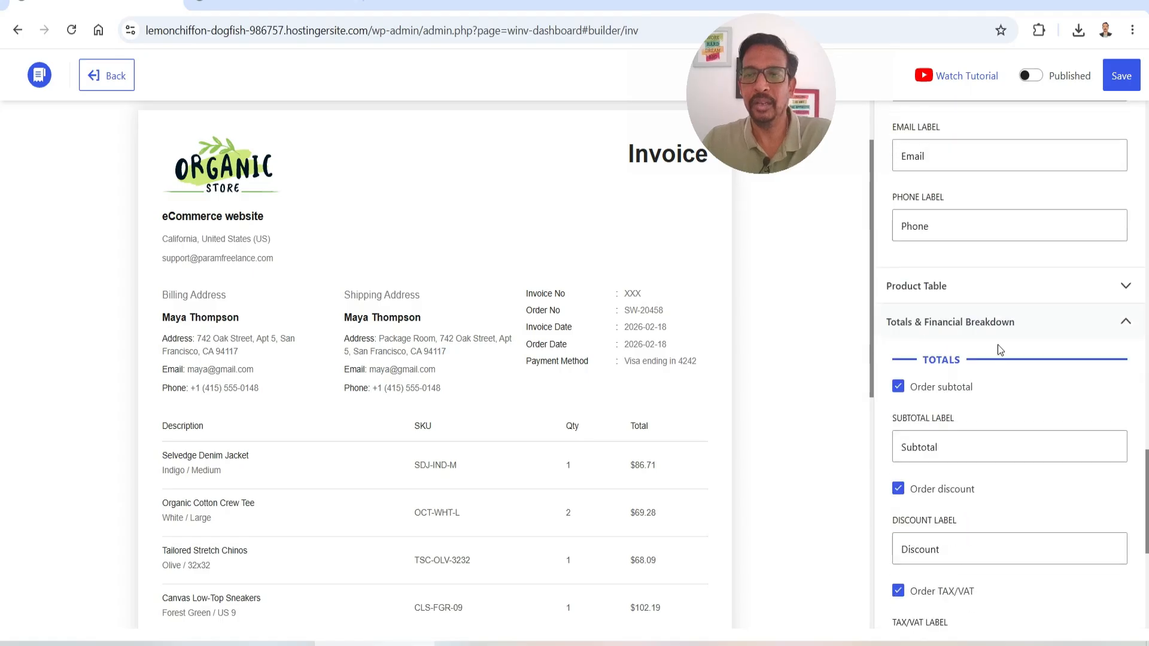
left_click(979, 290)
scroll(986, 273, "down", 4)
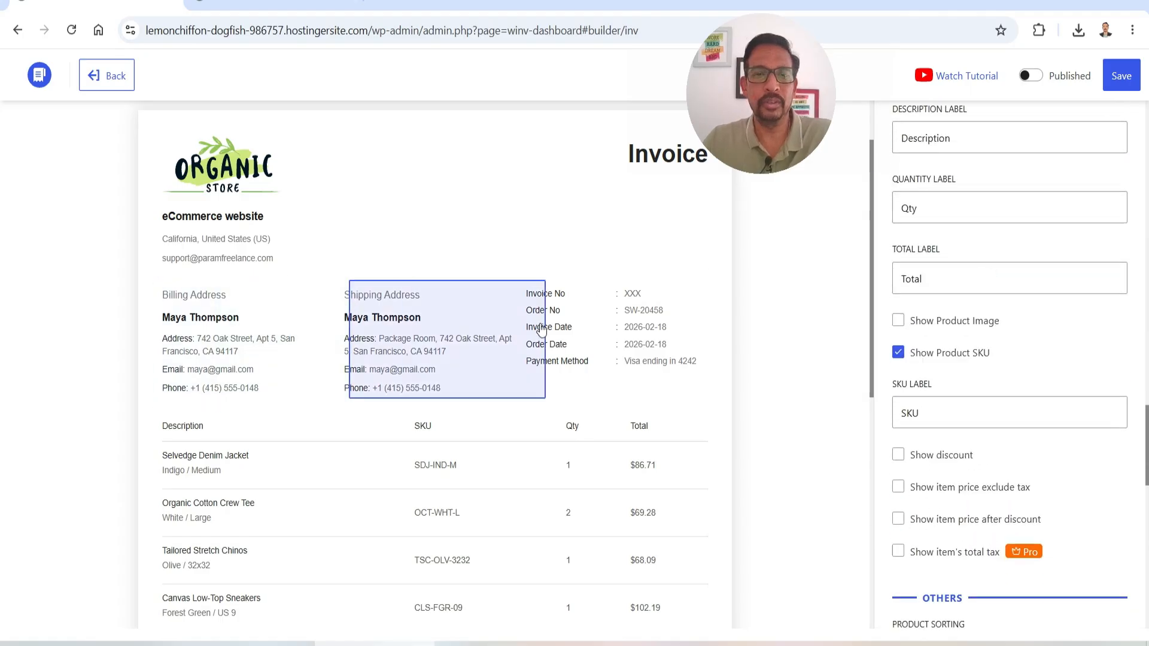
Step: In the product table settings, hide the product SKU and show the product image and discount columns
scroll(359, 287, "down", 3)
scroll(1046, 245, "down", 3)
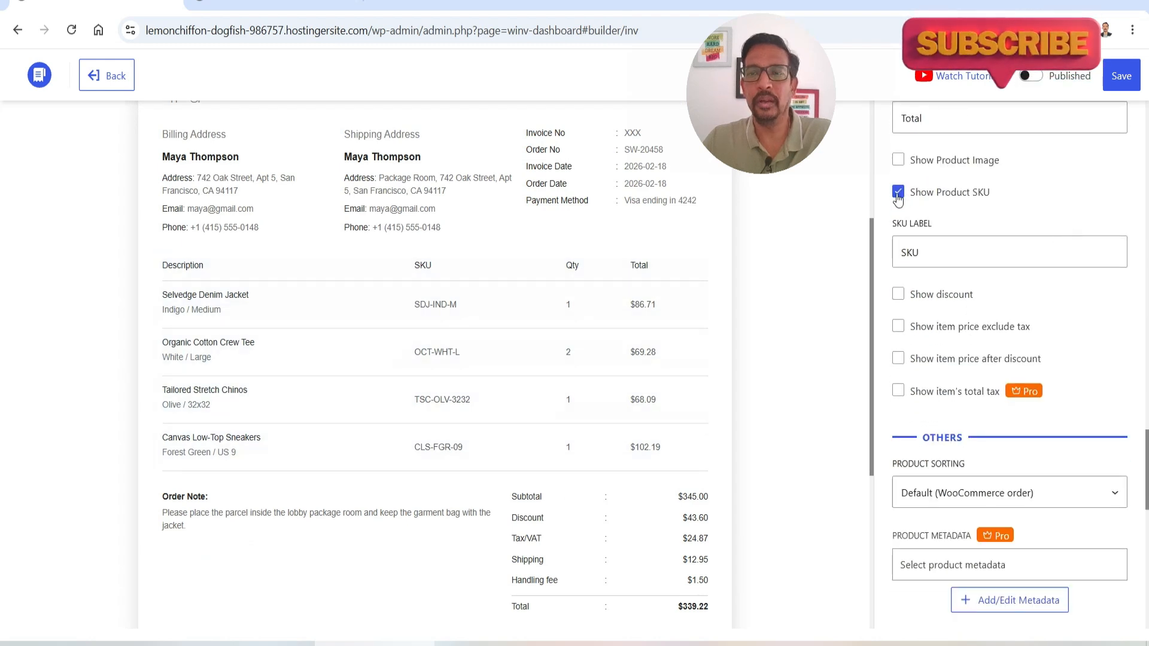
left_click(898, 192)
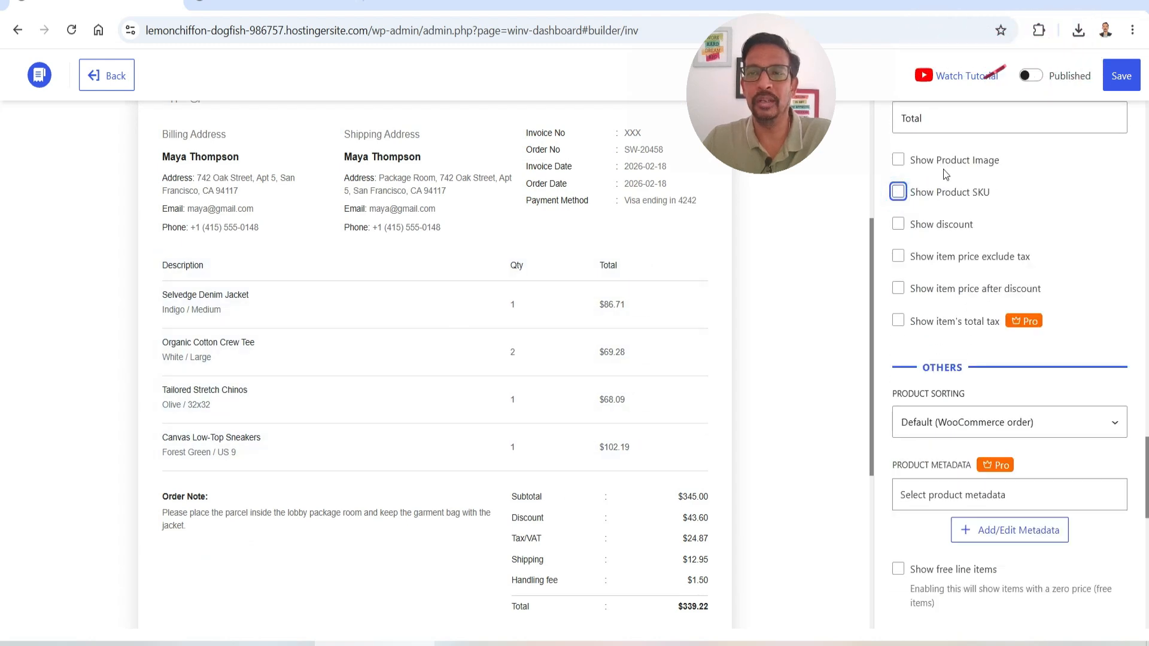
left_click(899, 160)
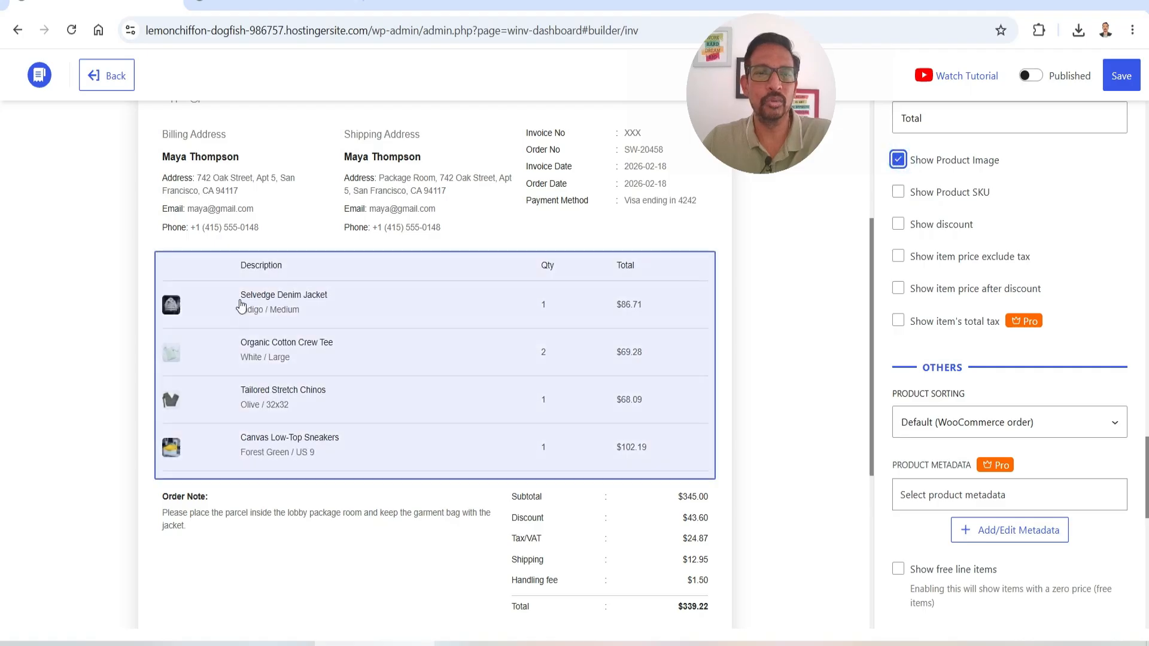
left_click(898, 225)
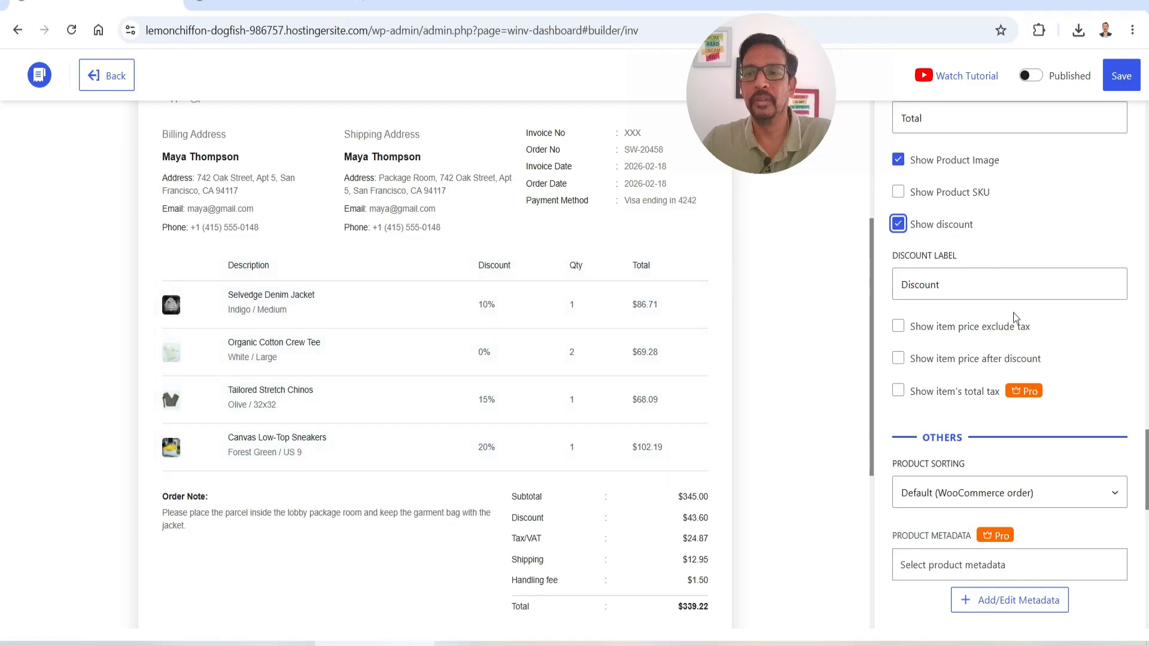
Step: Show the item price after discount in the product table and hide it again
scroll(944, 340, "down", 2)
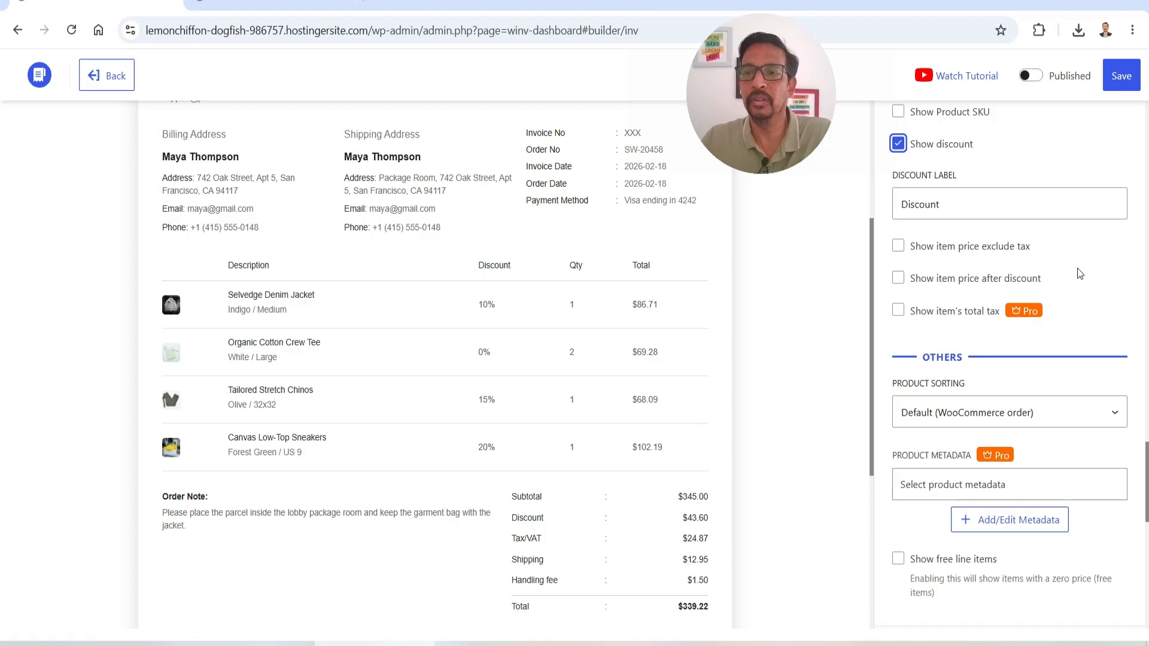
left_click(898, 278)
left_click(898, 279)
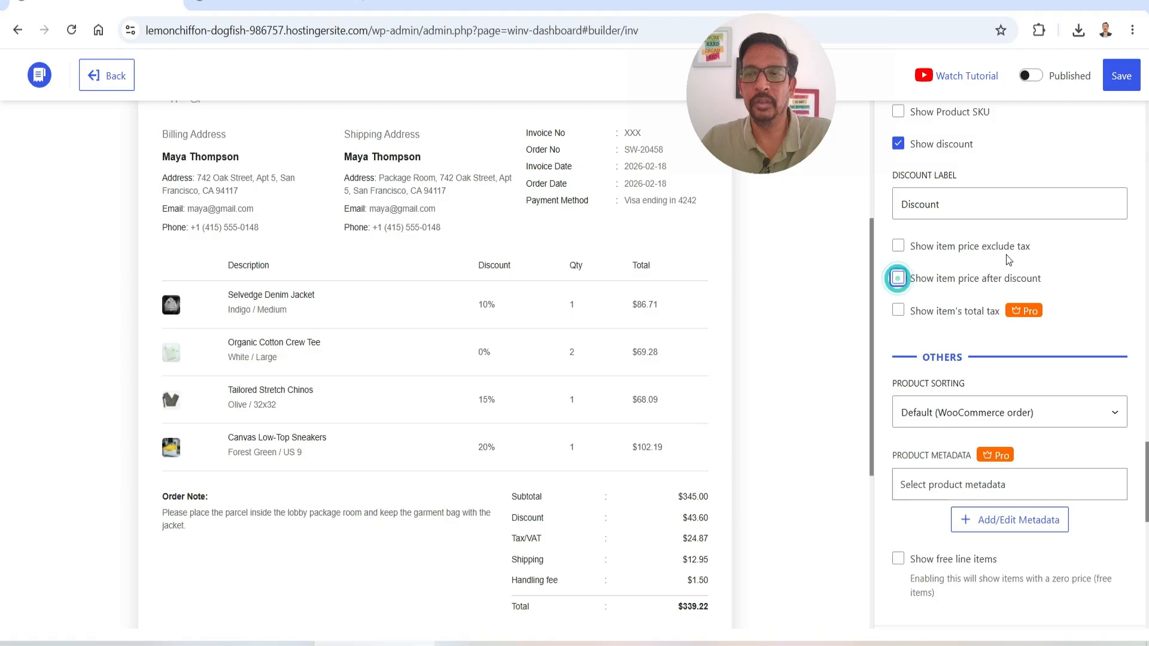
Step: Review the available product sorting options, leaving the default WooCommerce order selected
scroll(1018, 257, "down", 4)
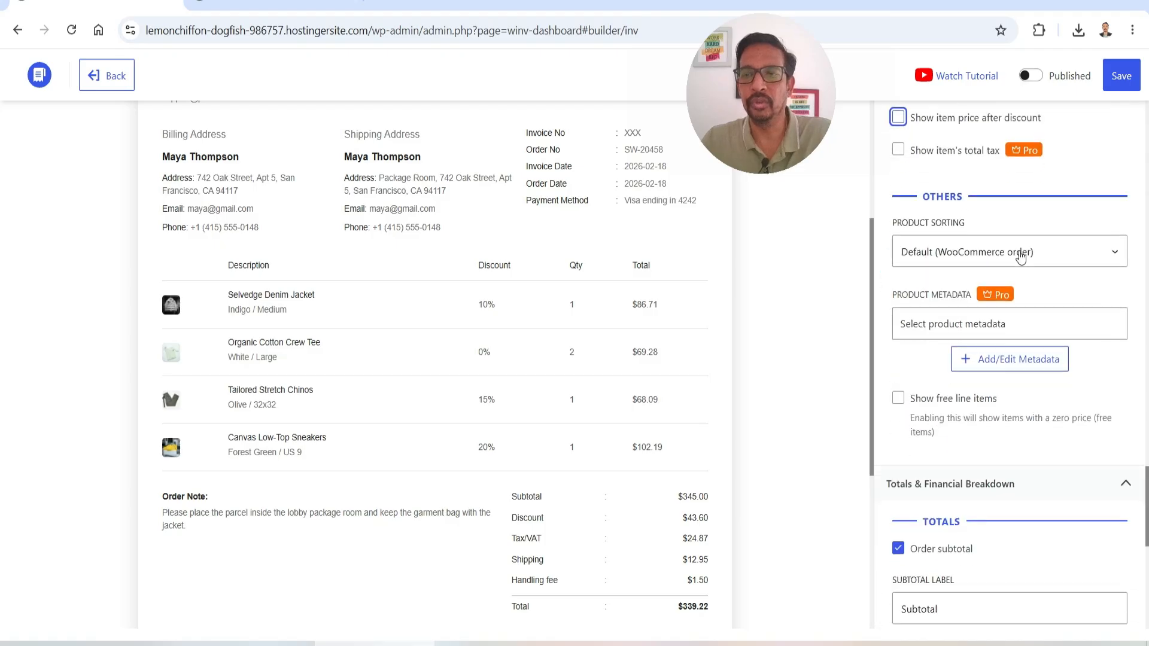
left_click(986, 246)
left_click(986, 246)
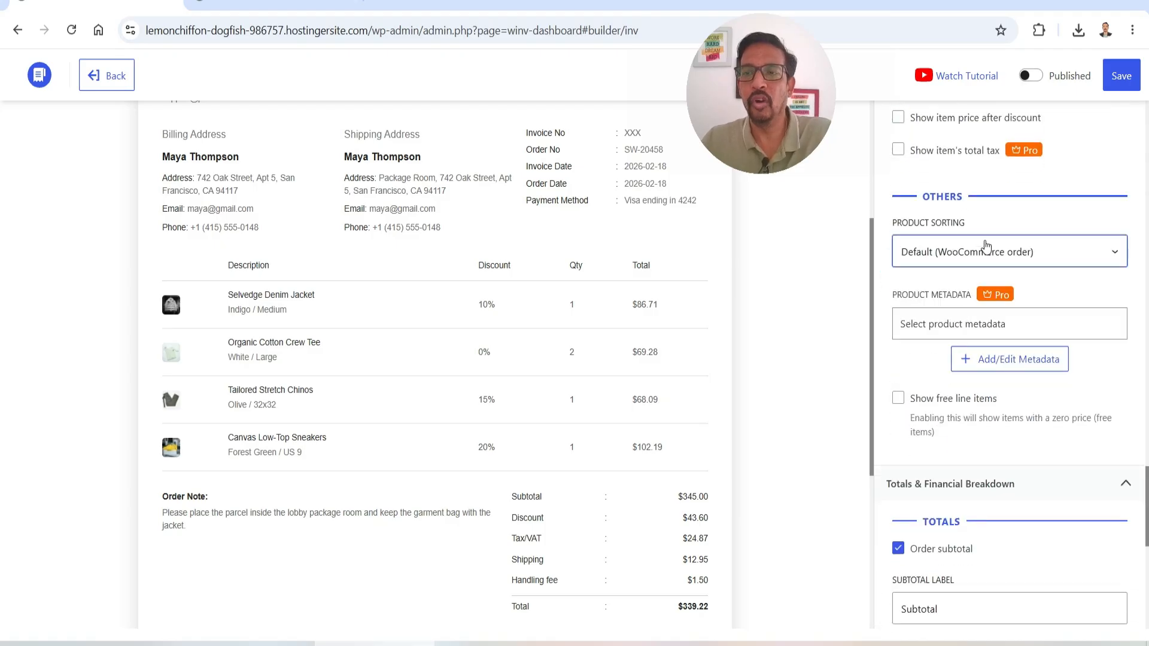
scroll(990, 248, "down", 2)
scroll(943, 215, "up", 1)
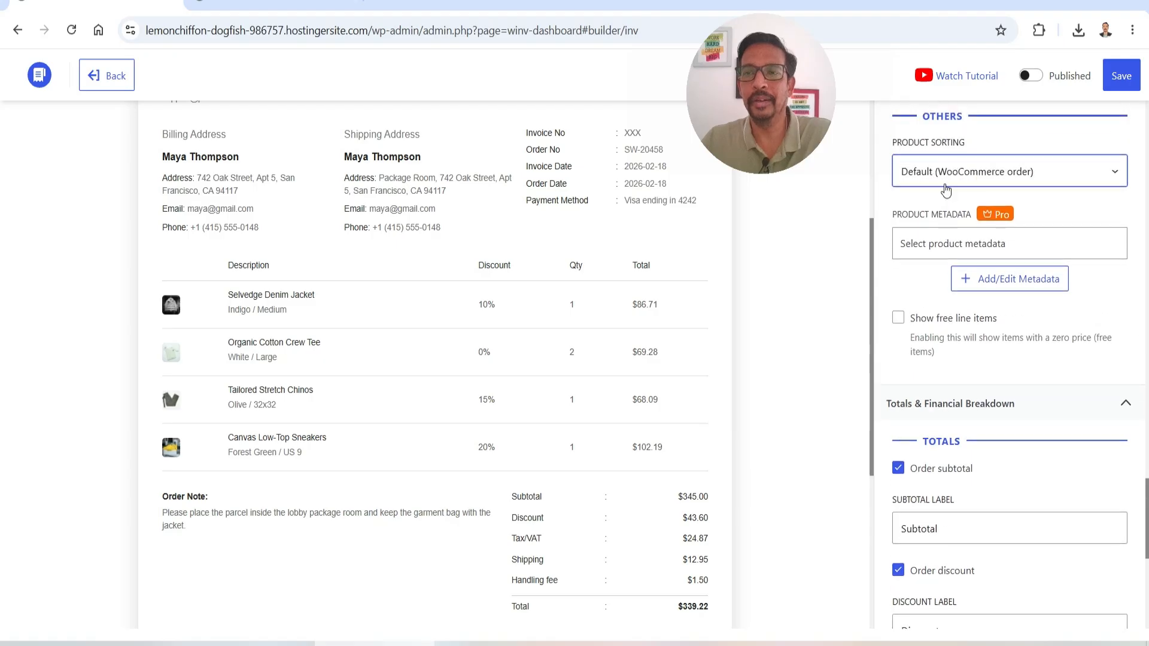
left_click(949, 178)
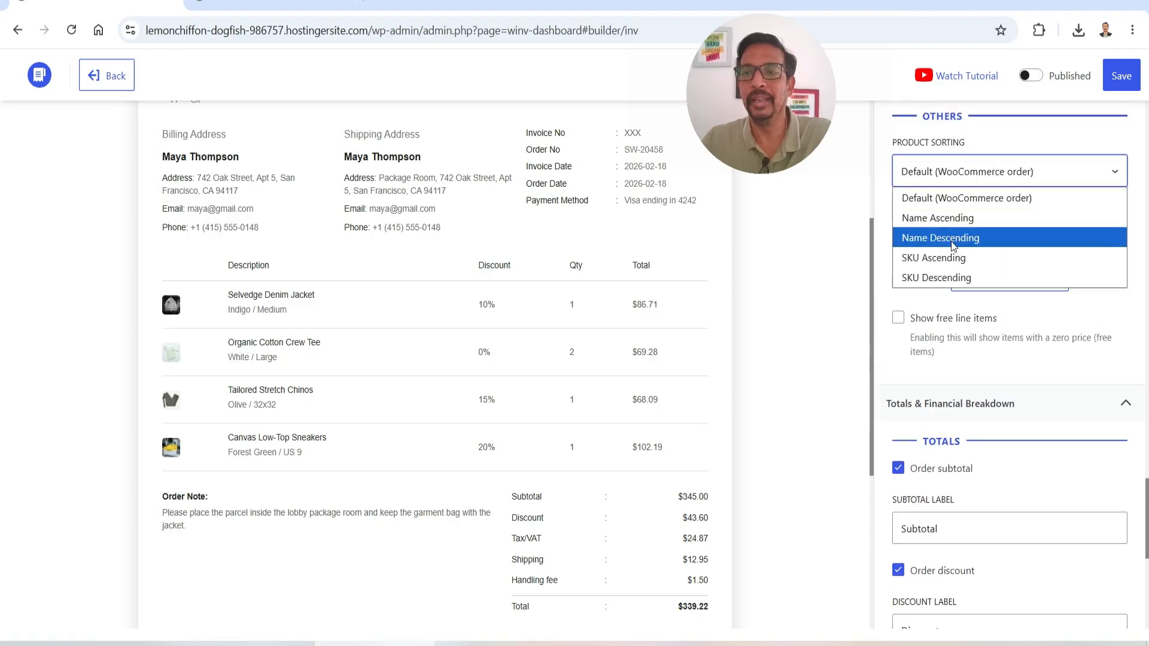
left_click(900, 373)
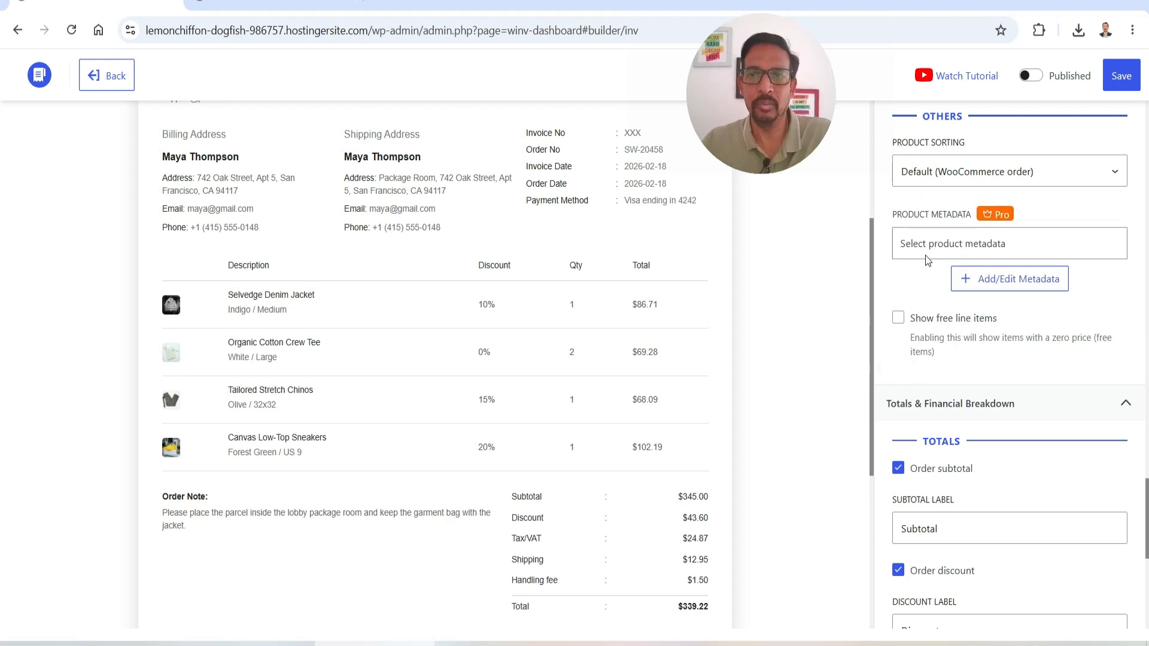
Step: In the totals and financial breakdown, hide and restore the order subtotal, order discount and order TAX/VAT one by one
scroll(957, 276, "down", 4)
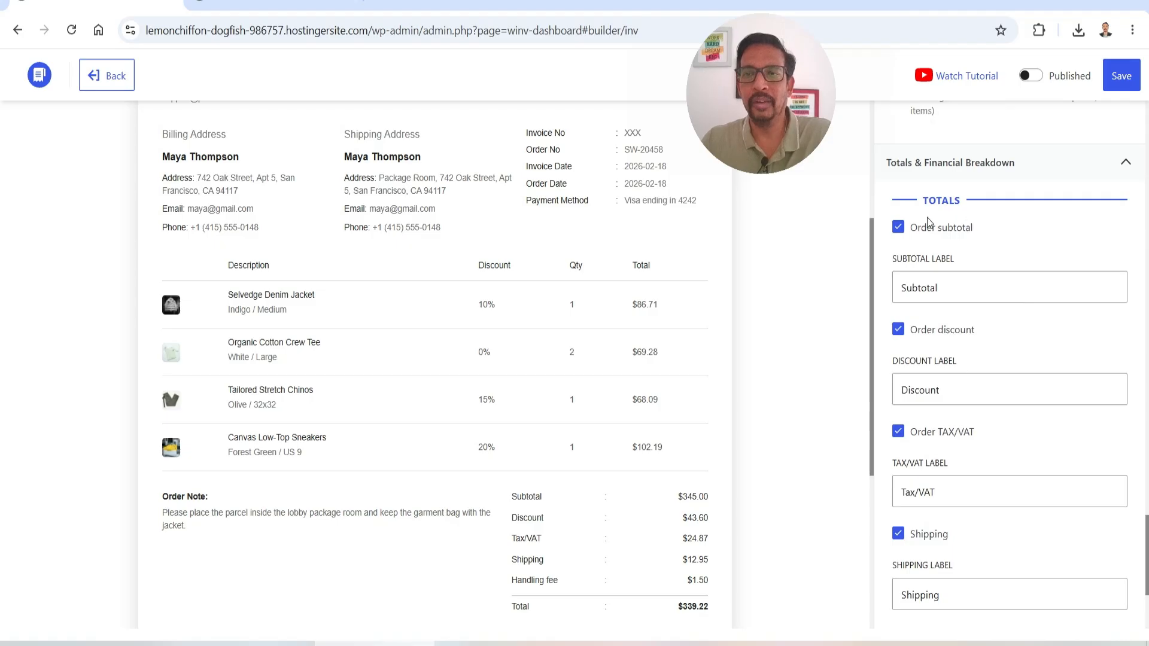
scroll(724, 339, "down", 4)
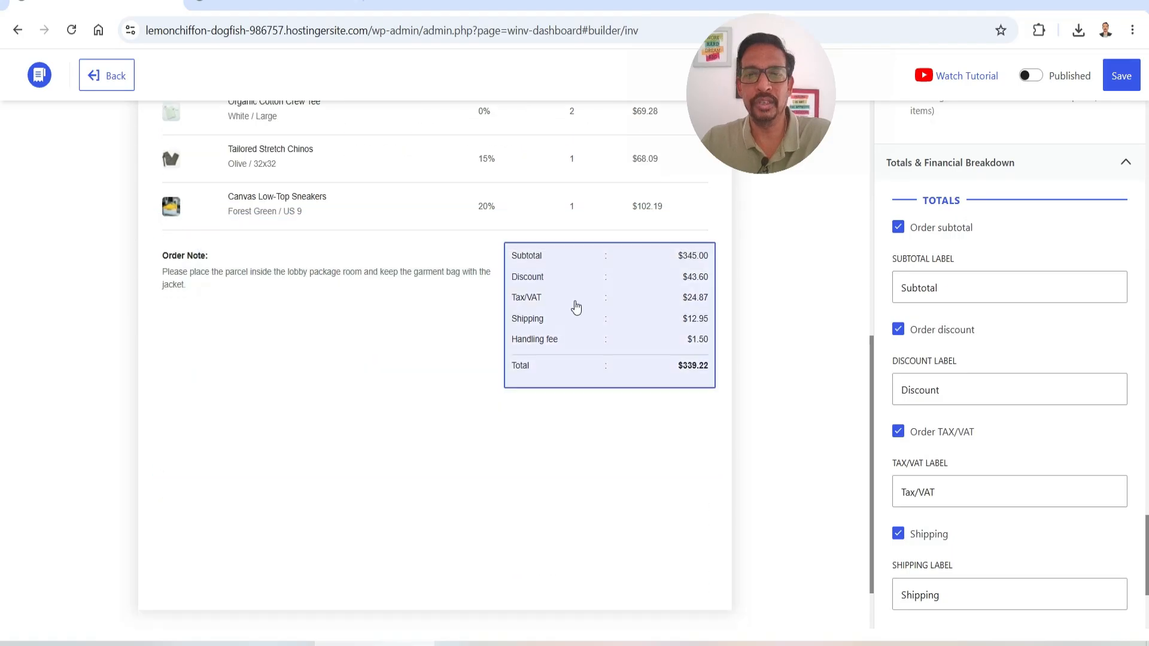
left_click(898, 226)
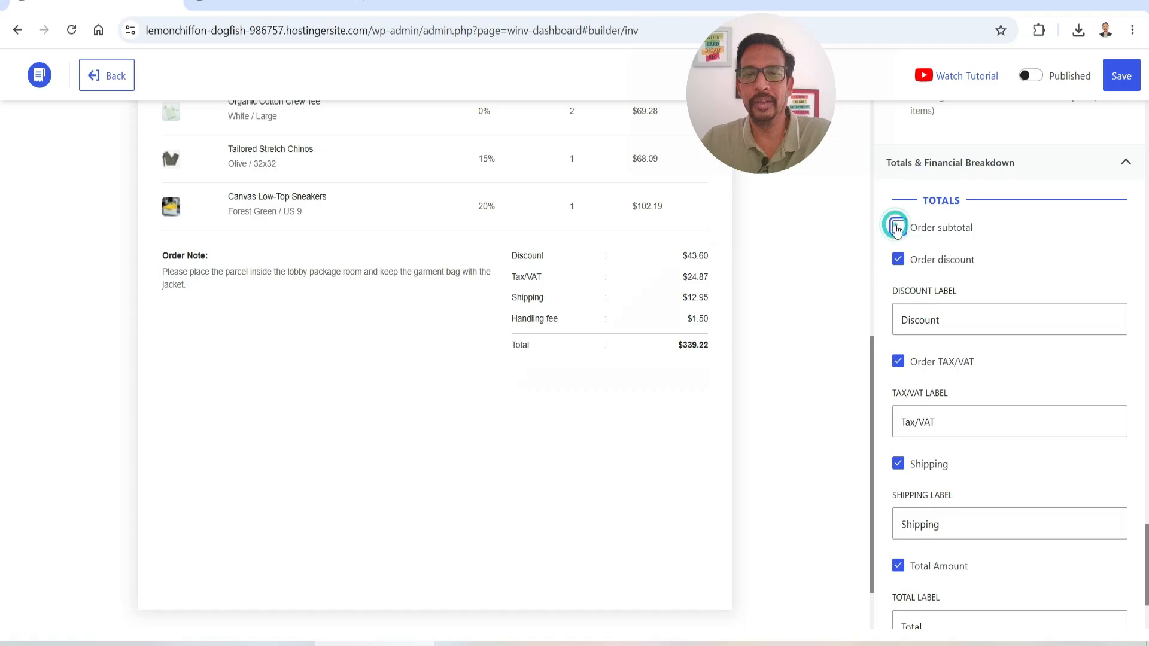
left_click(897, 227)
left_click(915, 334)
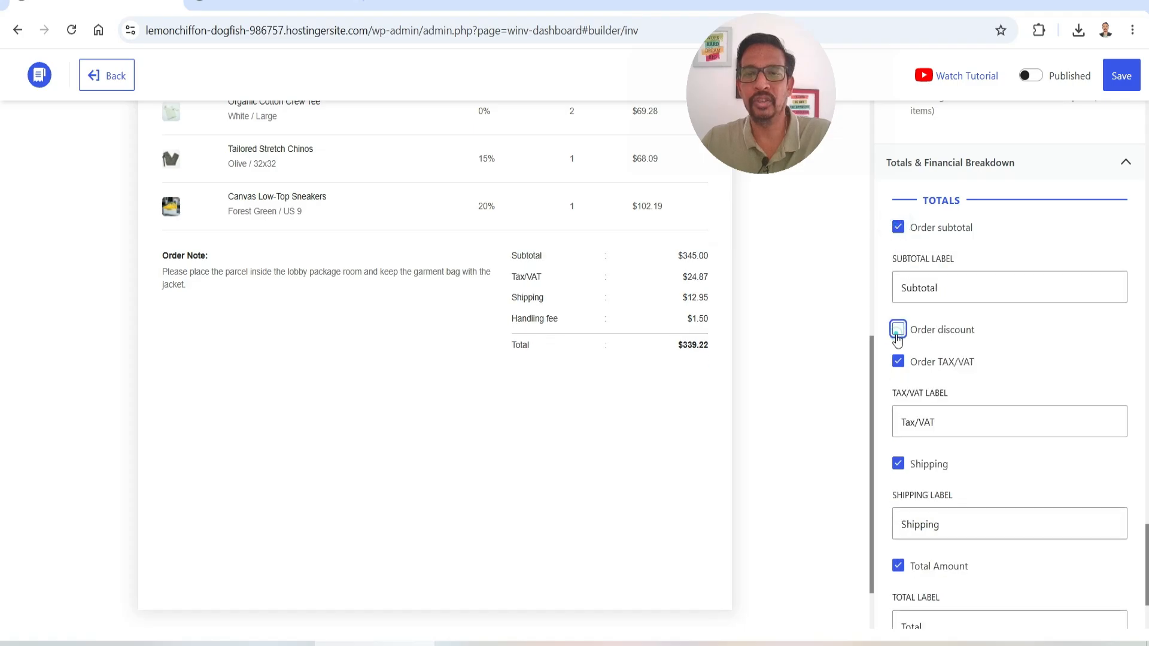
left_click(919, 336)
scroll(1011, 296, "down", 4)
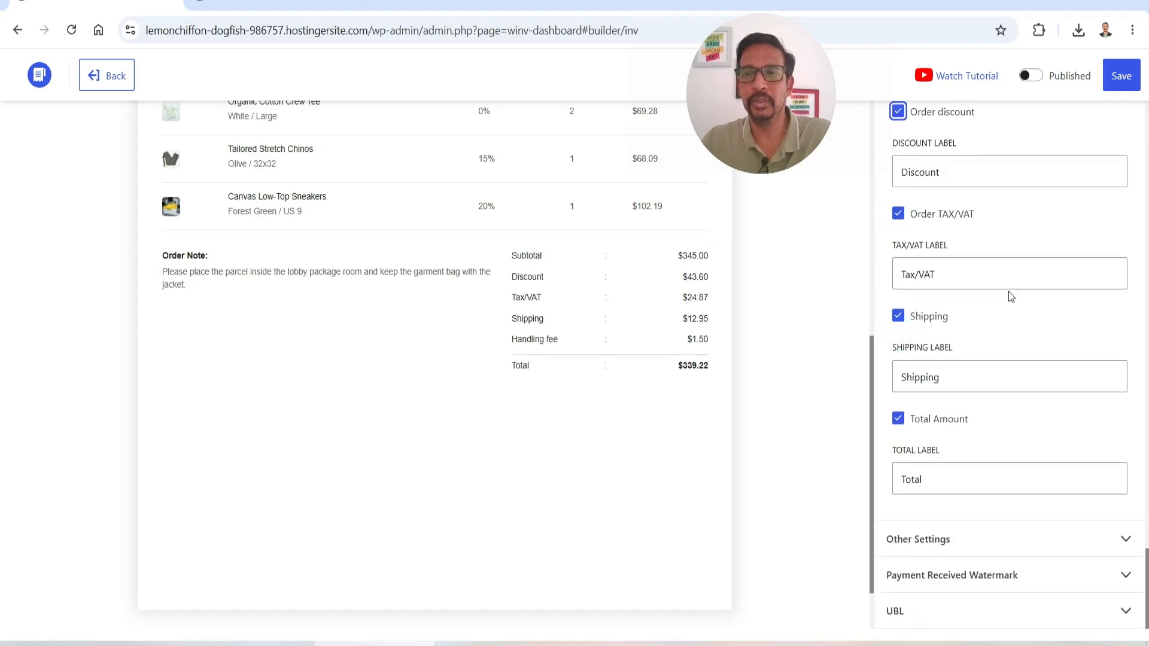
left_click(899, 215)
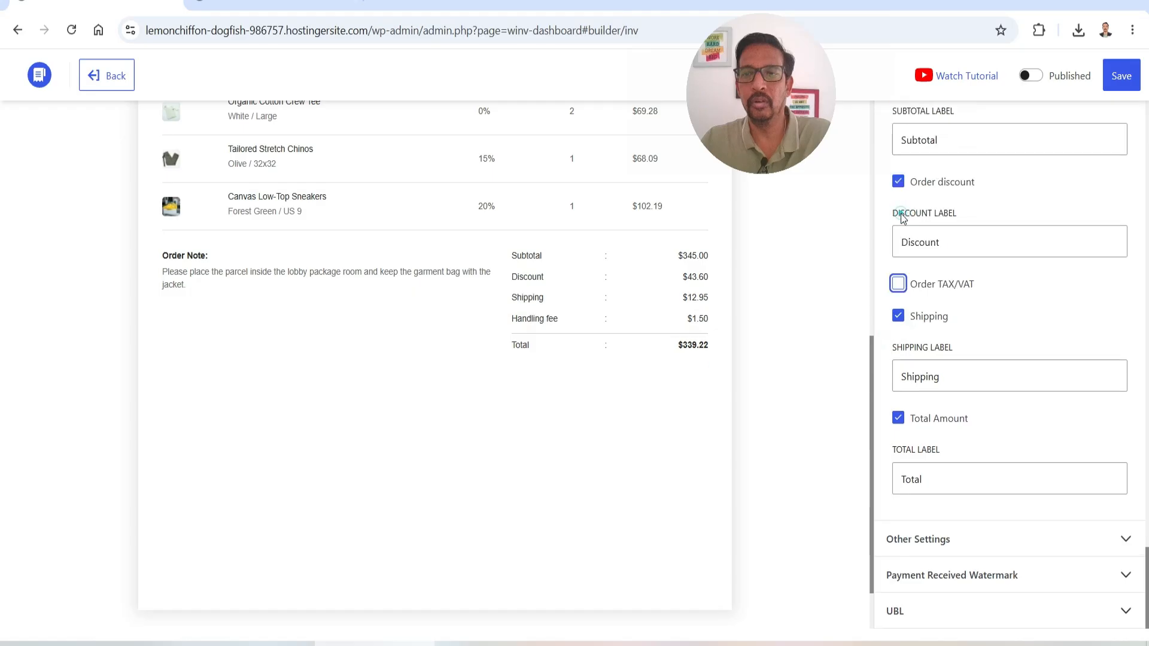
left_click(898, 285)
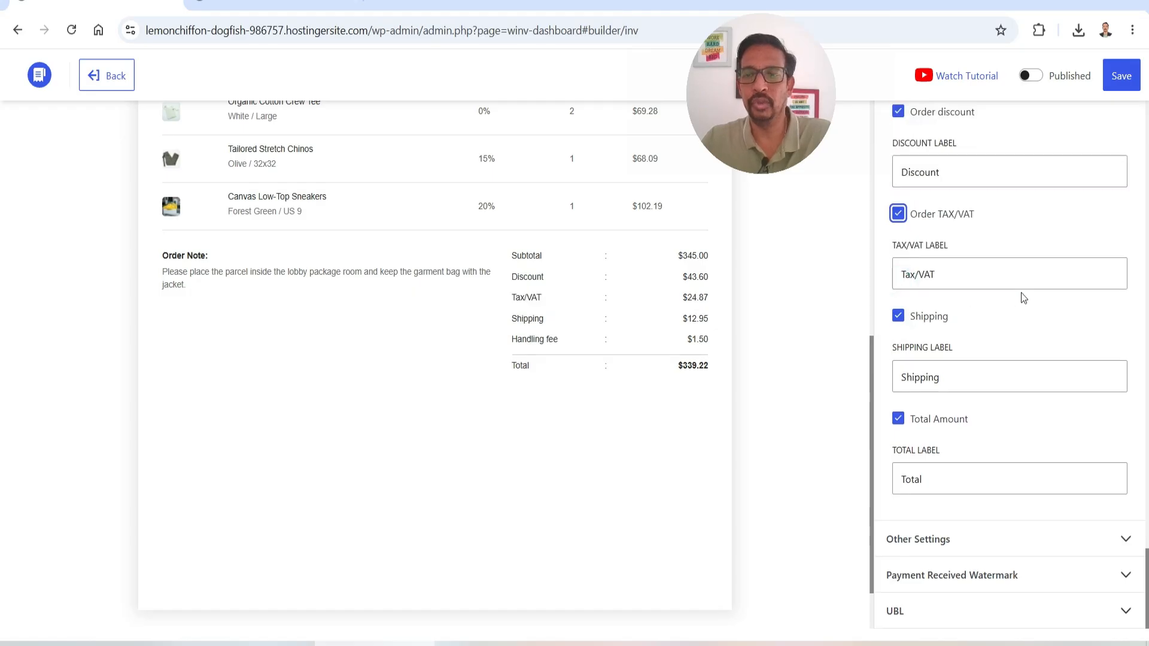
Step: In Other Settings, show the bar code and the order QR code on the invoice and hide both again
left_click(945, 552)
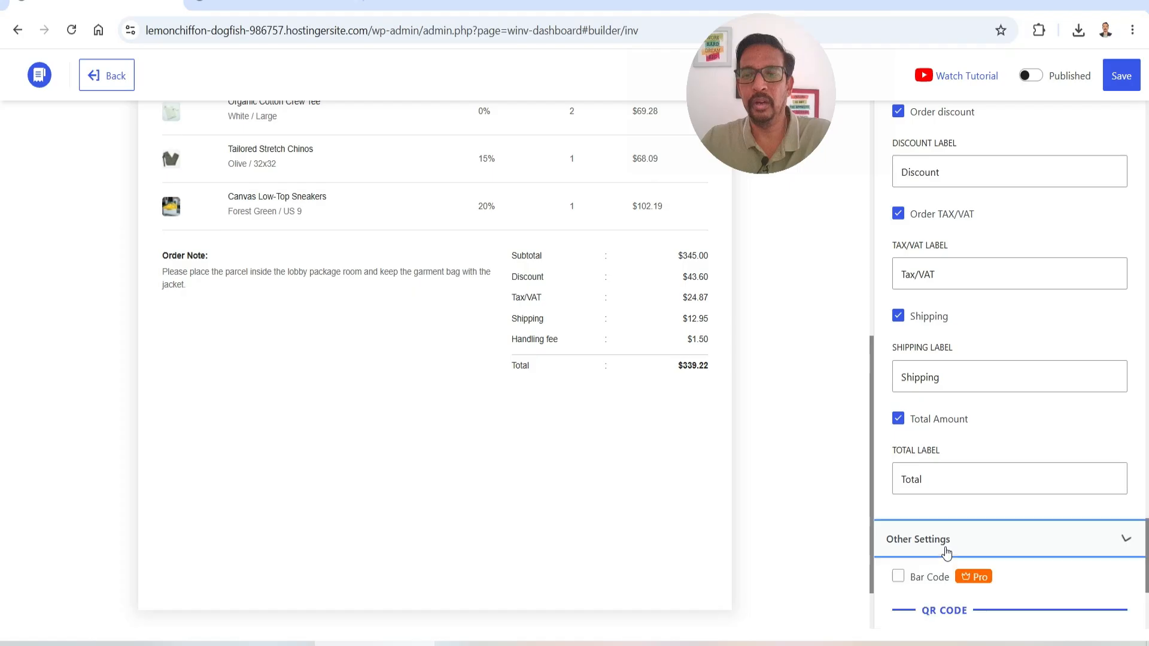
scroll(1025, 367, "down", 4)
left_click(898, 326)
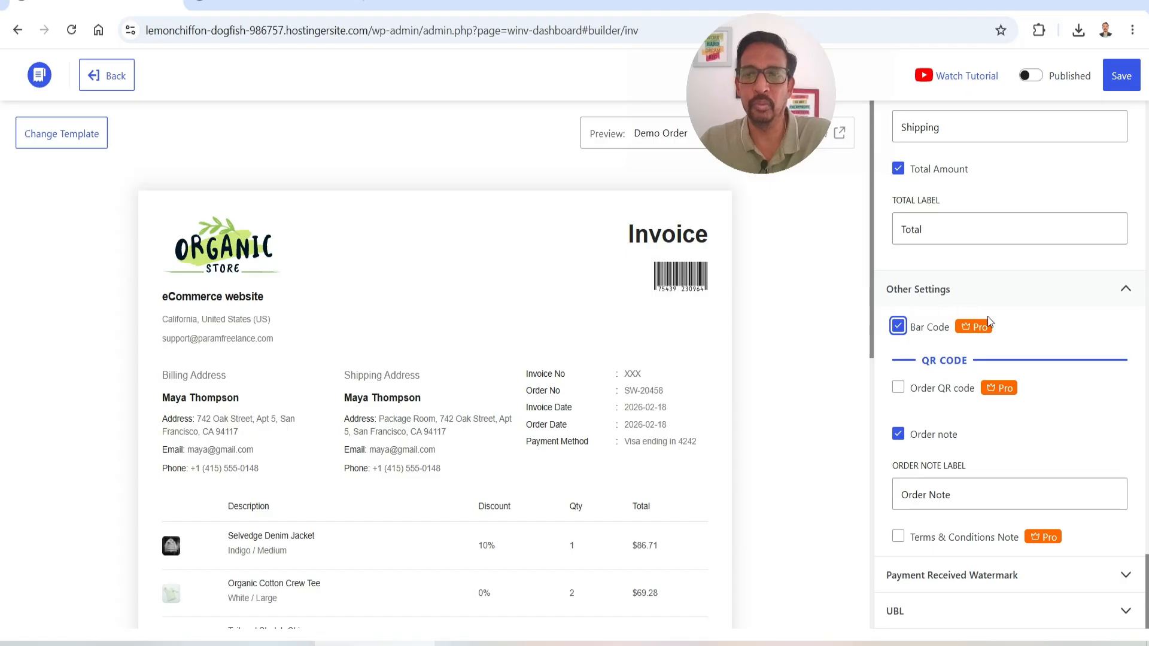
left_click(898, 388)
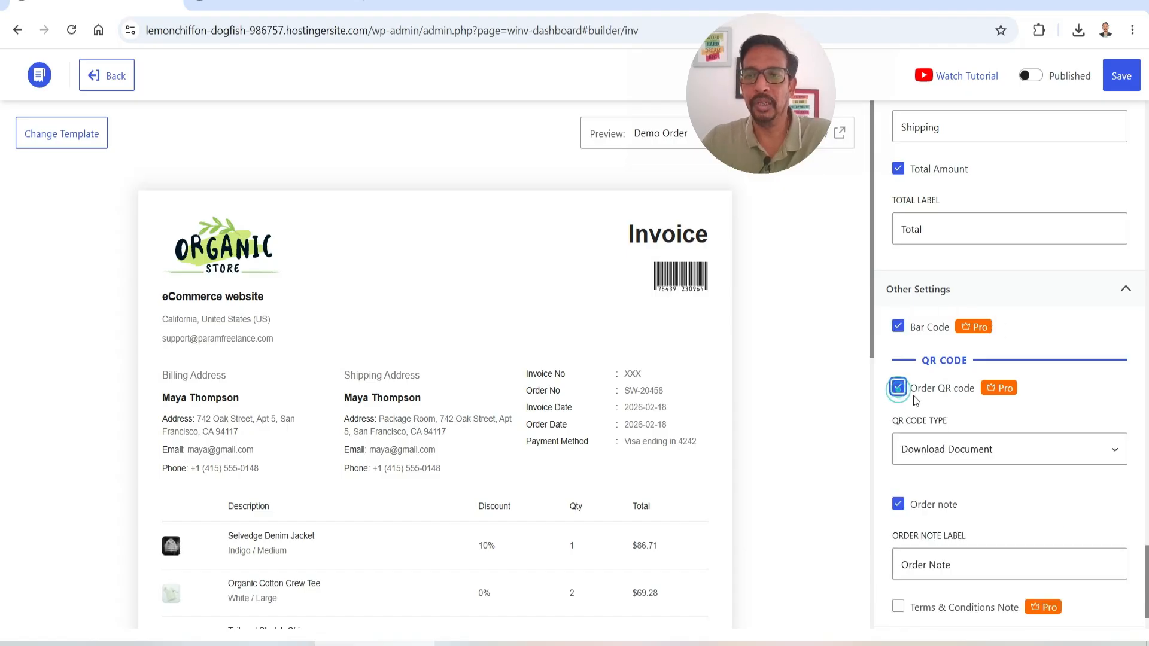
scroll(285, 372, "down", 8)
scroll(285, 372, "down", 1)
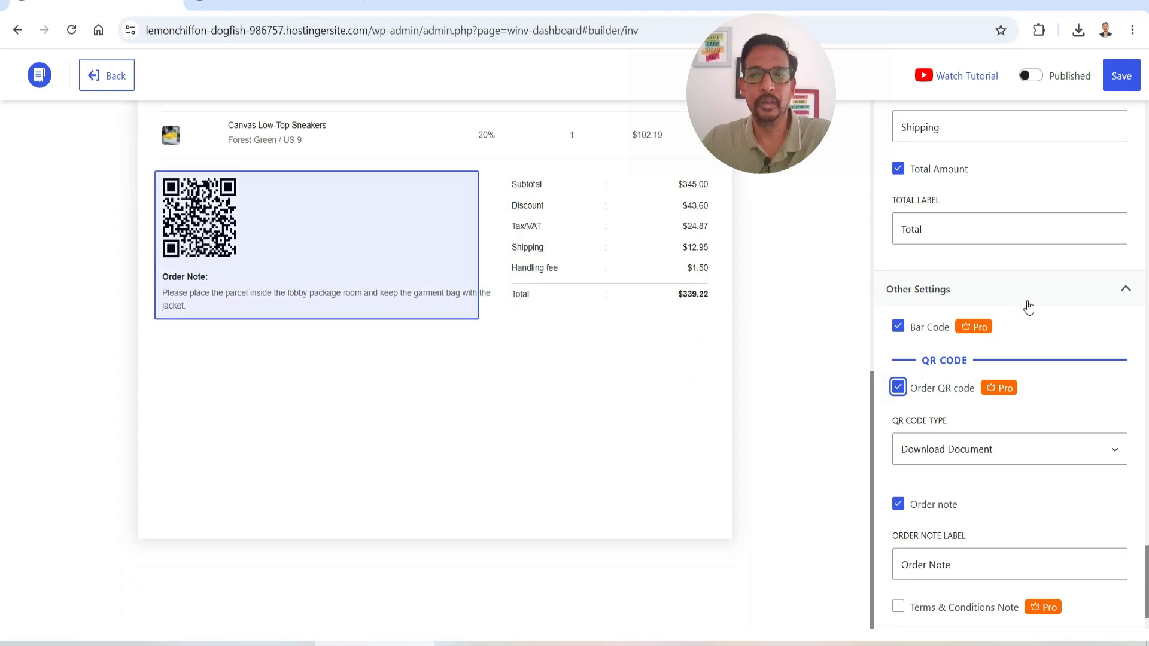
scroll(1065, 299, "down", 1)
left_click(896, 259)
left_click(898, 320)
left_click(961, 496)
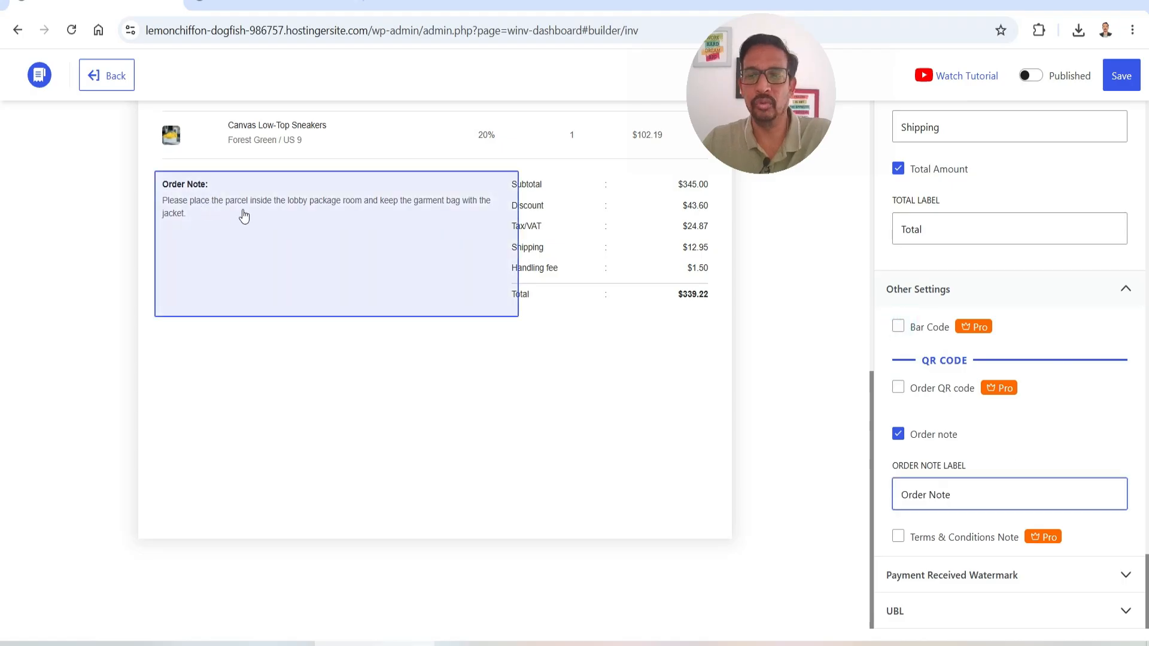
Step: Enable the payment received watermark and check it on the invoice preview
left_click(935, 576)
scroll(1039, 359, "down", 1)
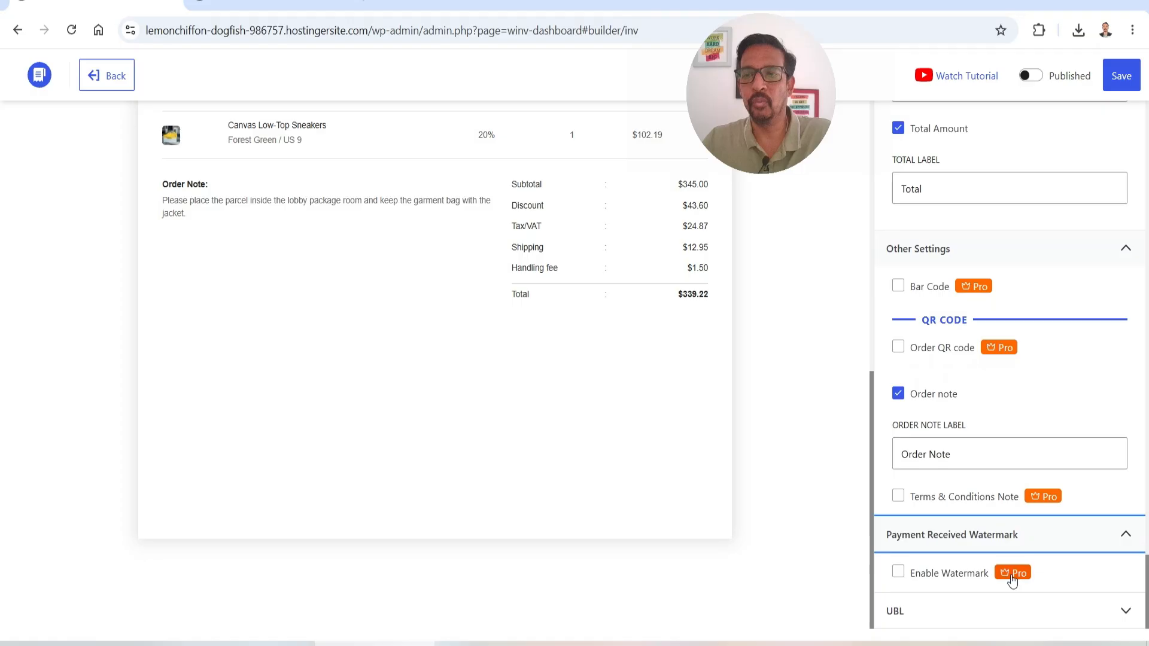
left_click(898, 573)
scroll(574, 436, "up", 5)
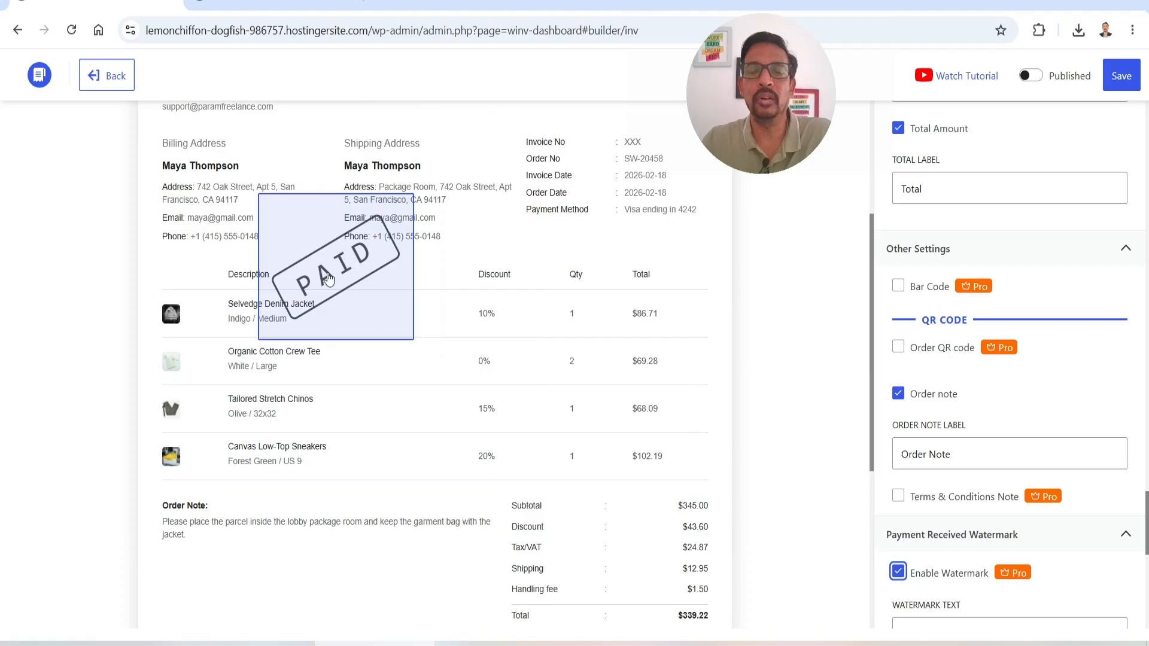
Step: Set the watermark text to "Payment received" and disable the watermark again
scroll(966, 415, "down", 4)
left_click(935, 401)
left_click_drag(923, 395, 907, 397)
type("ayme")
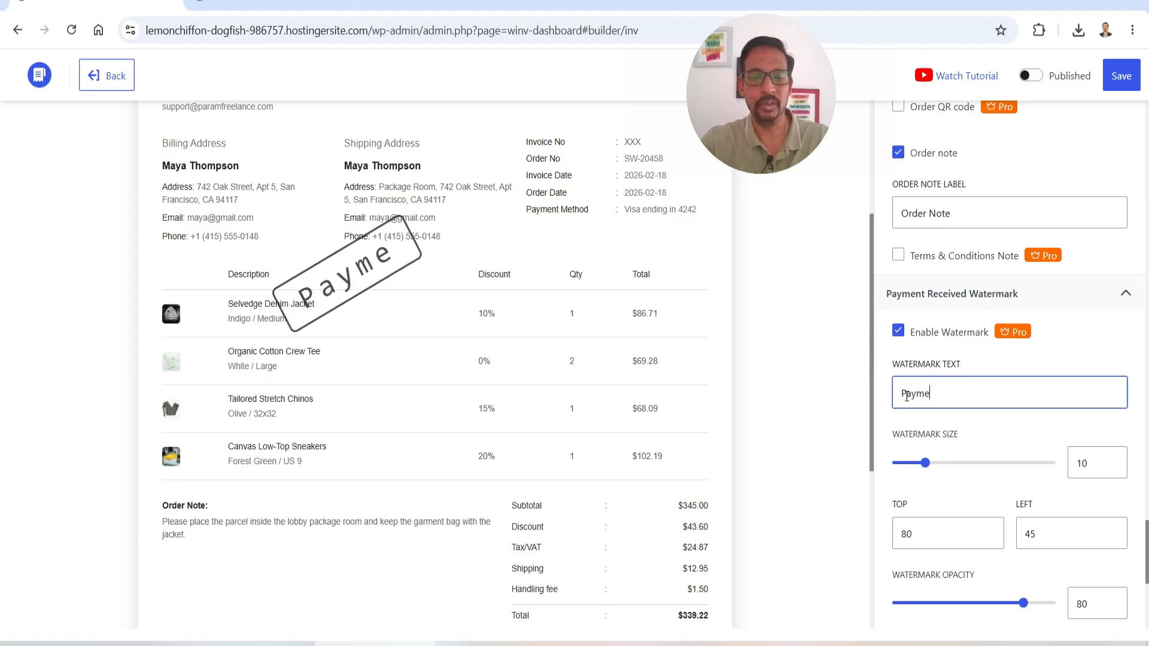
type("nt received")
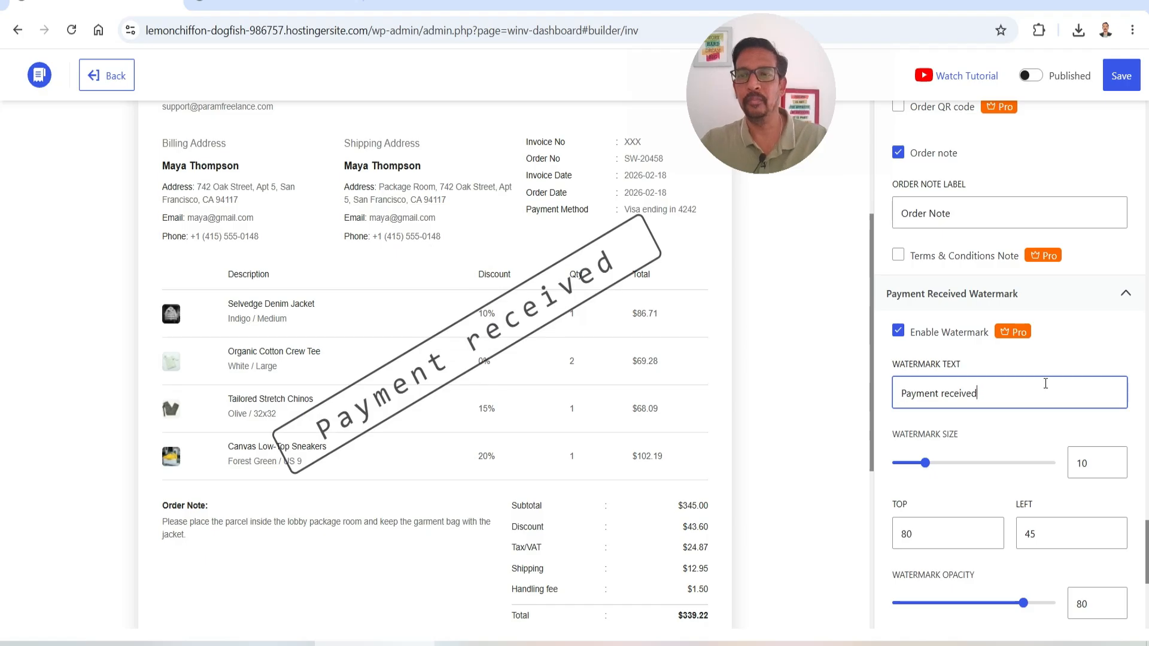
left_click(899, 334)
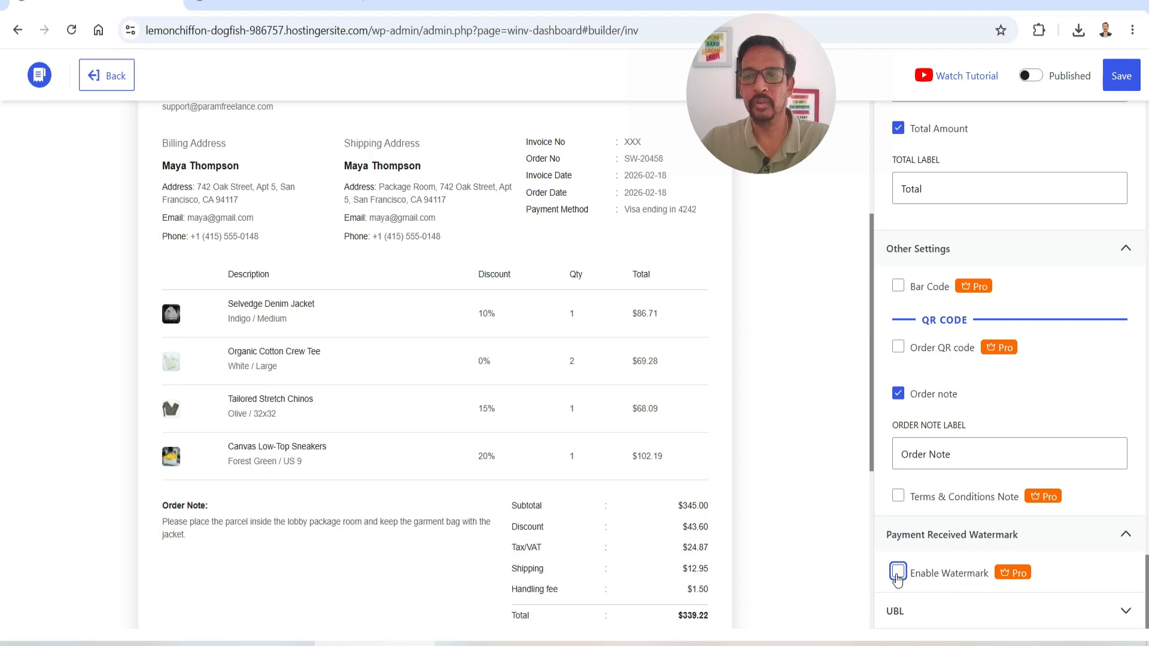
Step: Open the UBL settings, enable UBL / XML output and disable it again
left_click(1039, 610)
scroll(958, 419, "down", 5)
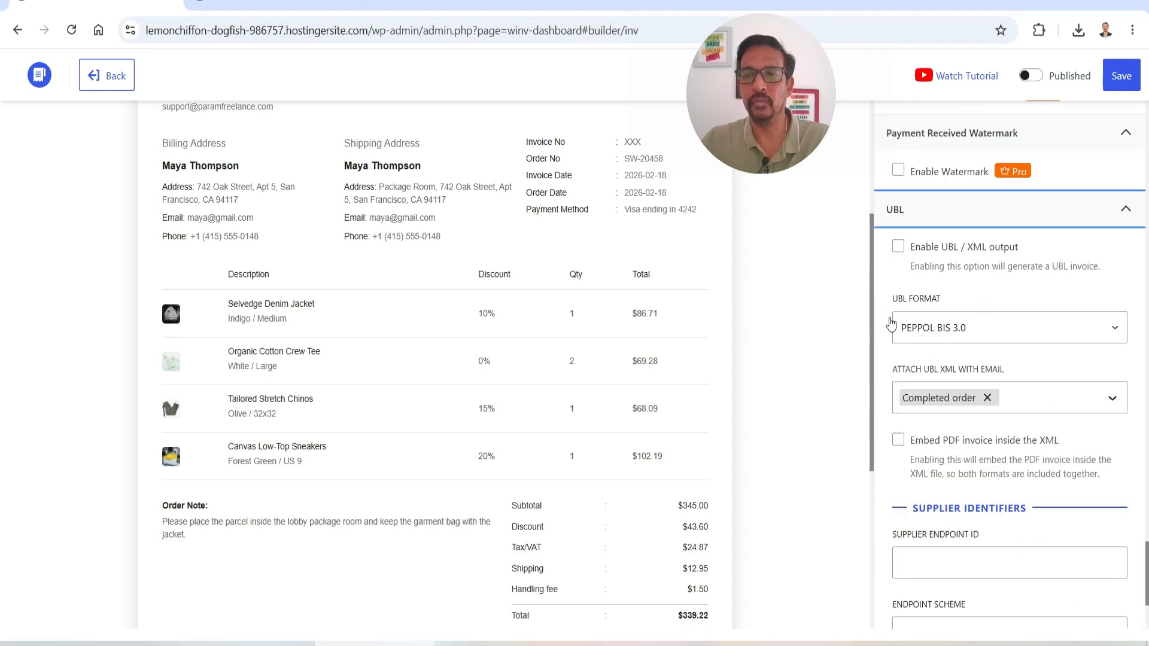
left_click(899, 247)
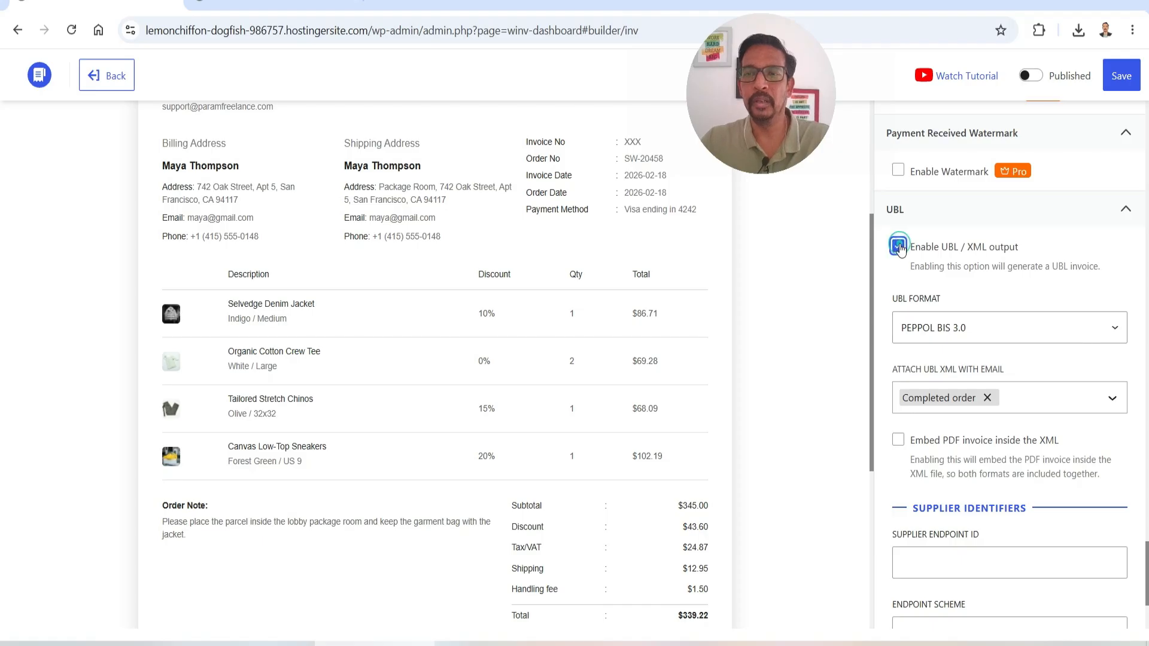
left_click(899, 247)
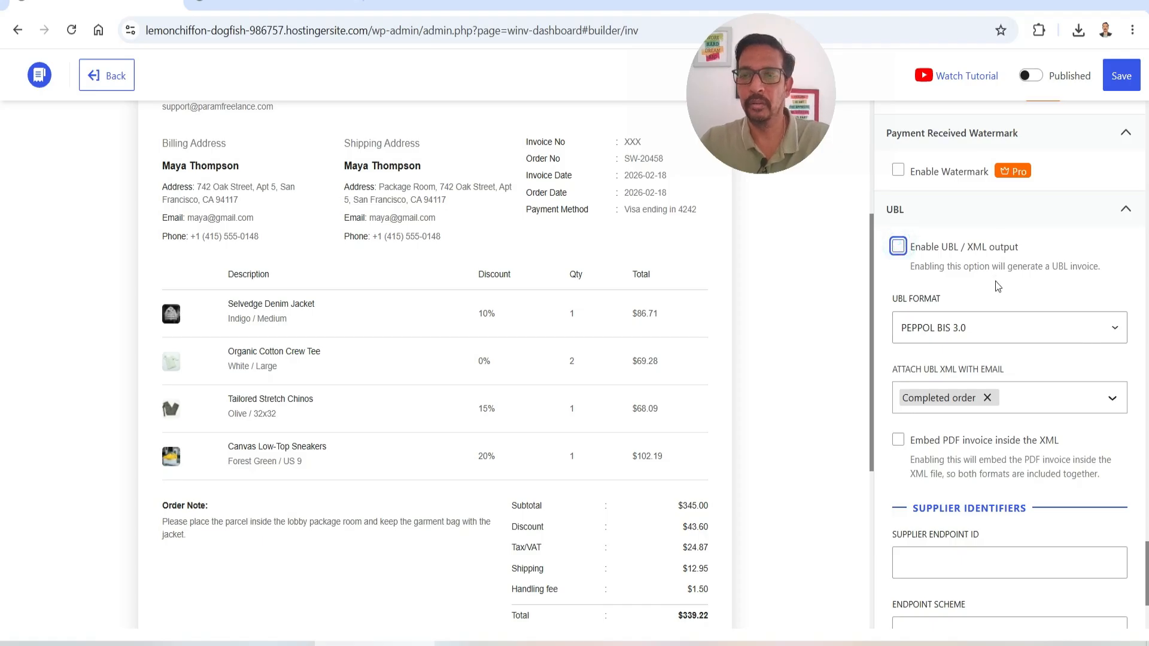
Step: Publish the invoice template and save its settings
scroll(1034, 311, "up", 20)
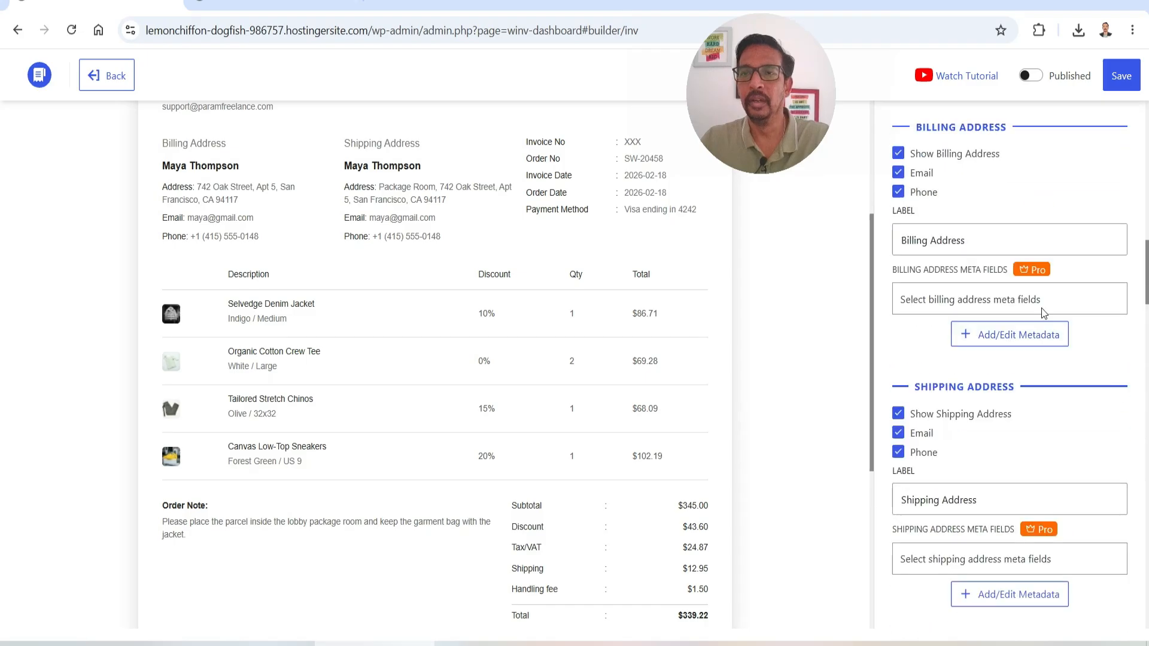
left_click(1032, 76)
left_click(1121, 76)
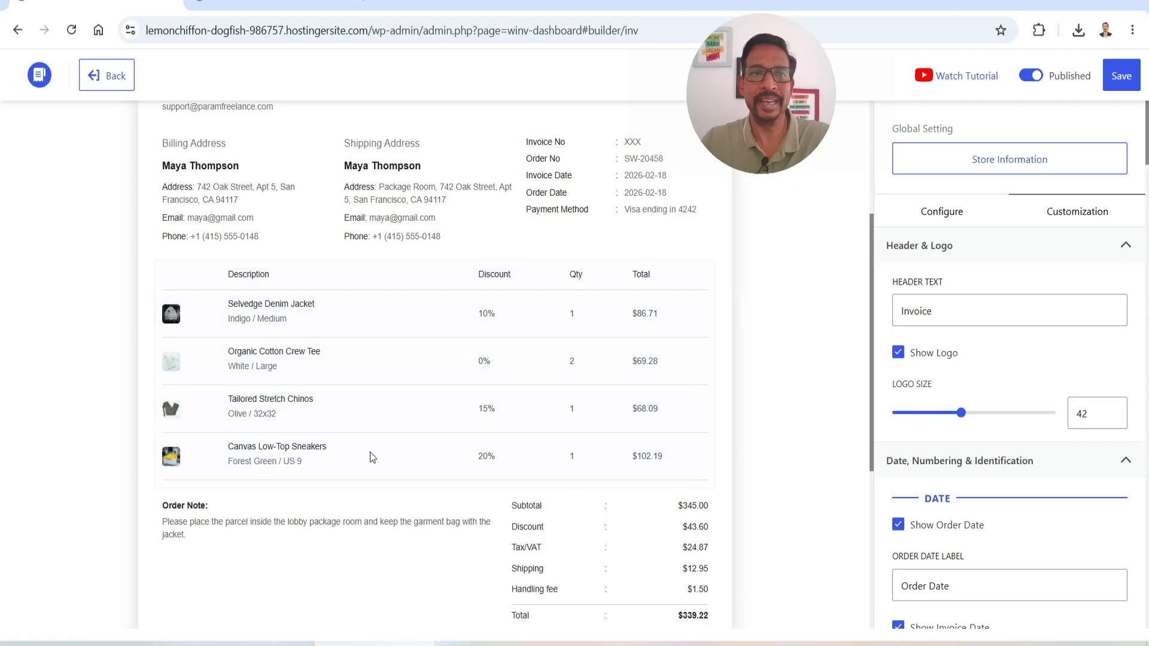
Step: Return to the document overview and open the Packing Slip configuration
left_click(110, 76)
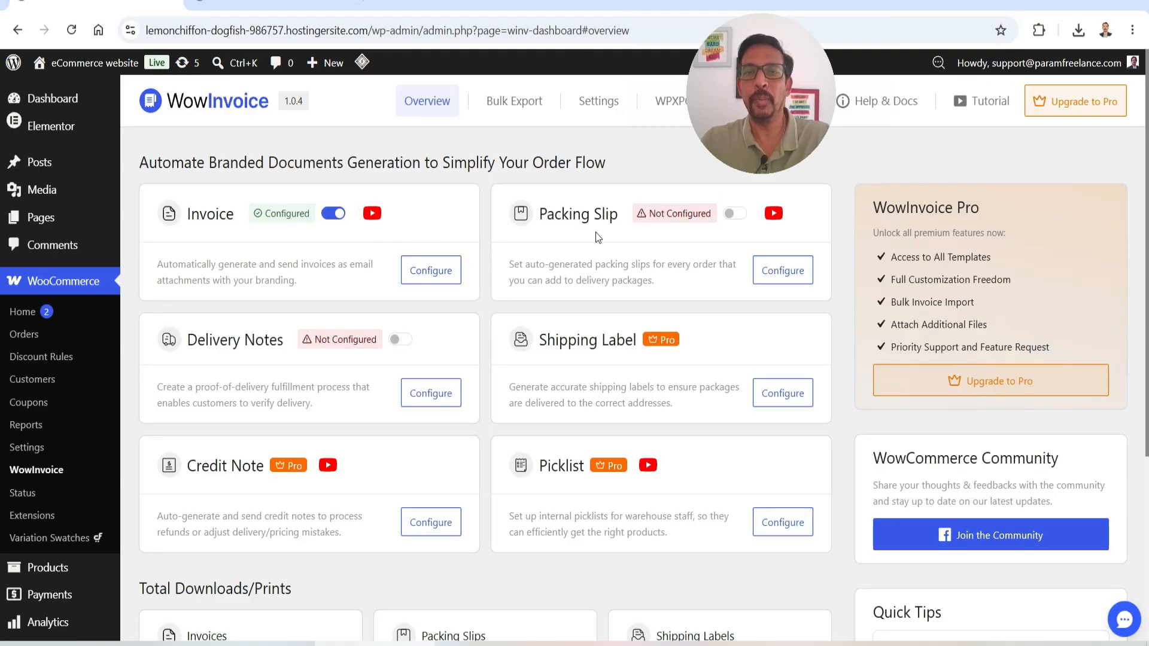
left_click(778, 277)
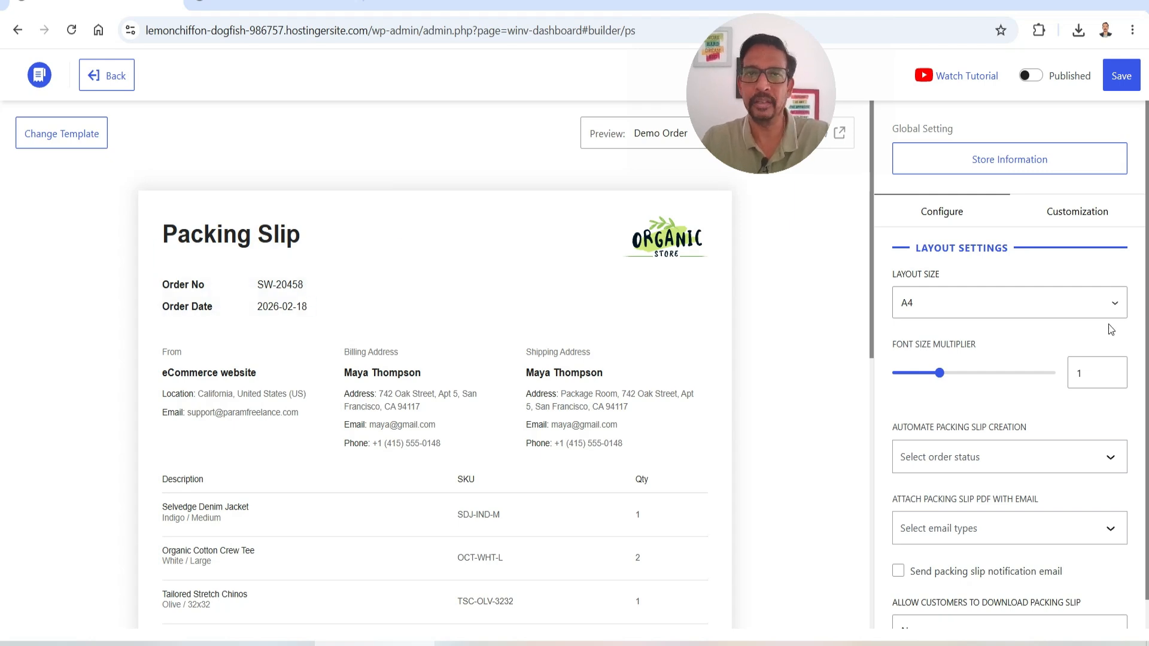
Step: Examine the available packing slip templates and the template's date, number, billing address and shipping address customization options
left_click(51, 142)
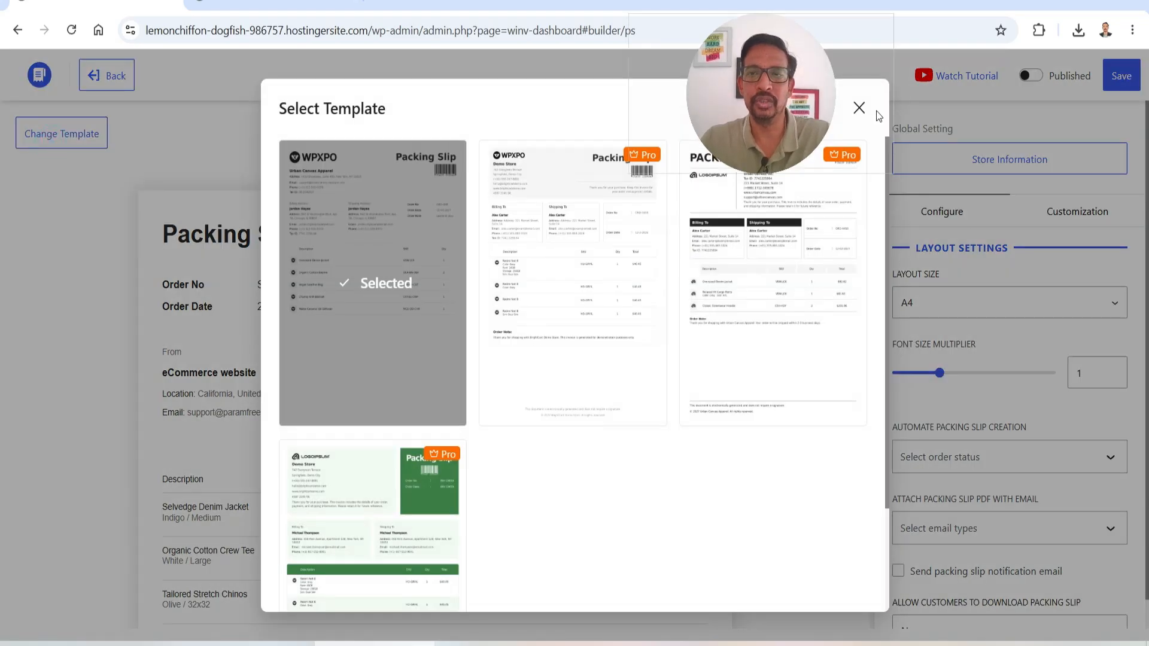
left_click(38, 331)
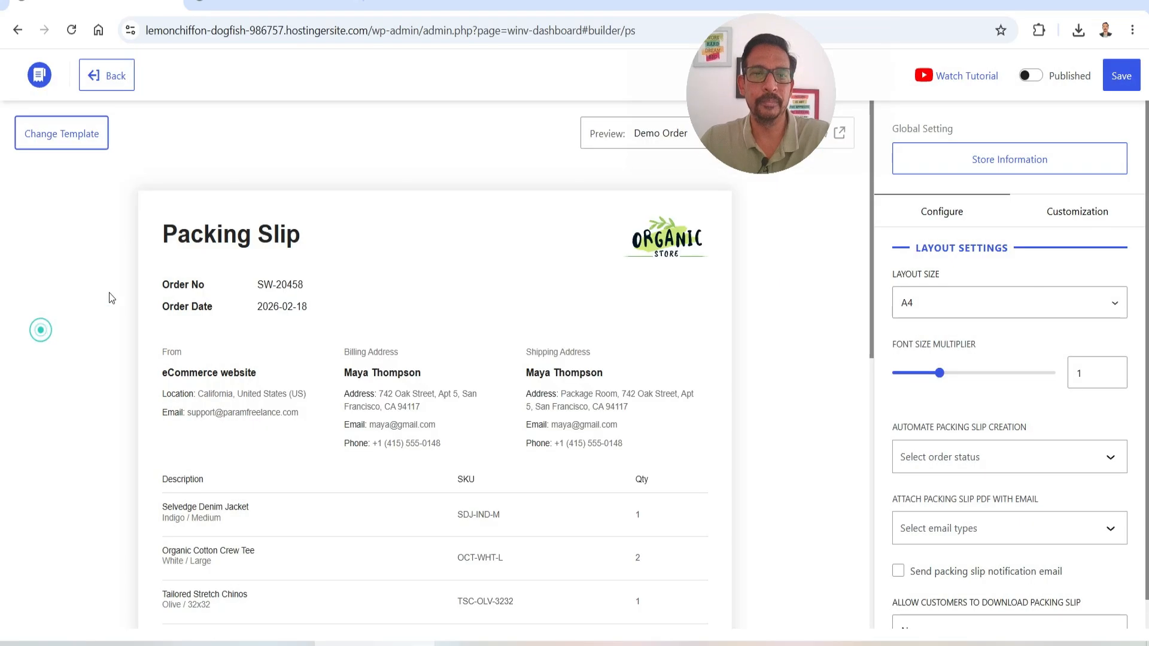
left_click(211, 244)
triple_click(1031, 325)
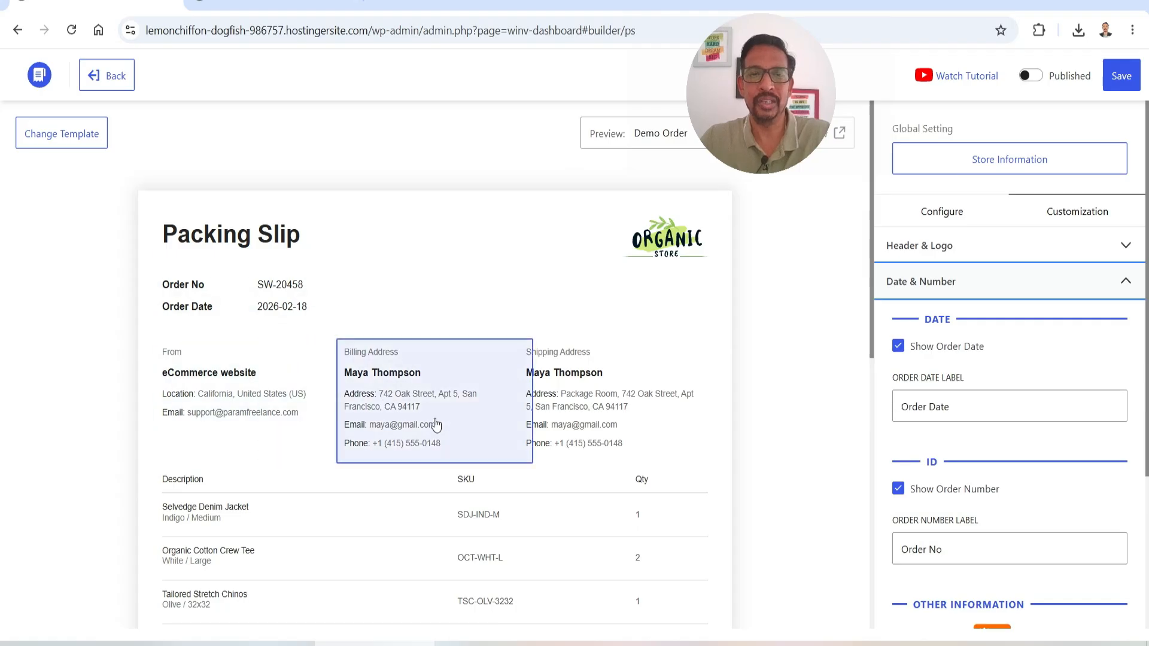
left_click(412, 417)
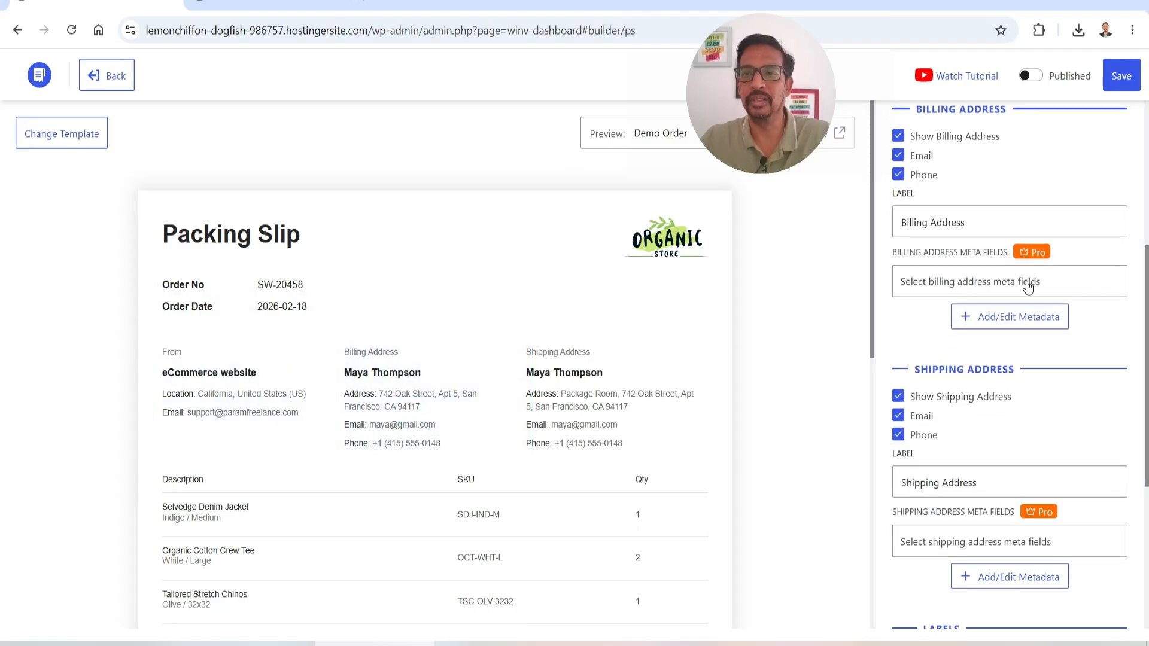
left_click(566, 364)
scroll(566, 363, "down", 7)
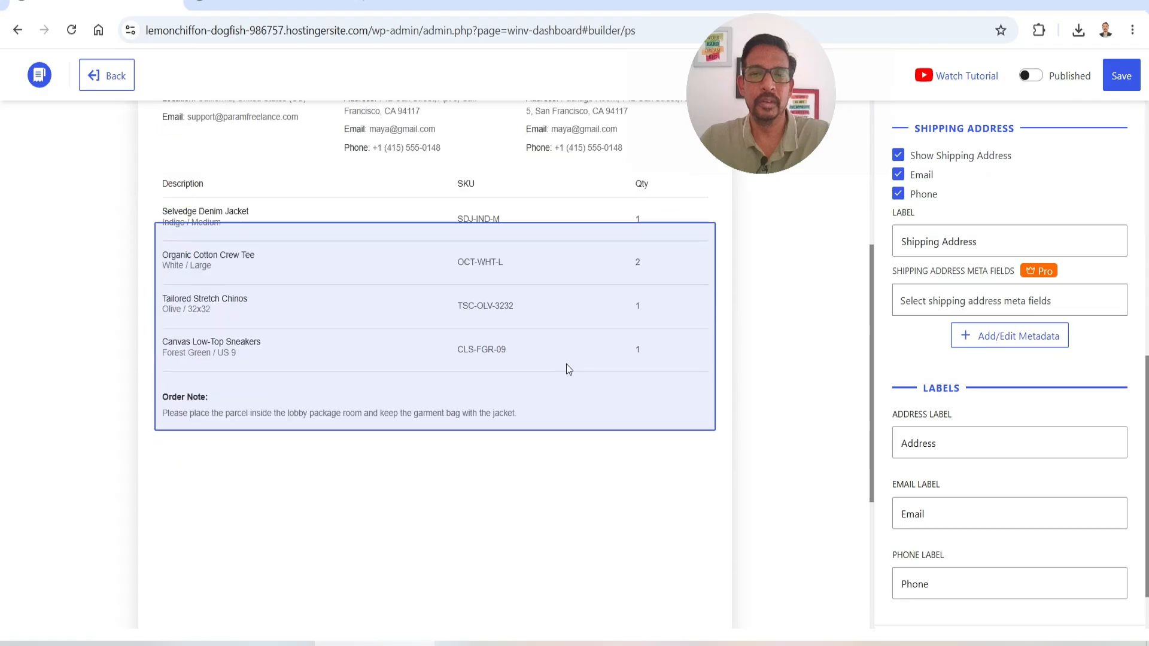
scroll(1065, 341, "down", 1)
scroll(1065, 341, "up", 7)
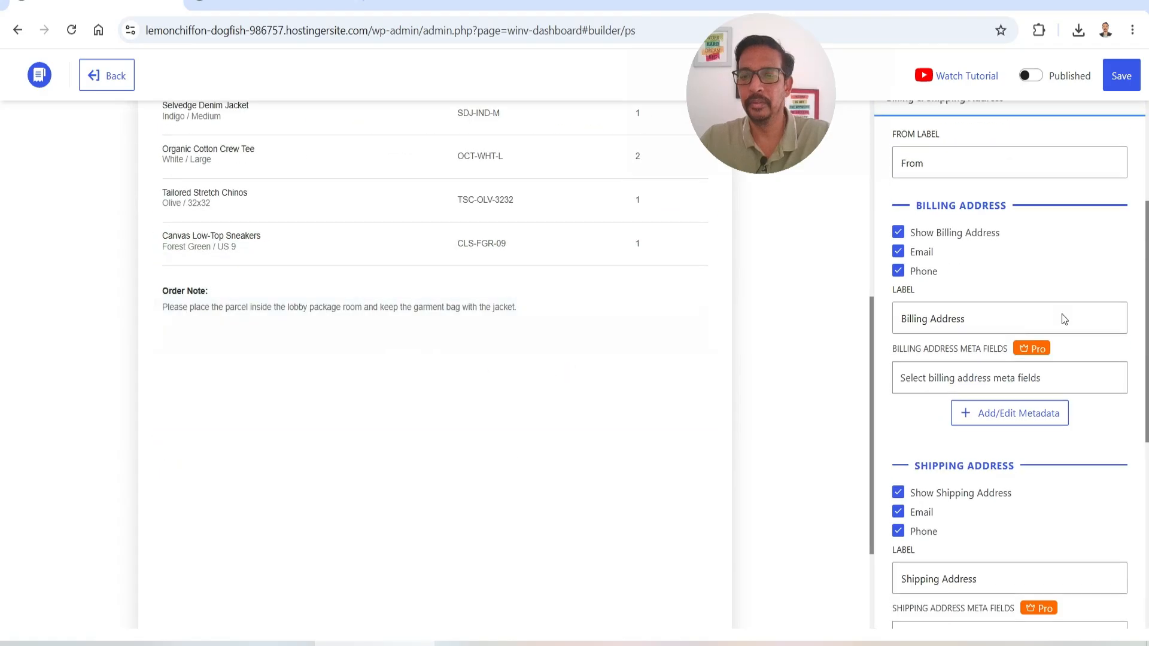
scroll(1064, 317, "down", 1)
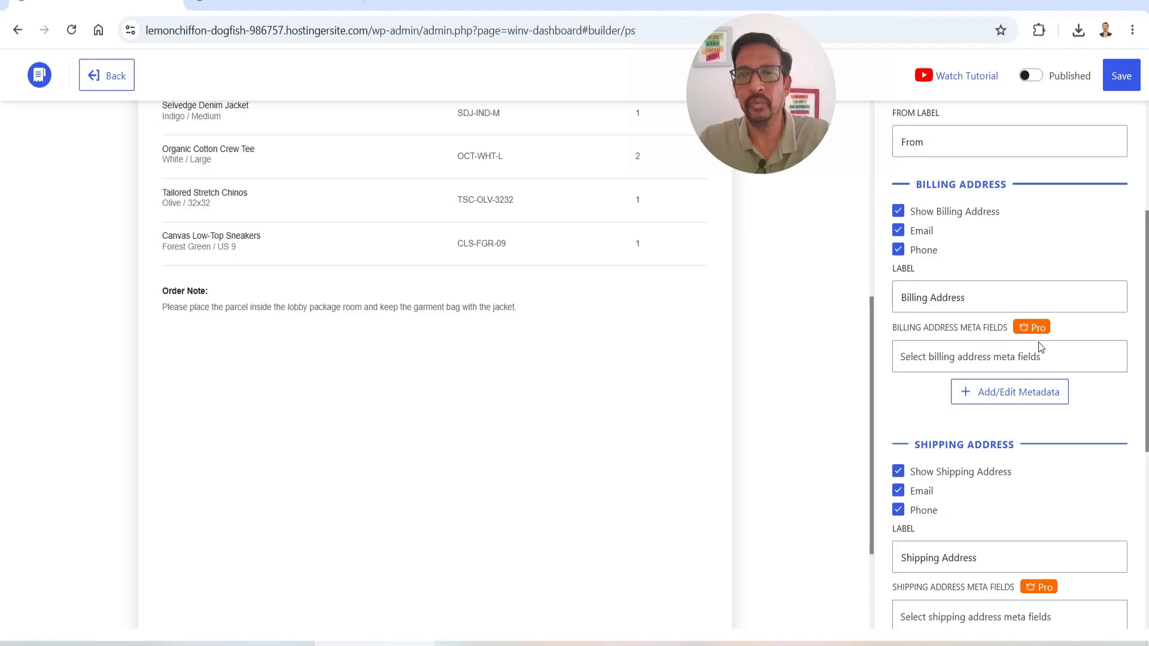
Step: Publish the packing slip template and save it
scroll(1041, 347, "up", 4)
left_click(1029, 77)
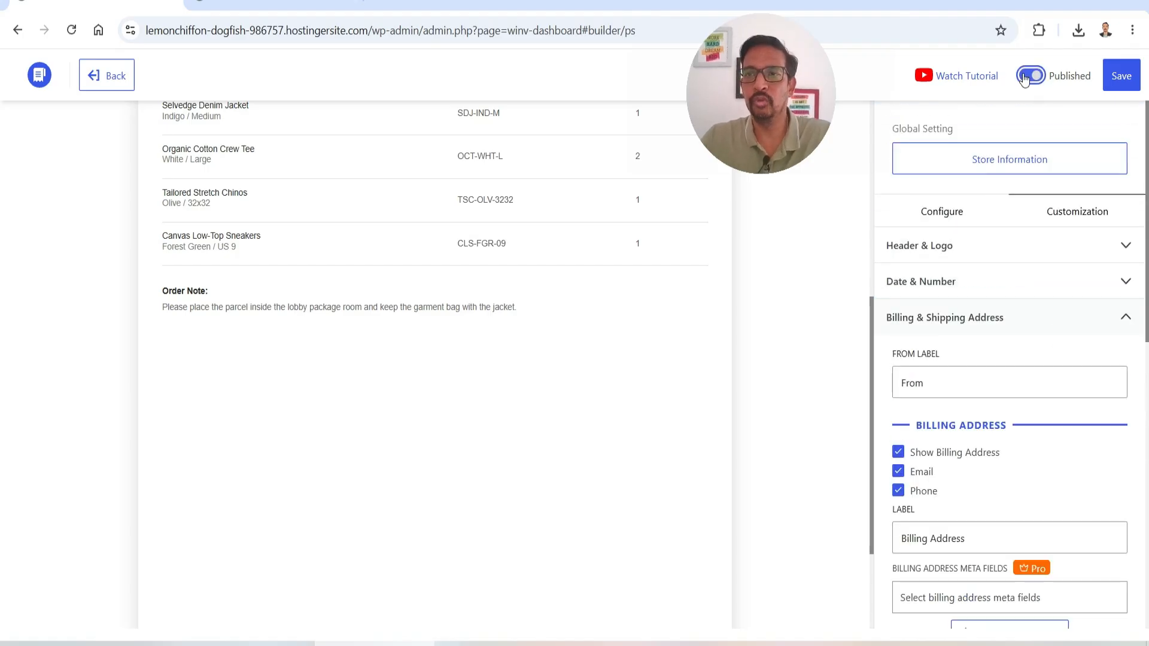
left_click(1122, 76)
Step: Set automatic packing slip creation to the Processing order status, check the email attachment types without choosing any, and save
left_click(954, 211)
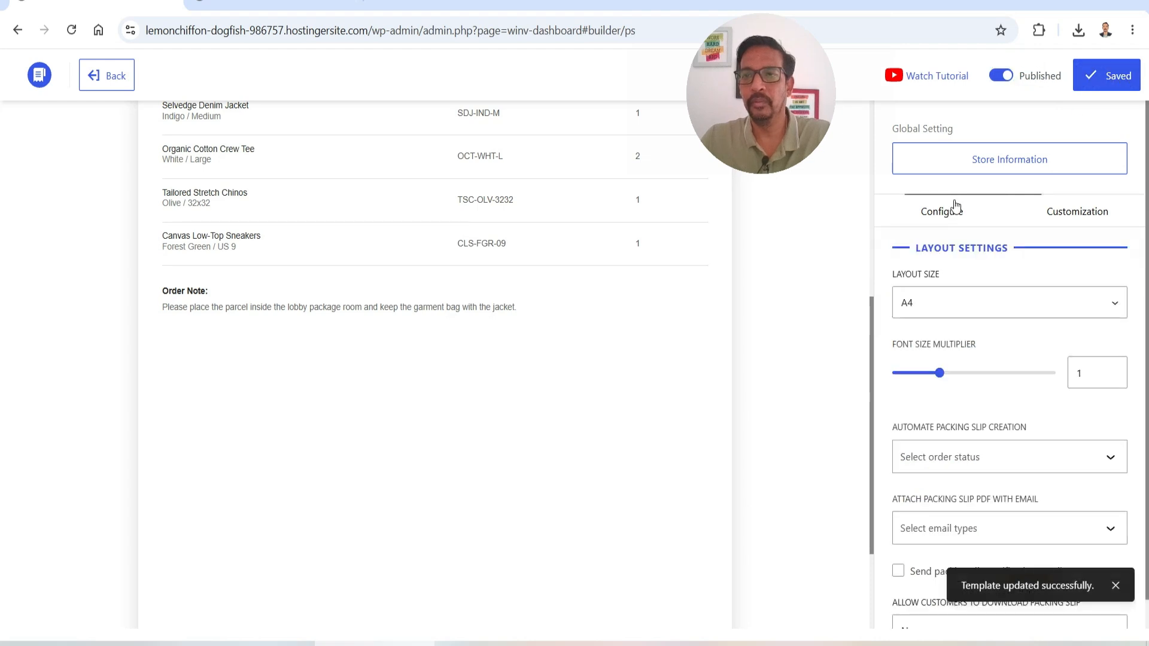
scroll(1006, 322, "down", 1)
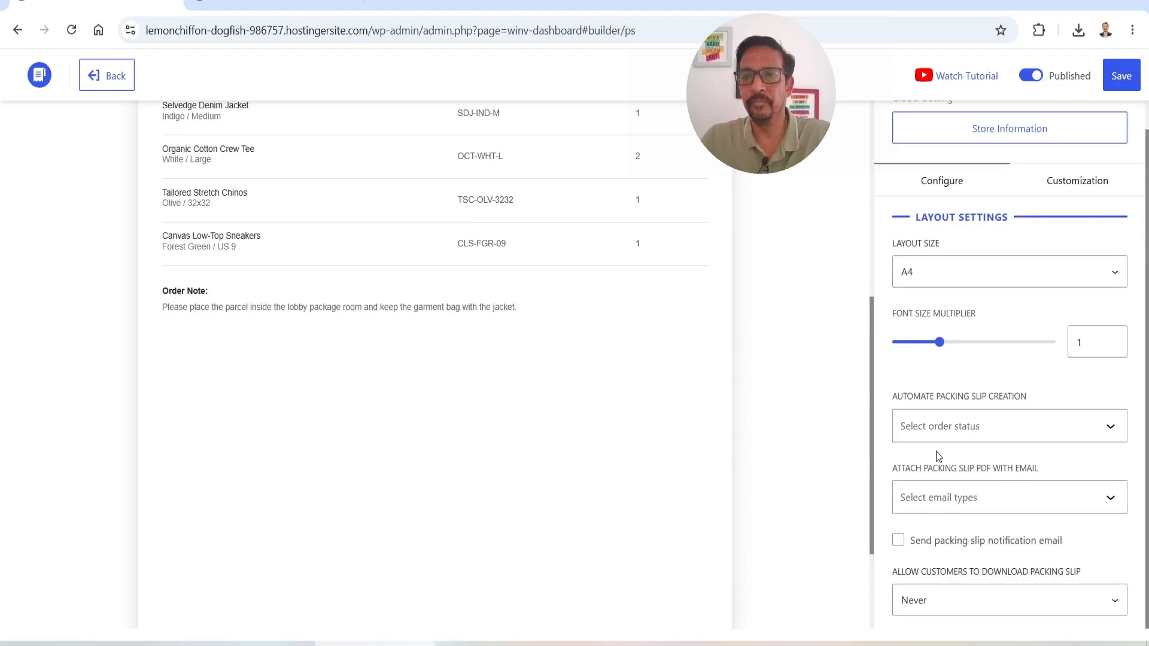
left_click(979, 435)
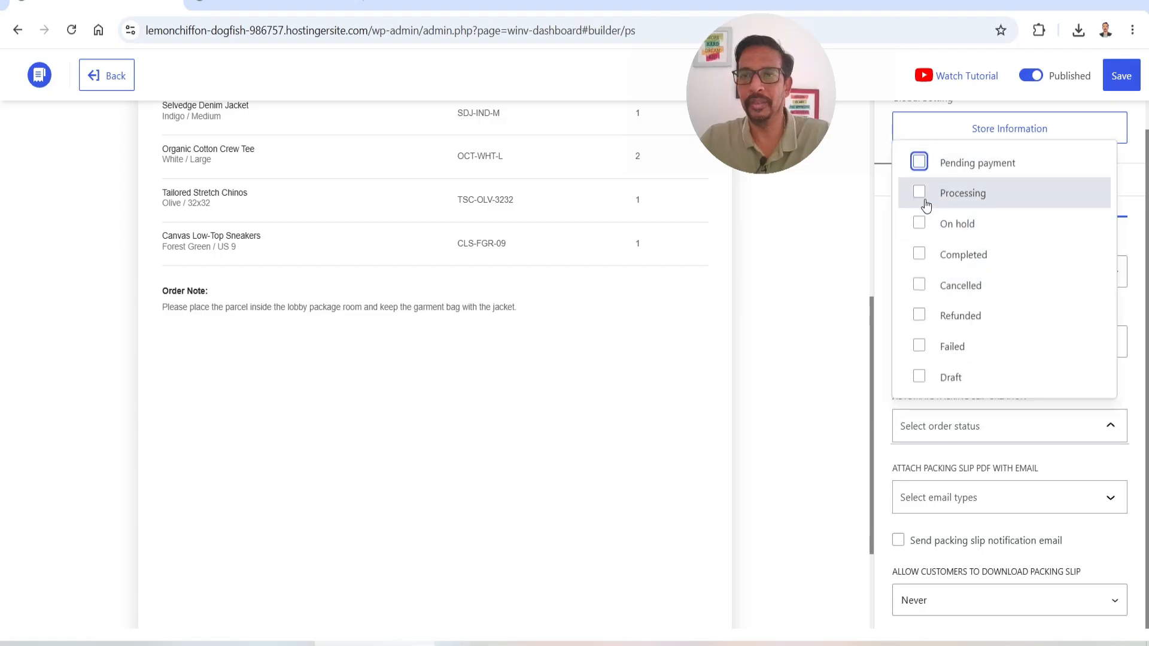
left_click(961, 193)
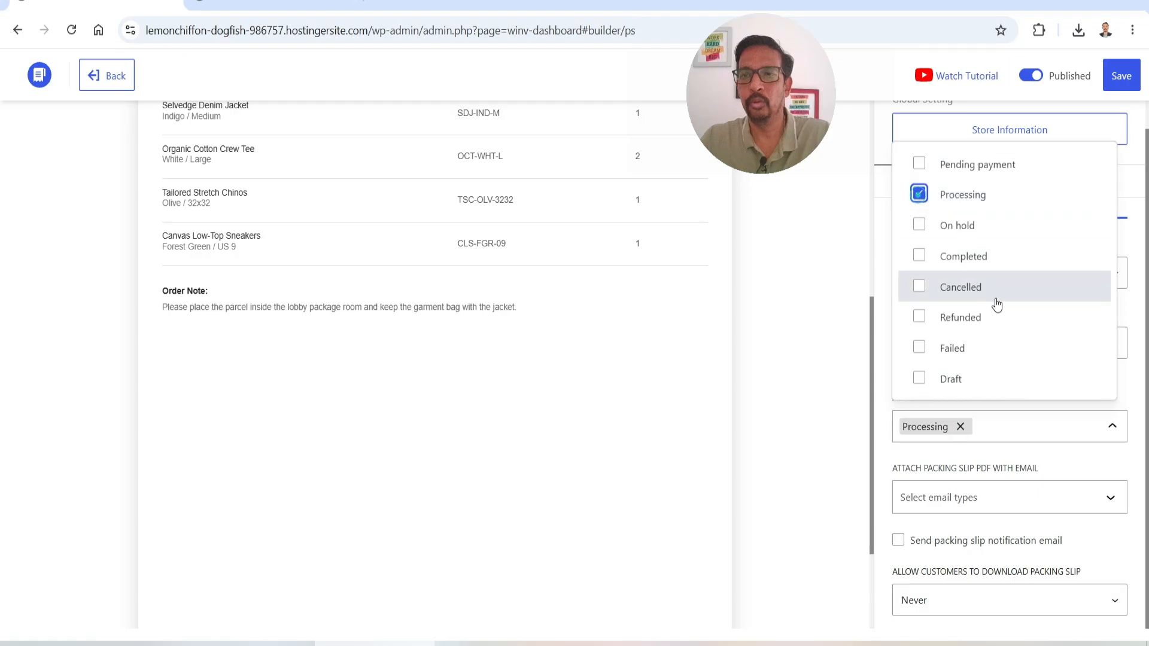
left_click(887, 454)
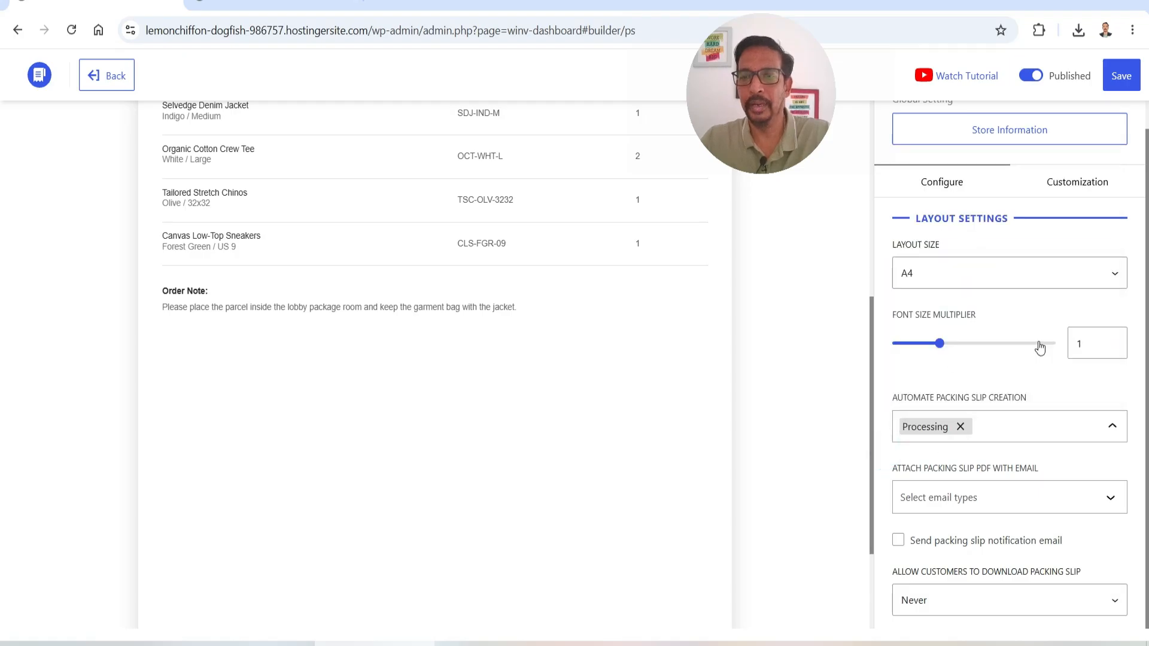
left_click(991, 489)
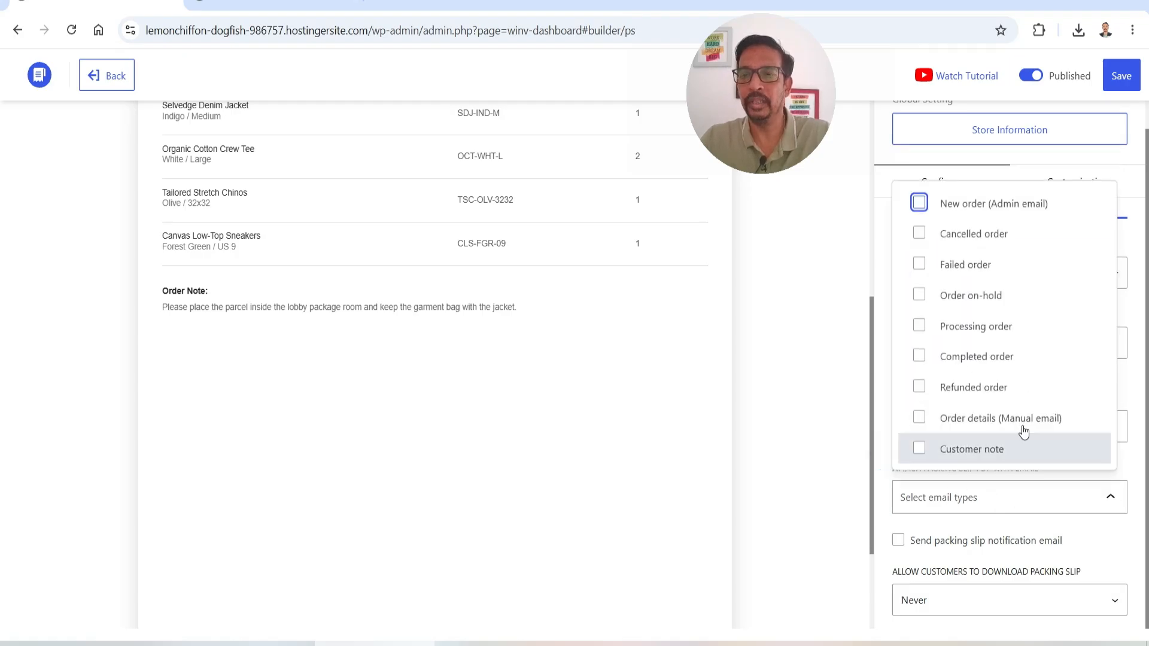
left_click(887, 425)
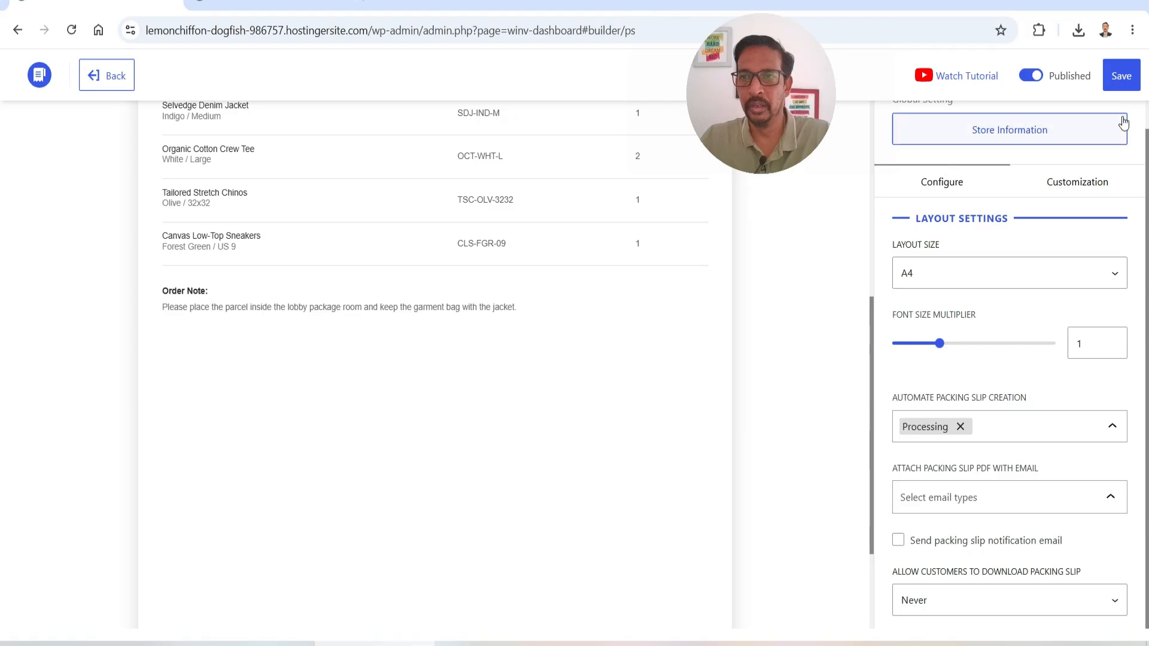
left_click(1122, 82)
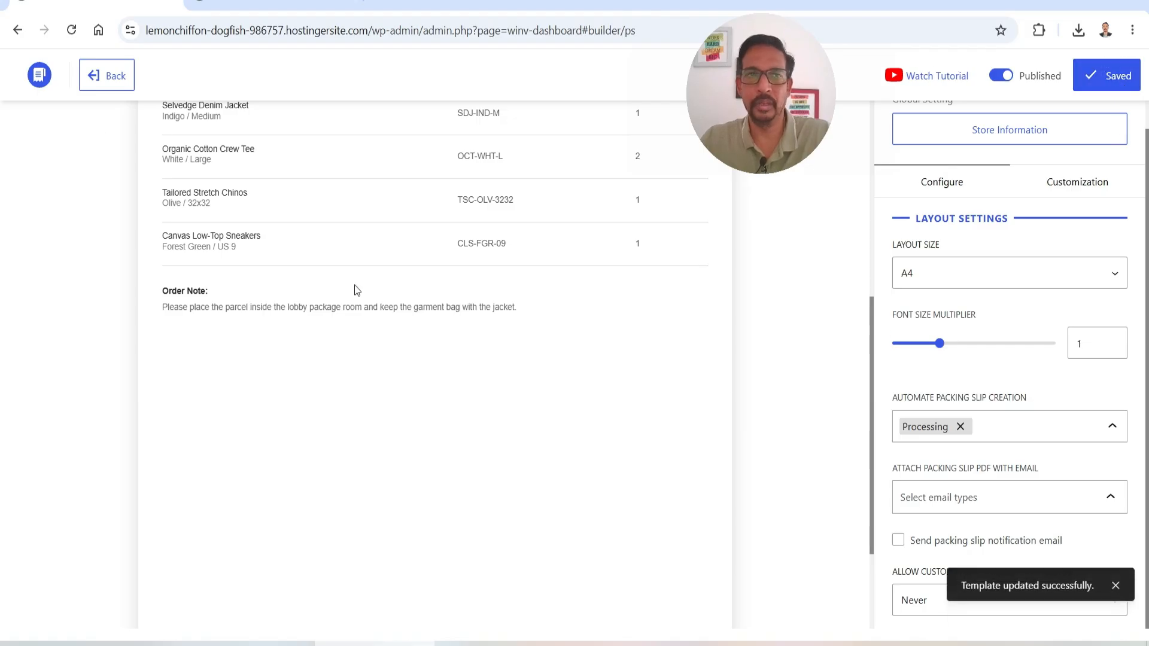
Step: Return to the document overview, open the Delivery Notes configuration and review its address and label options
left_click(107, 76)
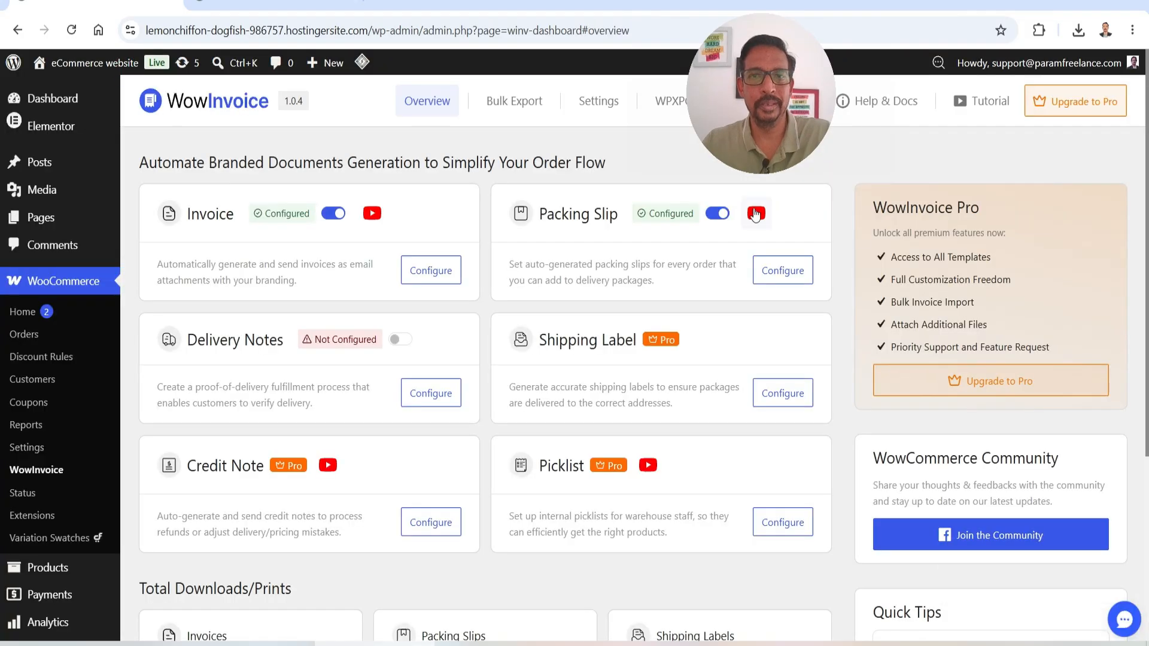
left_click(431, 393)
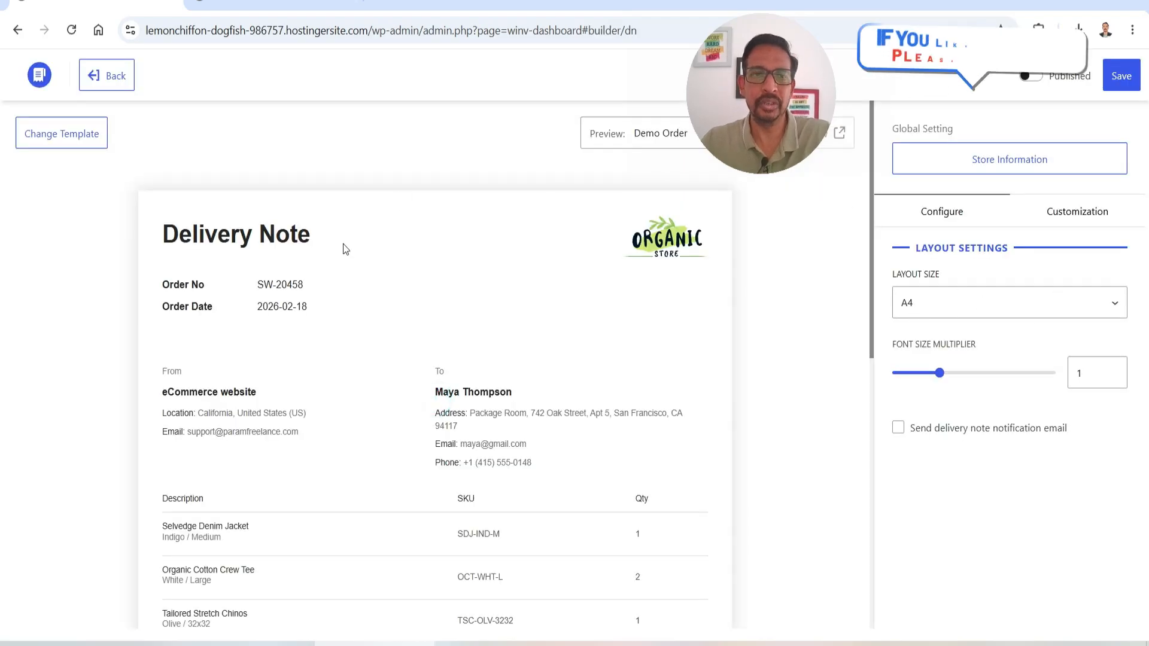
left_click(493, 422)
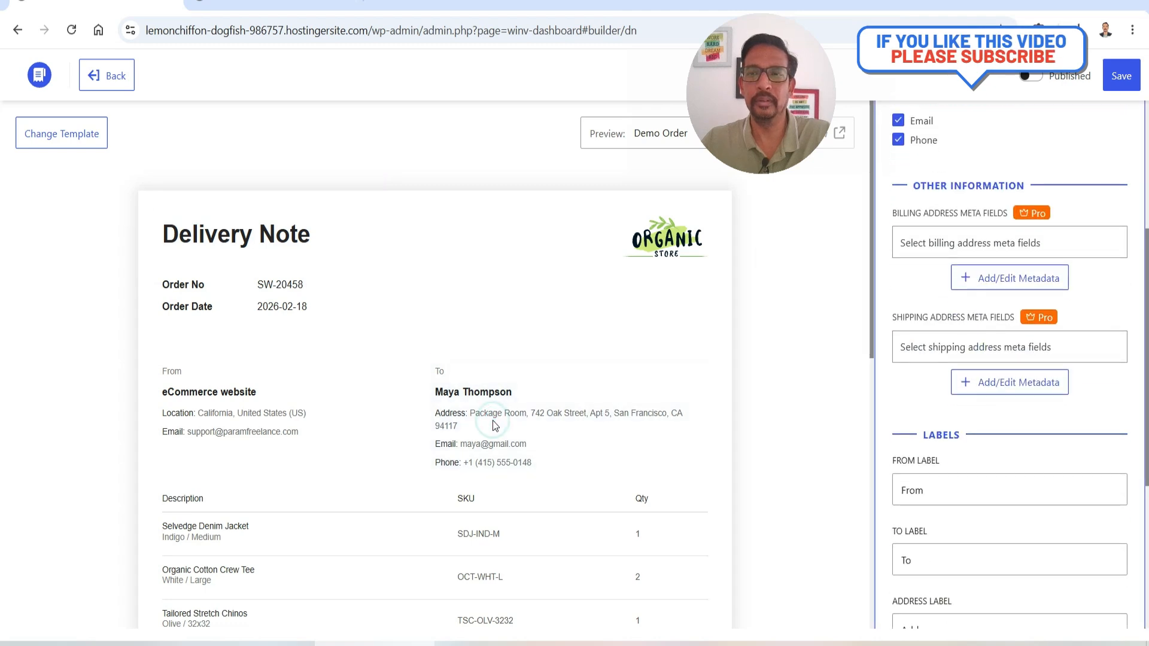
scroll(999, 372, "down", 4)
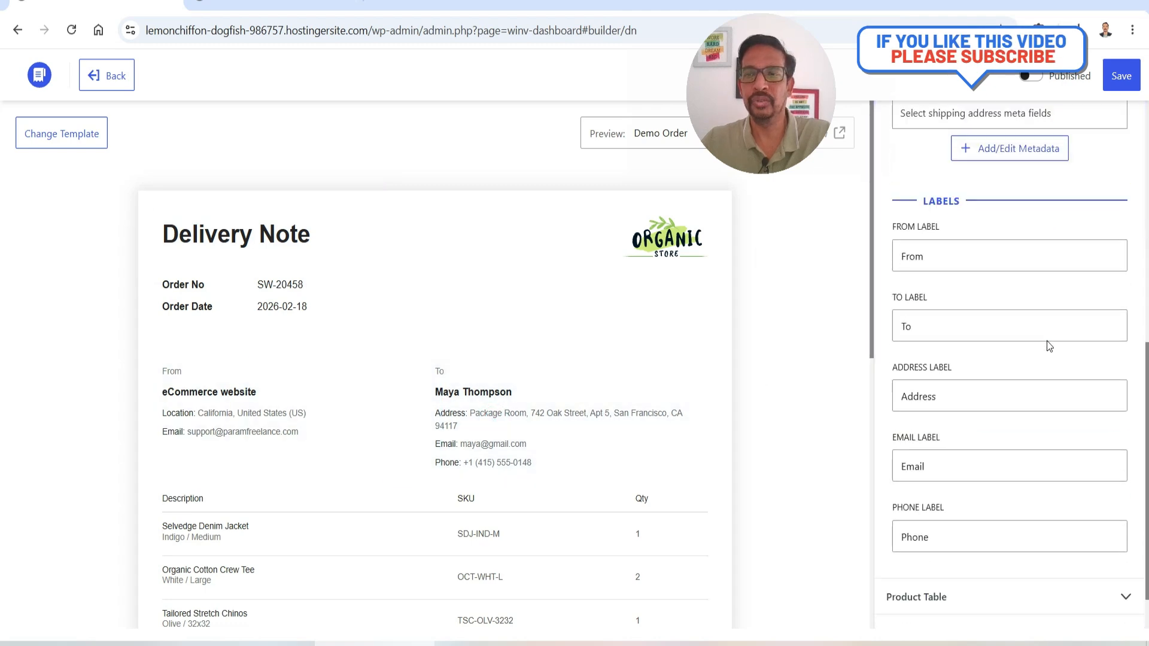
Step: Publish the delivery note template and save it
scroll(1032, 314, "up", 9)
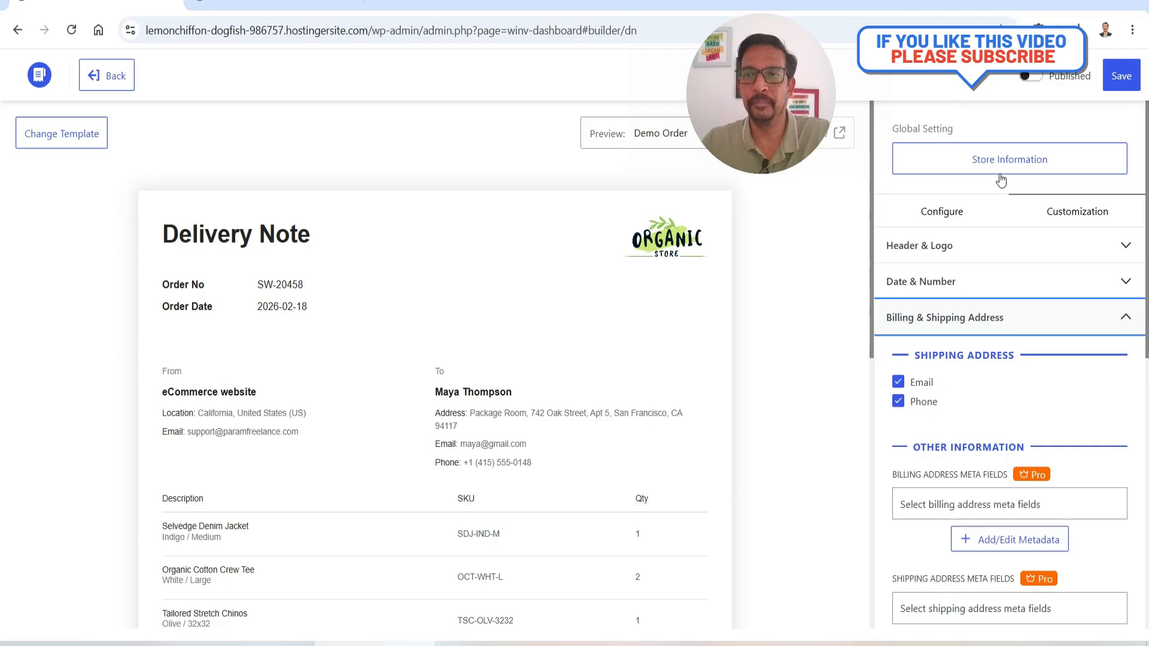
left_click(1032, 77)
left_click(1122, 76)
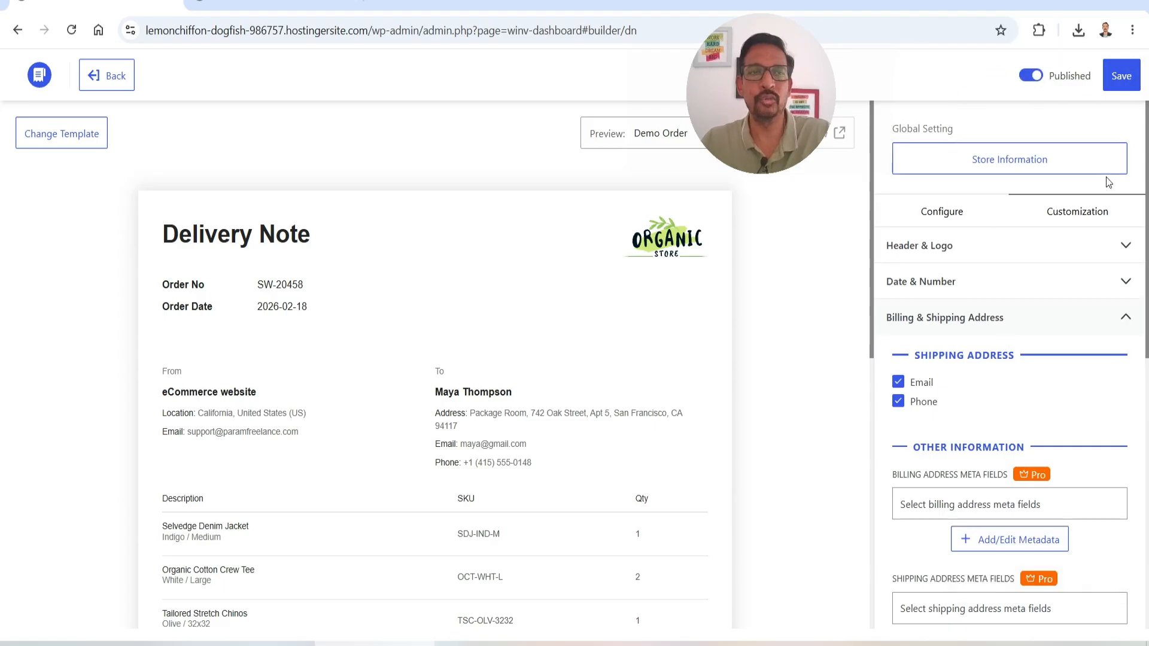
Step: Return to the document overview and go to the WordPress page for adding plugins
left_click(111, 76)
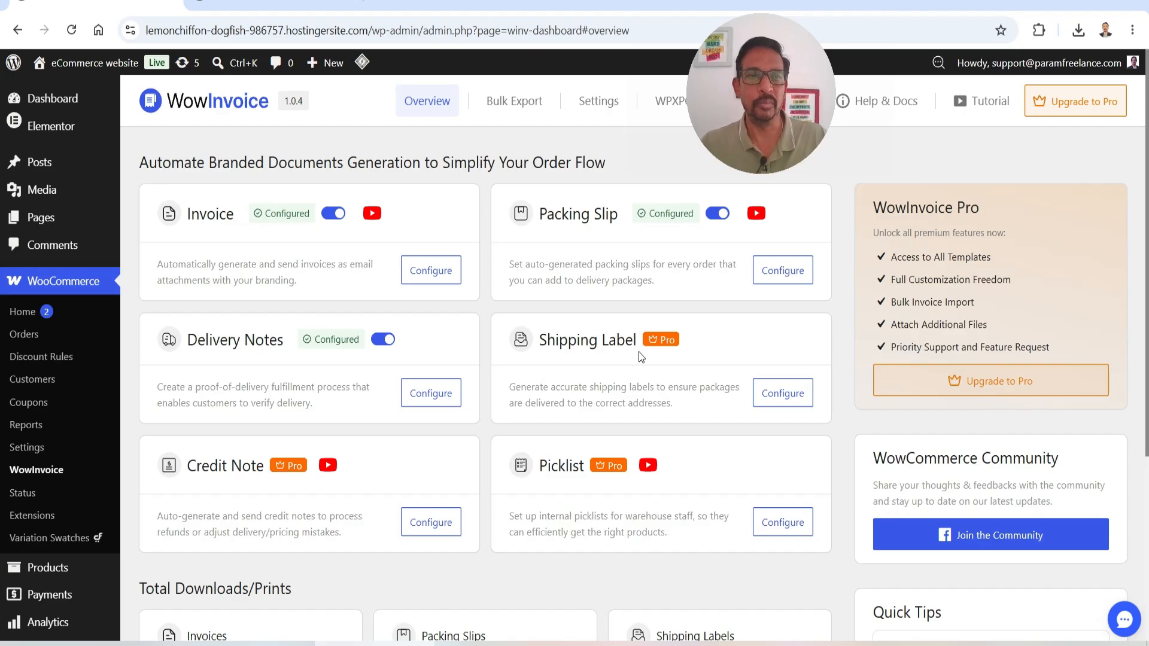
scroll(66, 478, "down", 4)
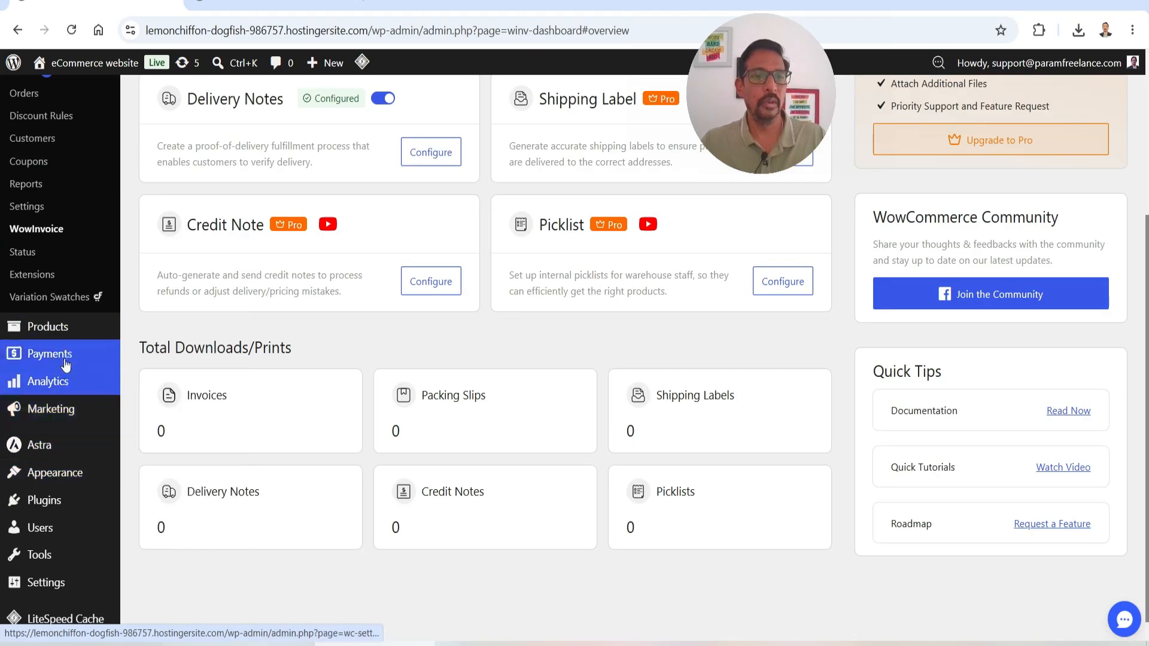
scroll(65, 419, "down", 1)
mouse_move(71, 474)
left_click(169, 493)
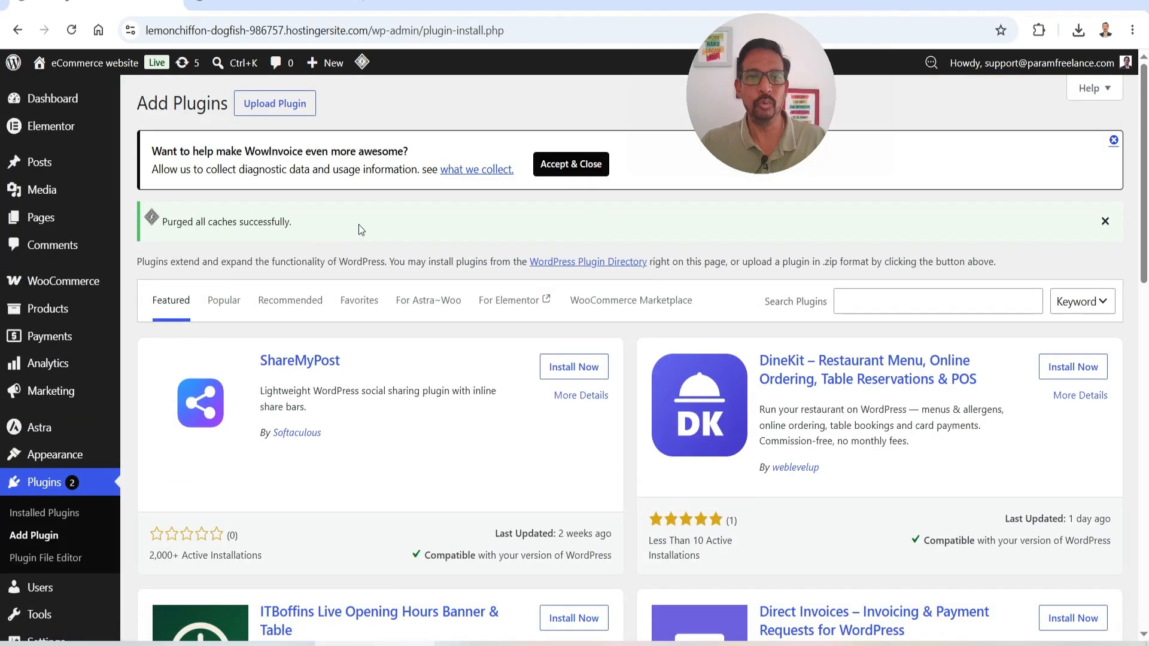
Step: Upload the plugin file wow-pdf-invoices-packing-slips-pro-v104.zip, install it and activate it
left_click(291, 108)
left_click(536, 381)
double_click(420, 262)
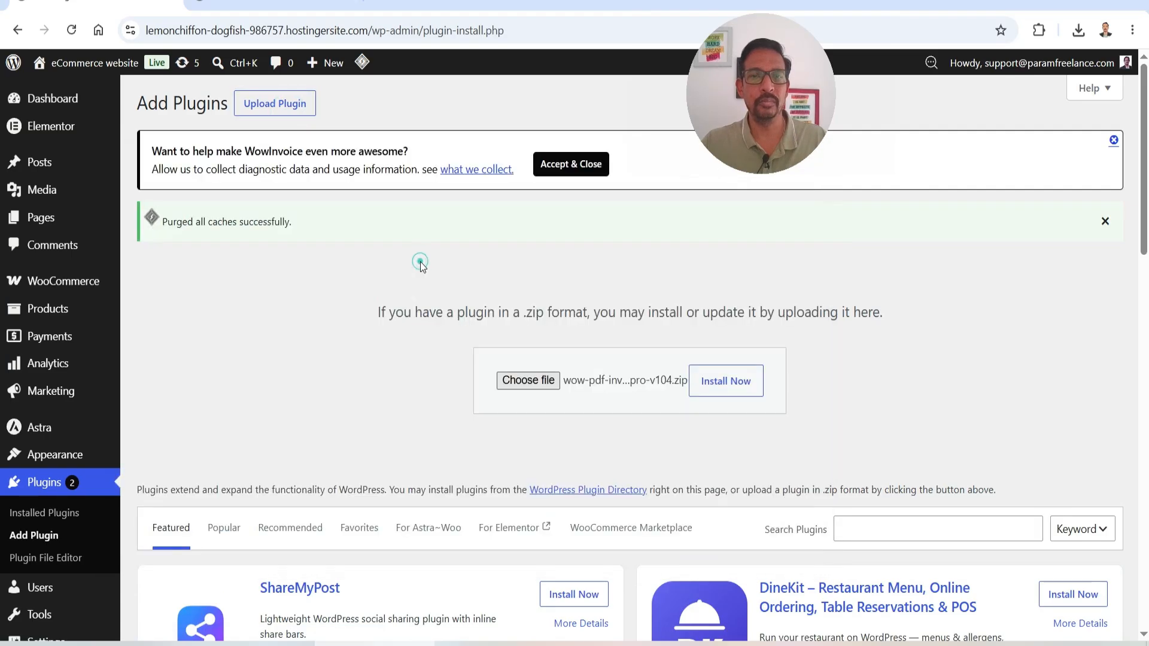
left_click(741, 388)
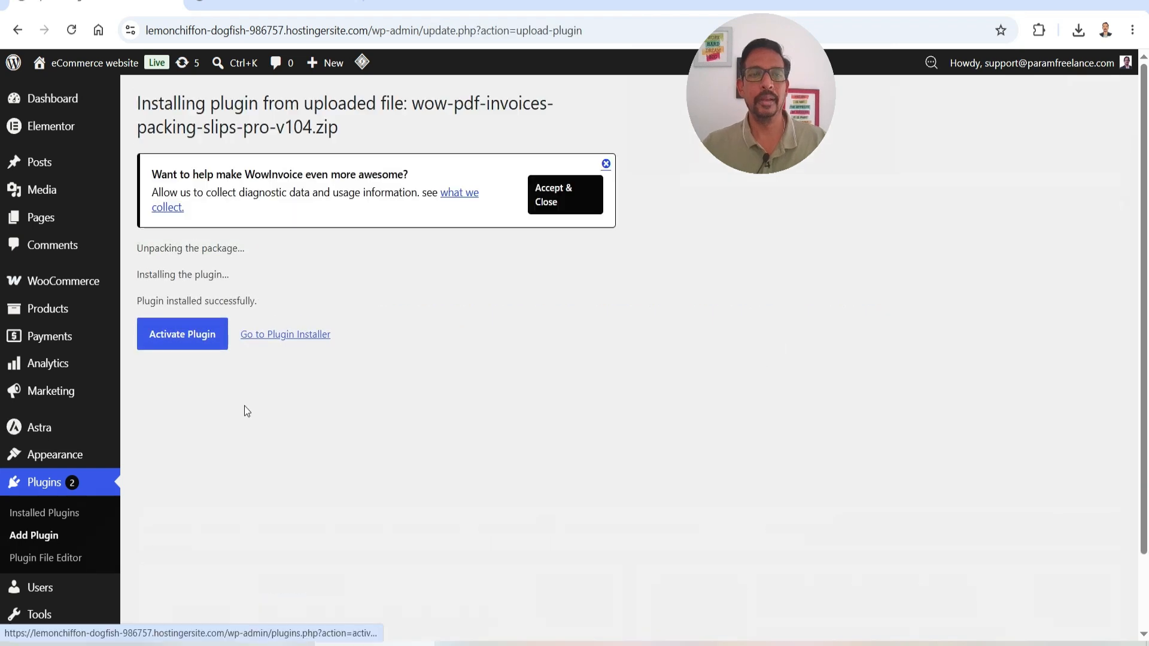
left_click(183, 335)
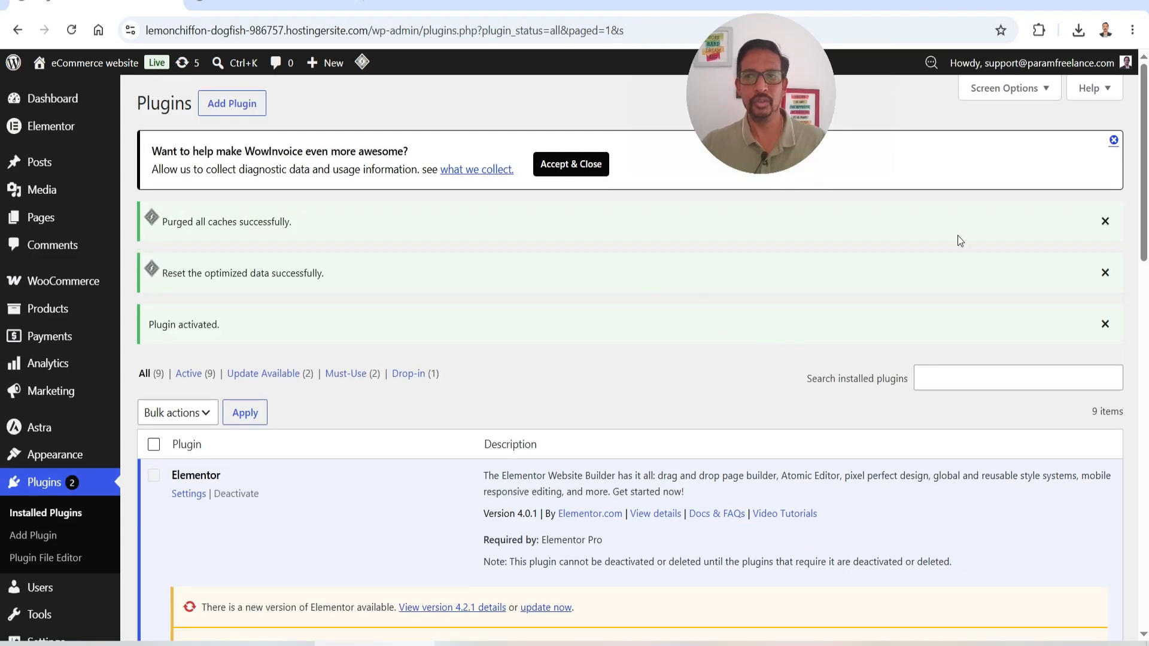
Step: Dismiss the diagnostic data notice and open the license page of WowInvoice
left_click(1114, 142)
mouse_move(54, 280)
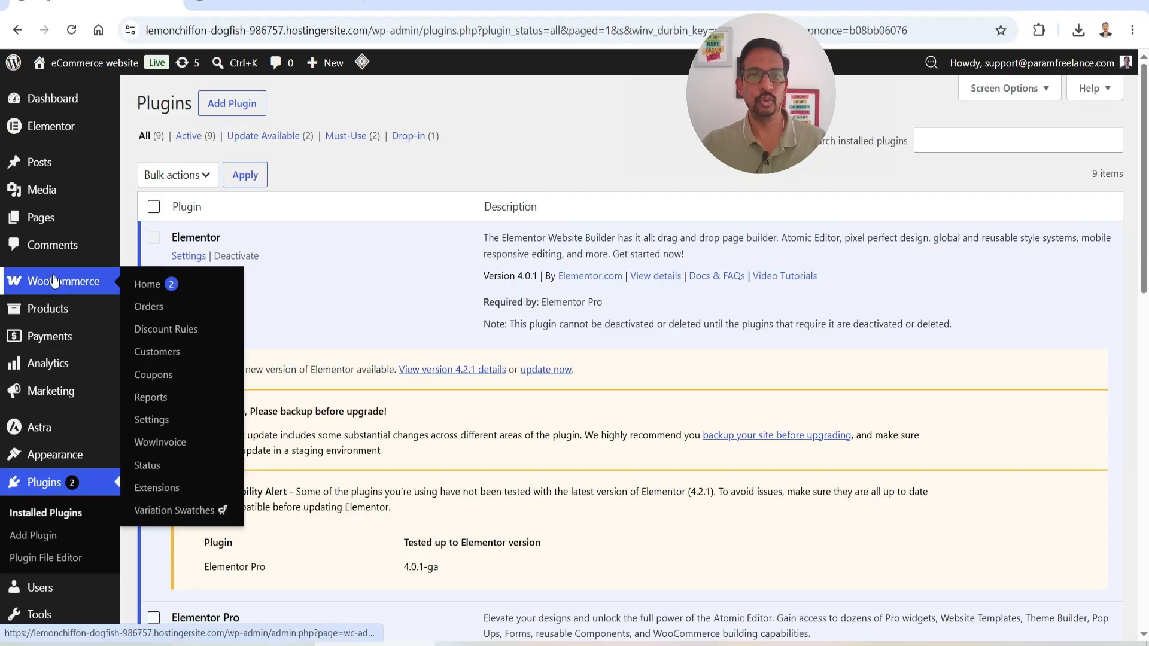
left_click(162, 441)
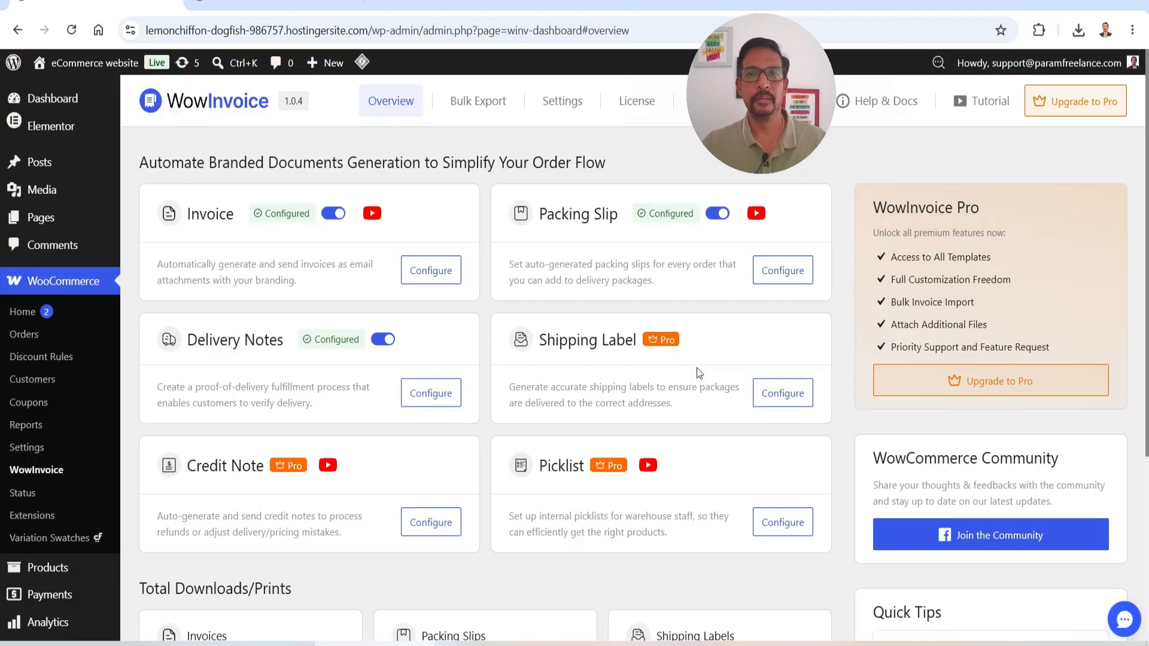
left_click(622, 111)
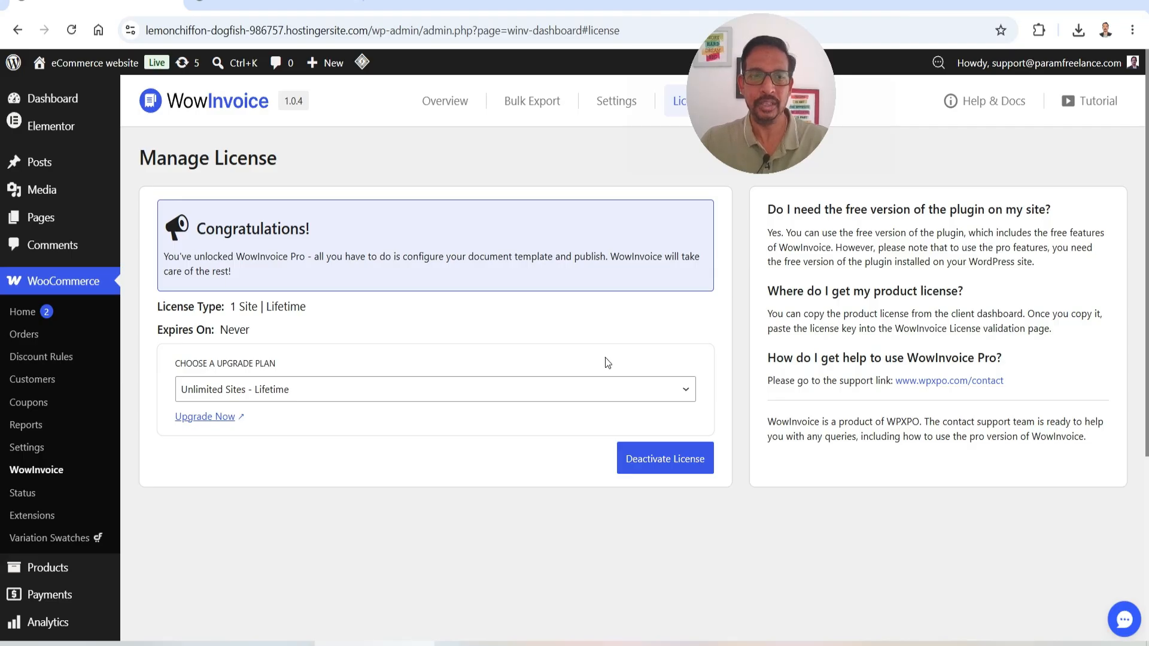
Step: Return to the document overview and open the Shipping Label configuration
left_click(437, 118)
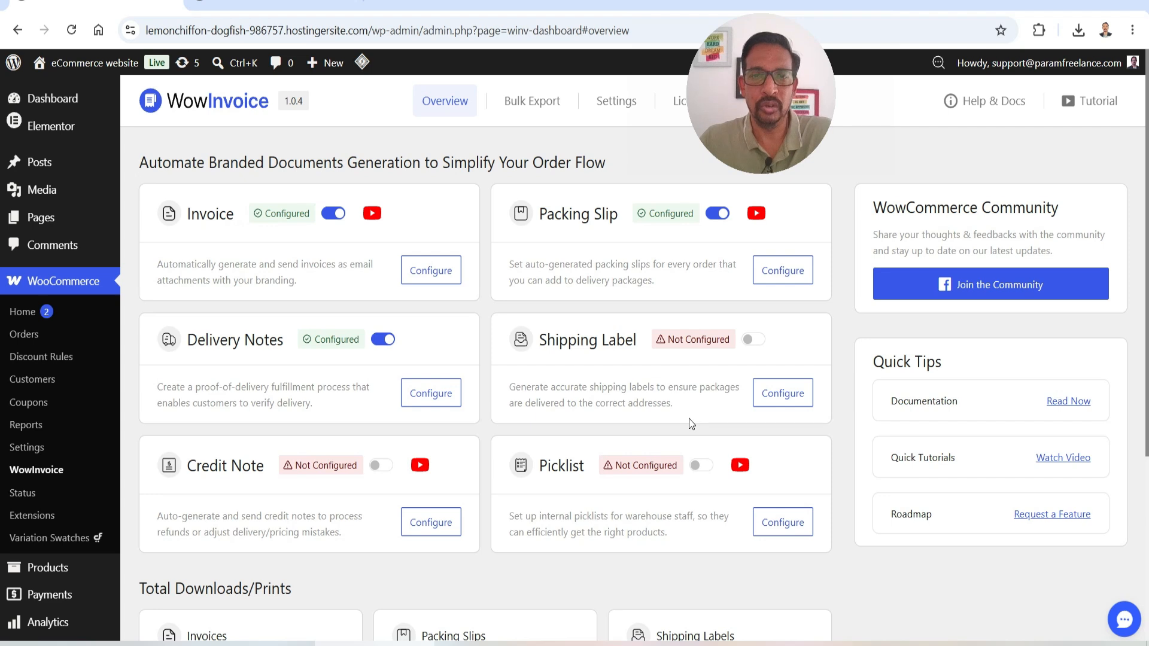
left_click(783, 393)
Step: Apply the template with the green order details block to the shipping label and open its handling icon settings
left_click(53, 142)
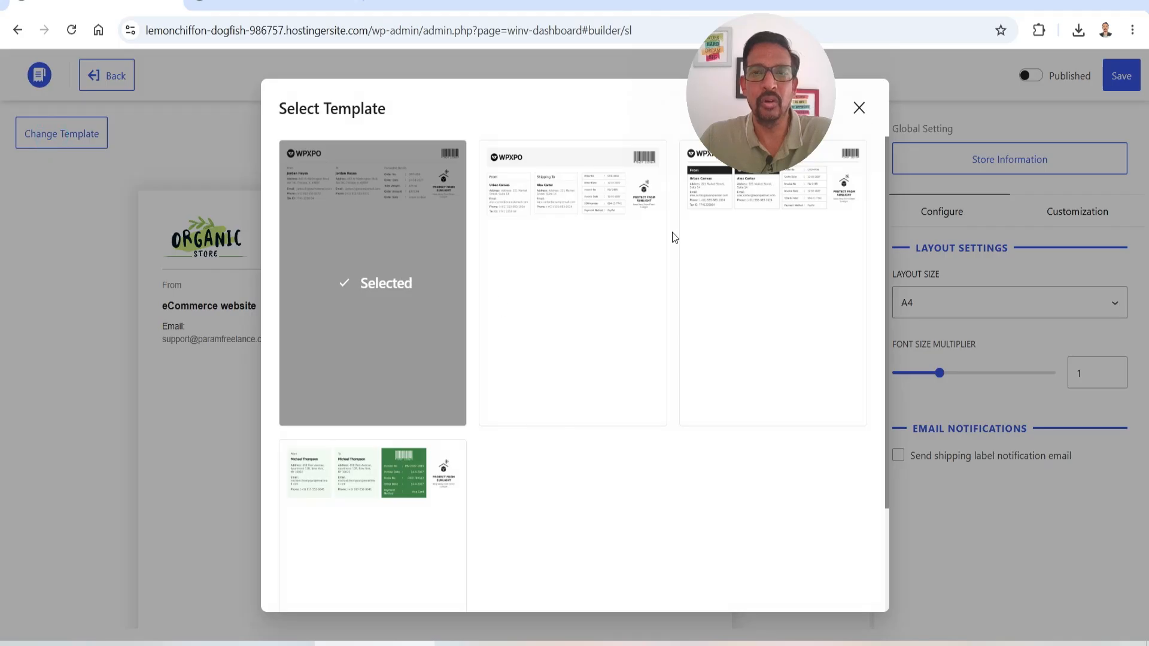
left_click(386, 489)
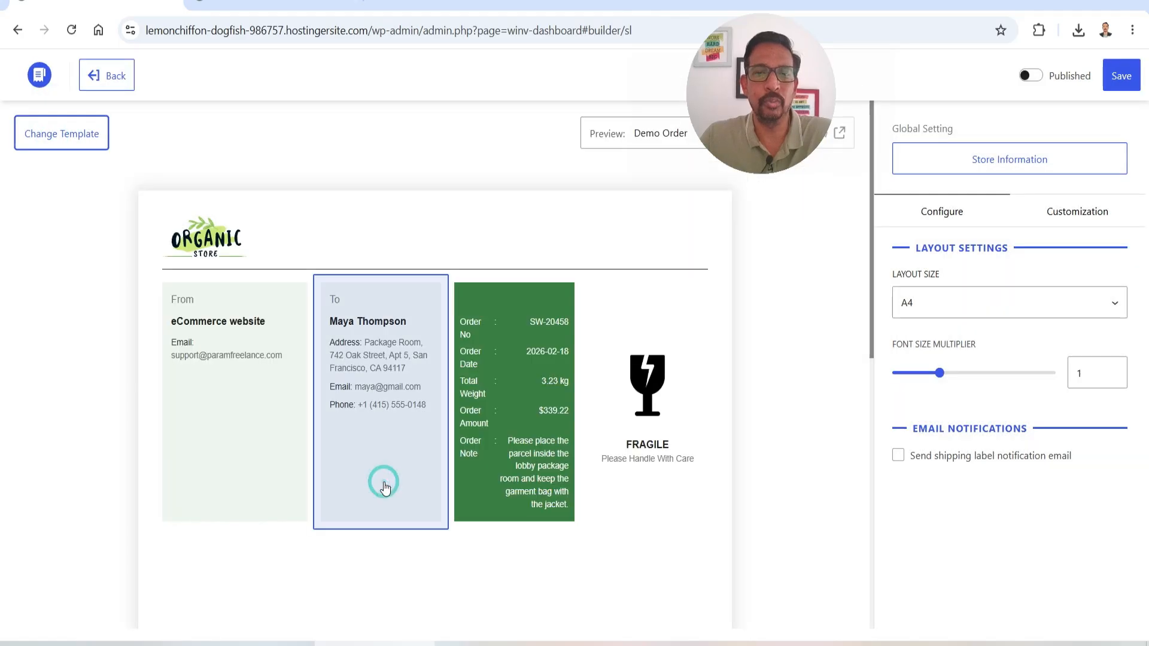
left_click(666, 513)
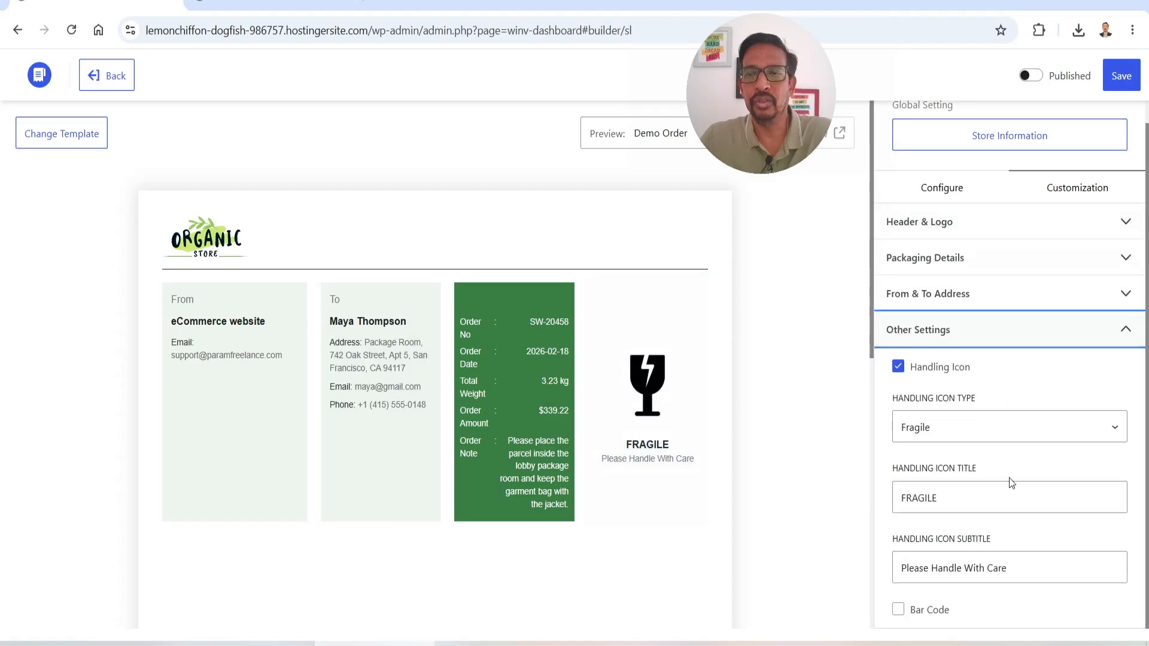
Step: Examine the settings behind the shipping label's From, To and order details blocks
left_click(216, 360)
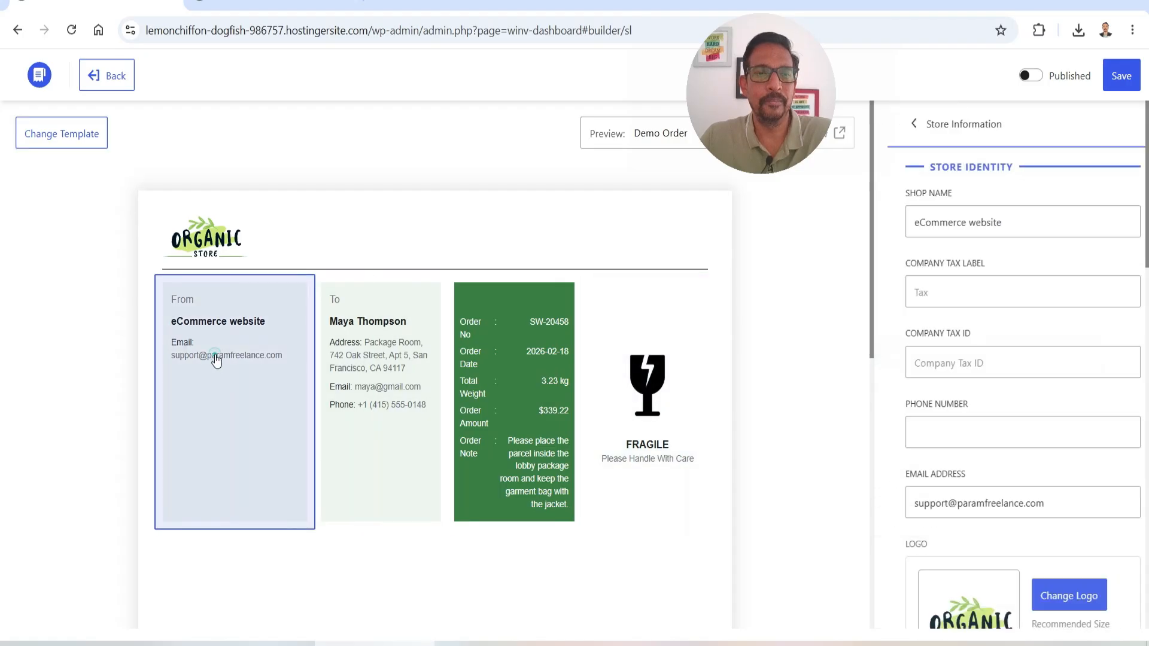
left_click(387, 383)
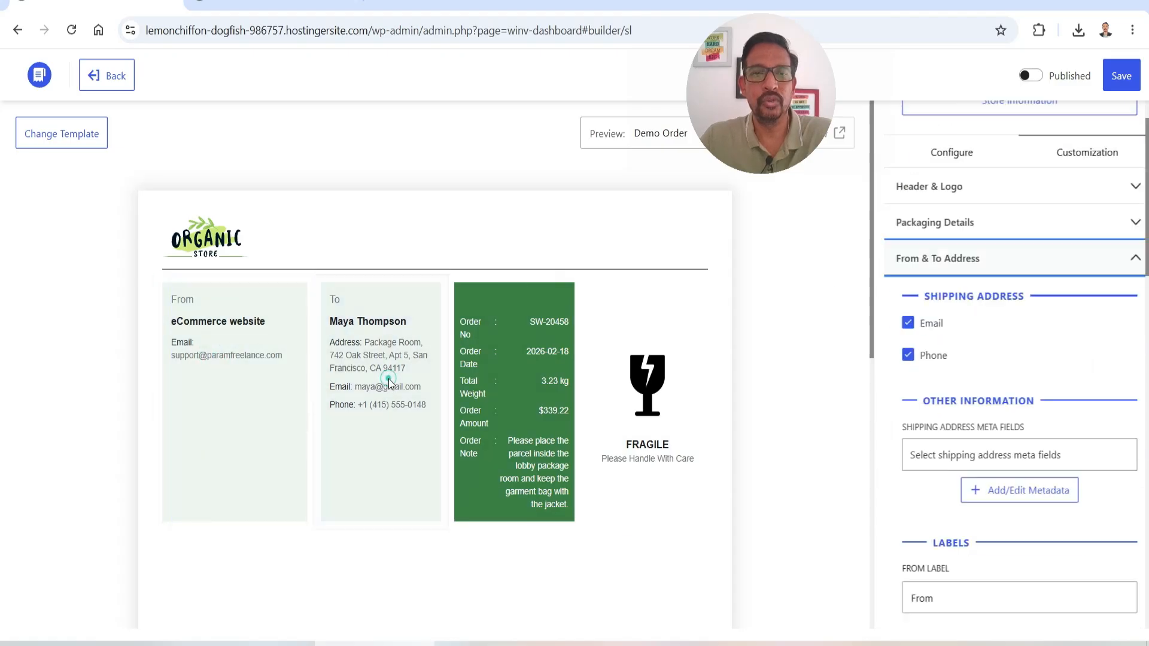
left_click(494, 351)
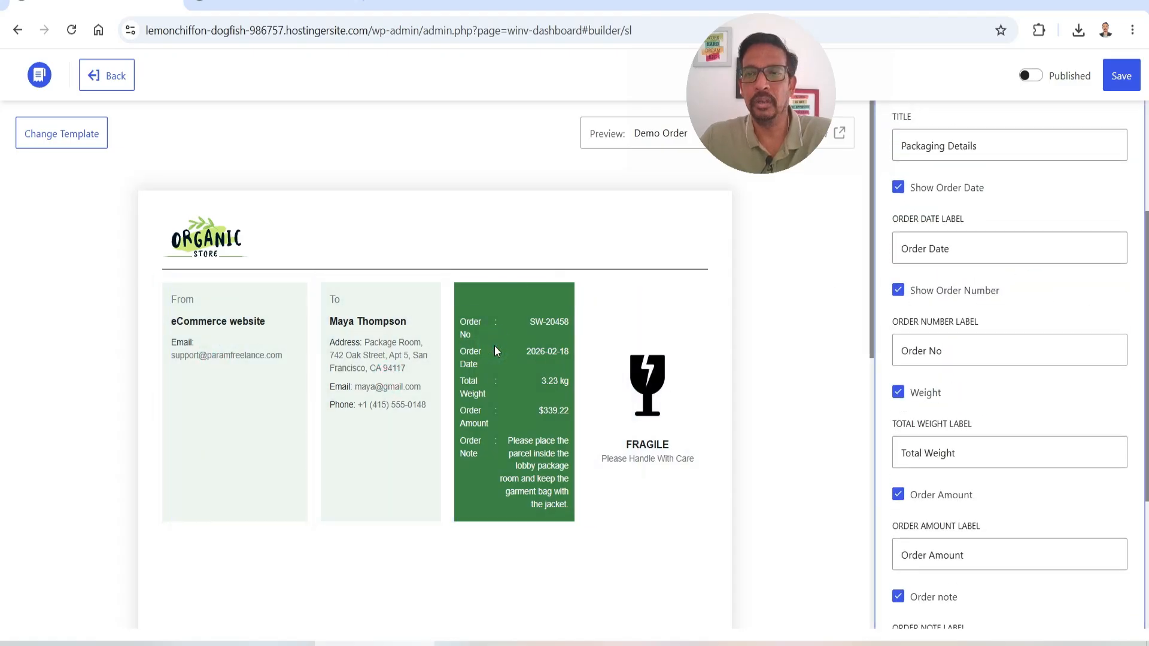
scroll(1031, 311, "down", 4)
scroll(1046, 334, "up", 7)
Step: Publish and save the shipping label template and return to the document overview
left_click(1034, 76)
left_click(1124, 79)
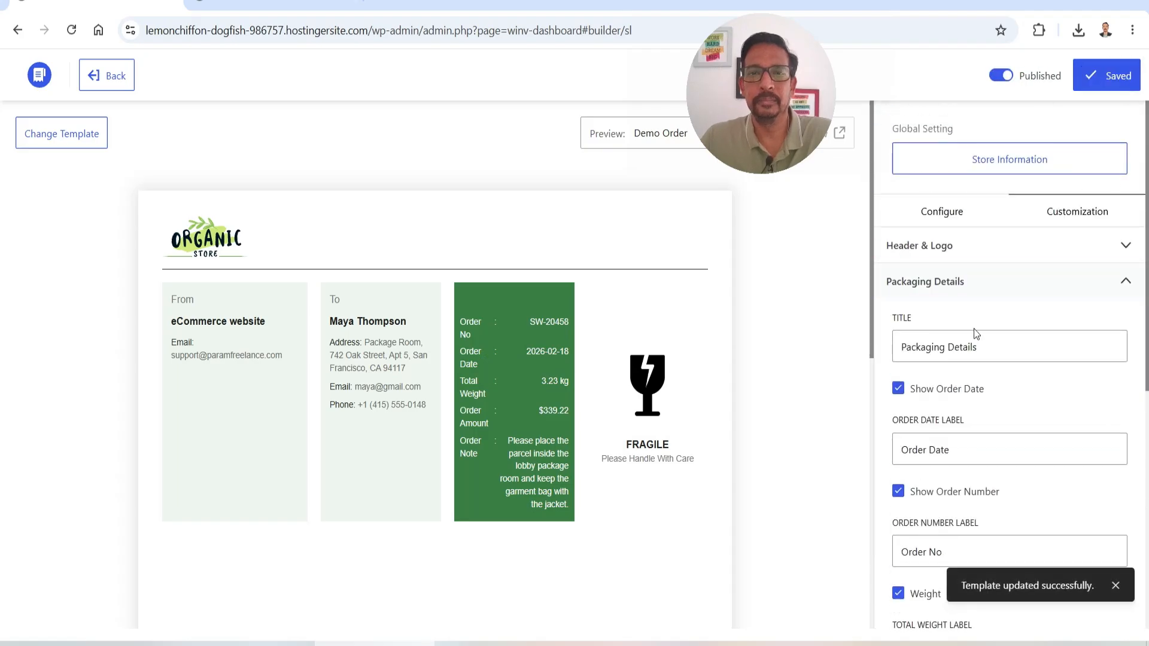
left_click(117, 67)
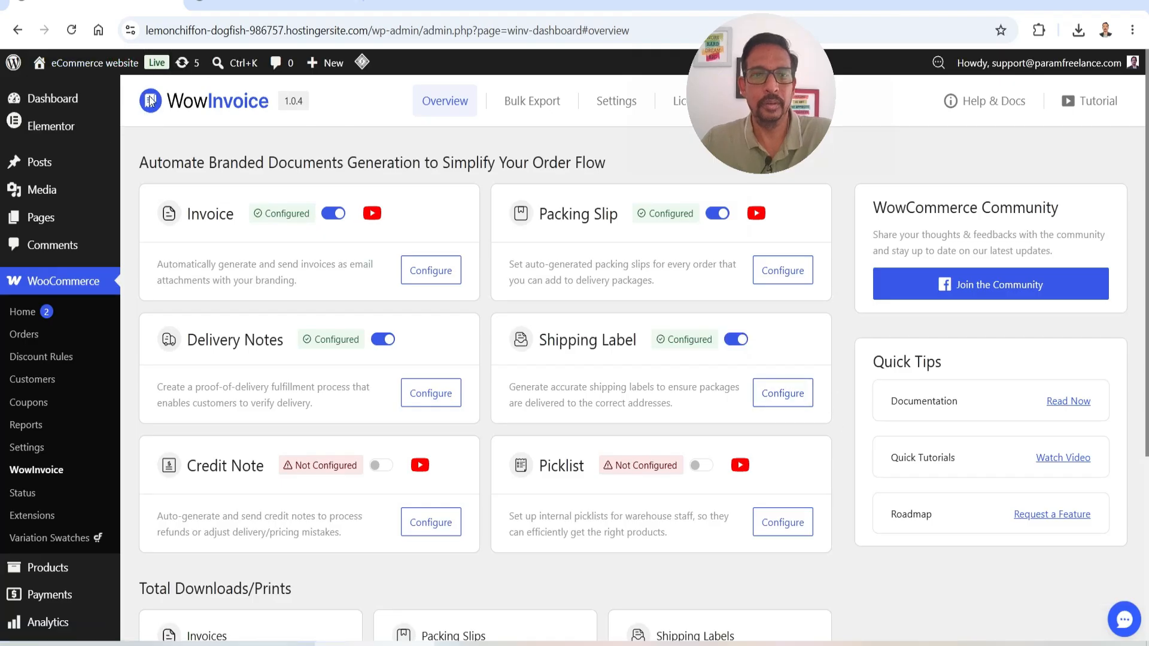
Step: Open the Invoice configuration and apply the template with the green header block and green table header
left_click(437, 271)
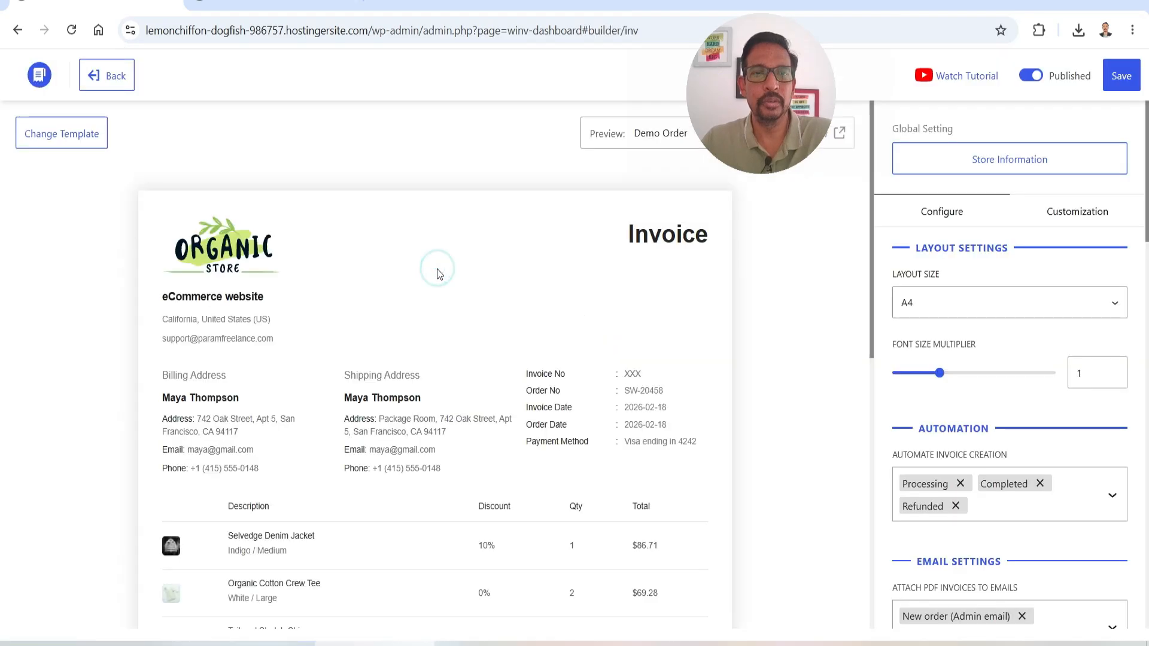
left_click(40, 135)
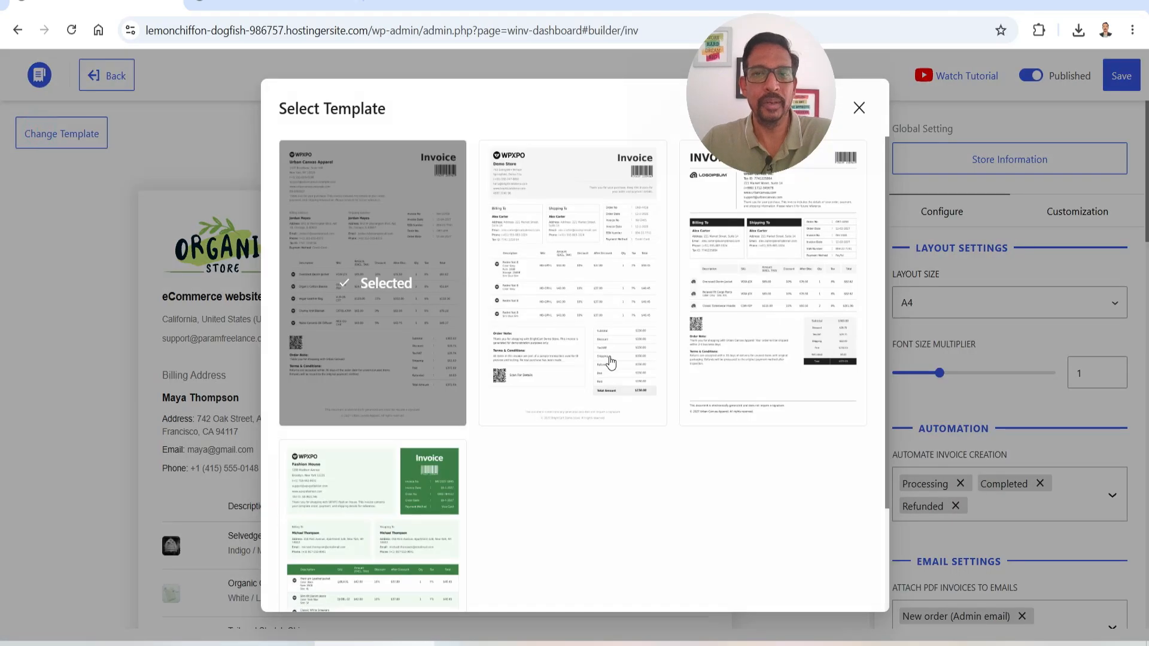
left_click(363, 530)
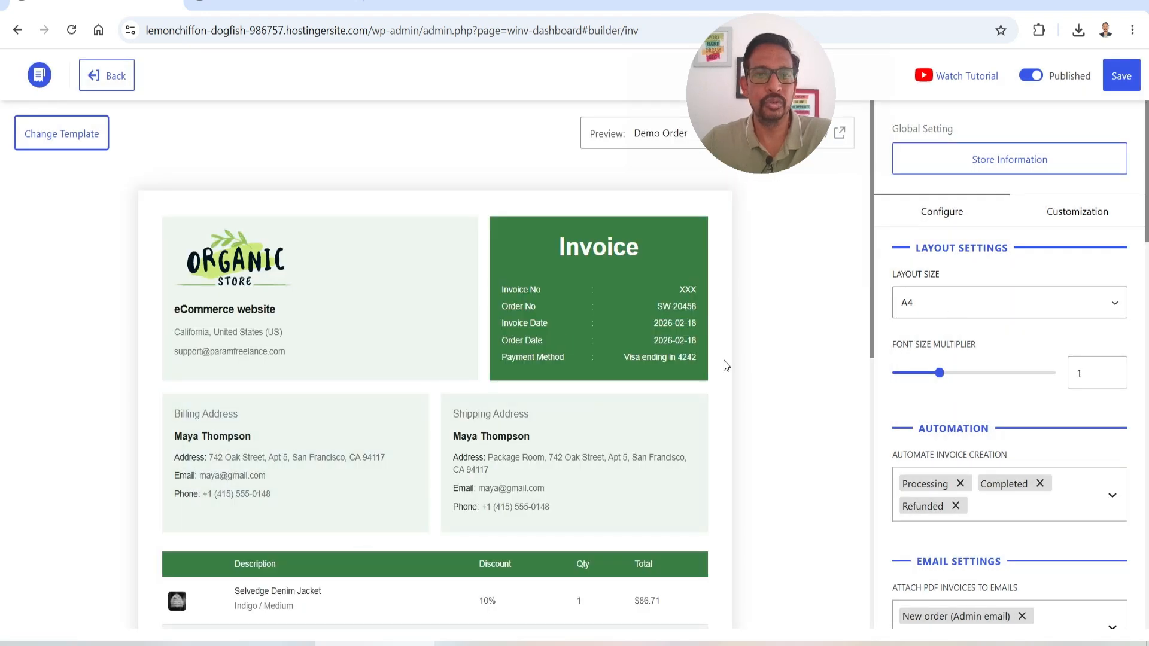
scroll(769, 363, "down", 7)
scroll(766, 363, "up", 7)
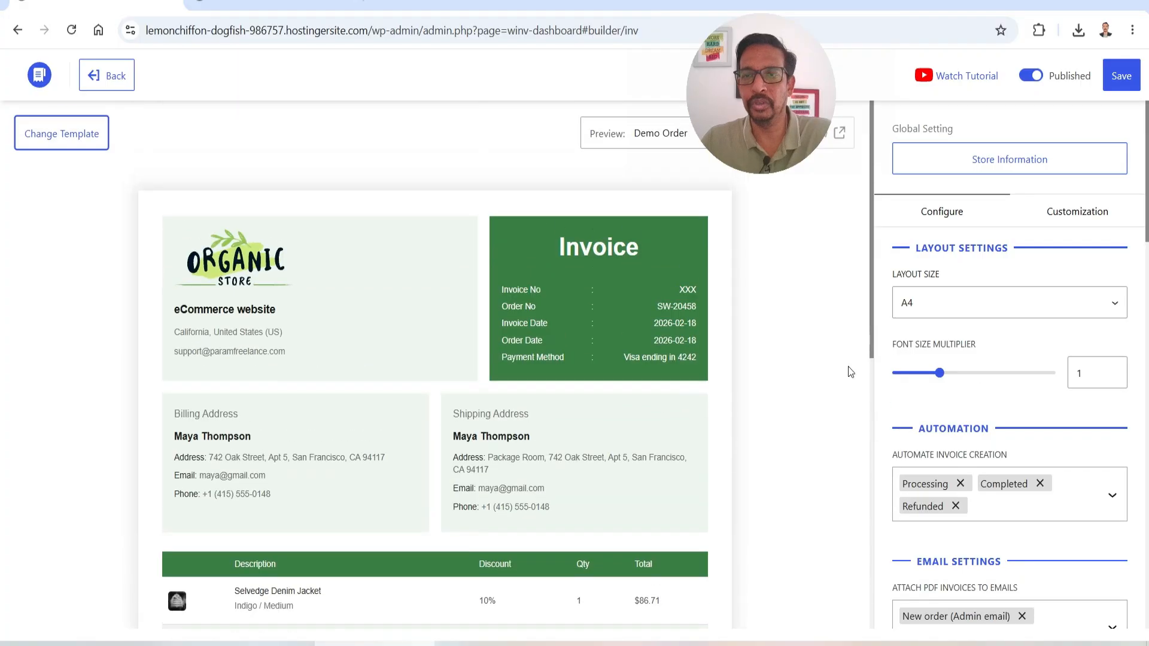
Step: Enable Show Customer VAT/Tax Number and Generate invoices for old orders in the invoice configuration
scroll(1028, 328, "down", 10)
scroll(1029, 329, "down", 8)
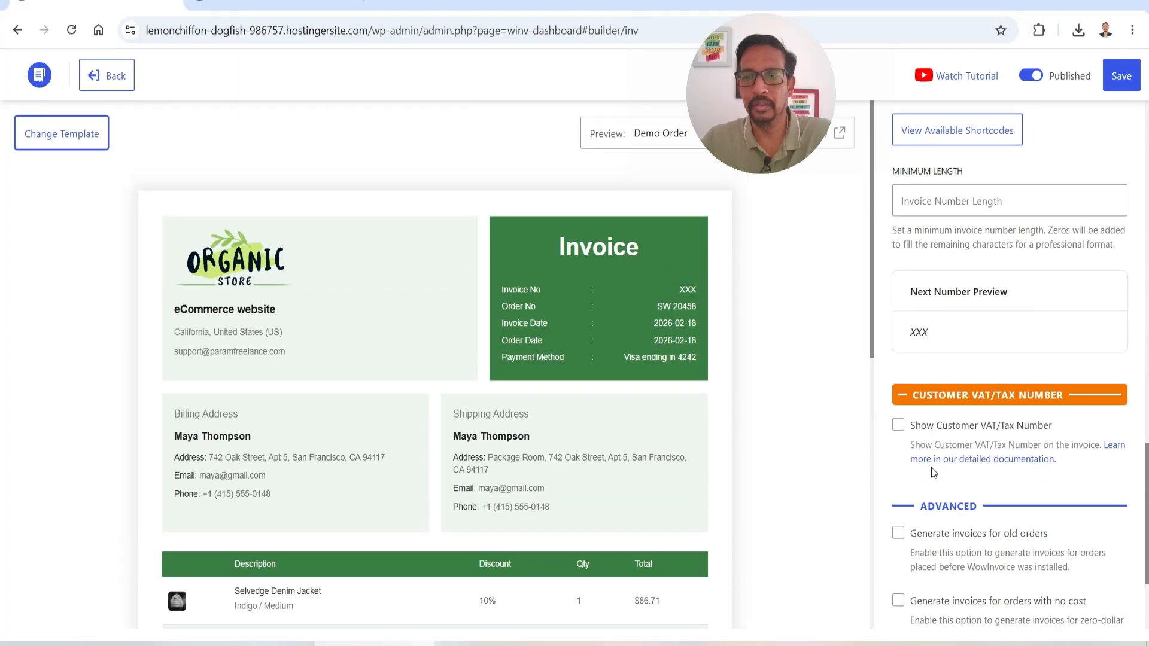
scroll(1035, 329, "down", 2)
scroll(988, 282, "up", 2)
scroll(934, 284, "down", 3)
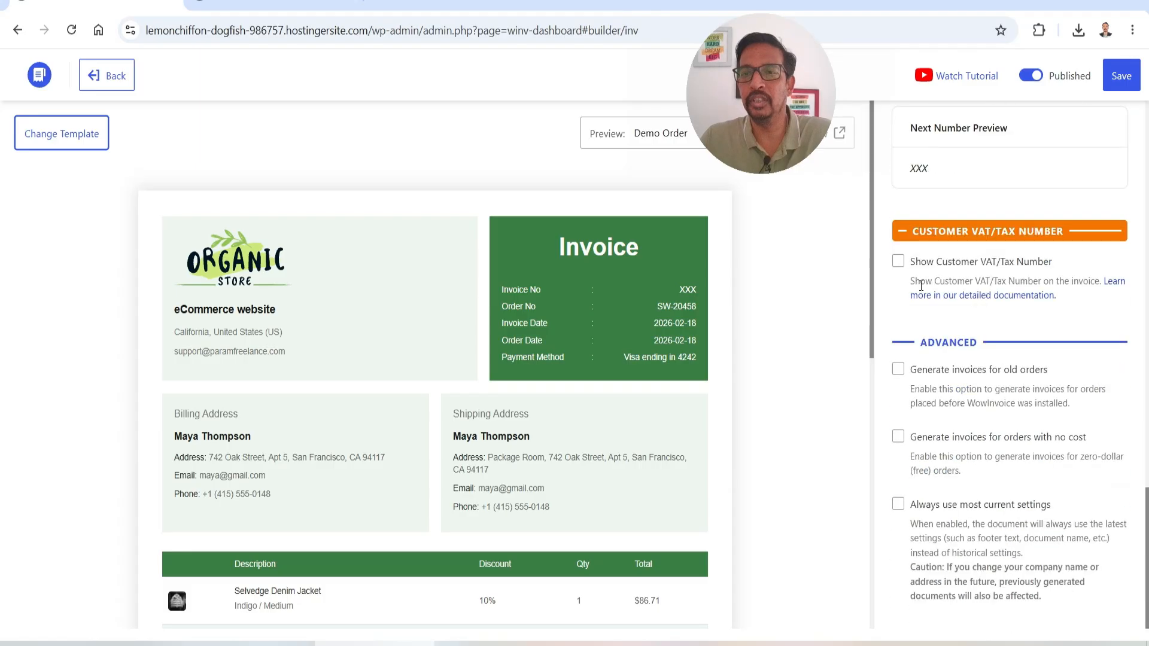
left_click(898, 261)
scroll(1067, 294, "down", 3)
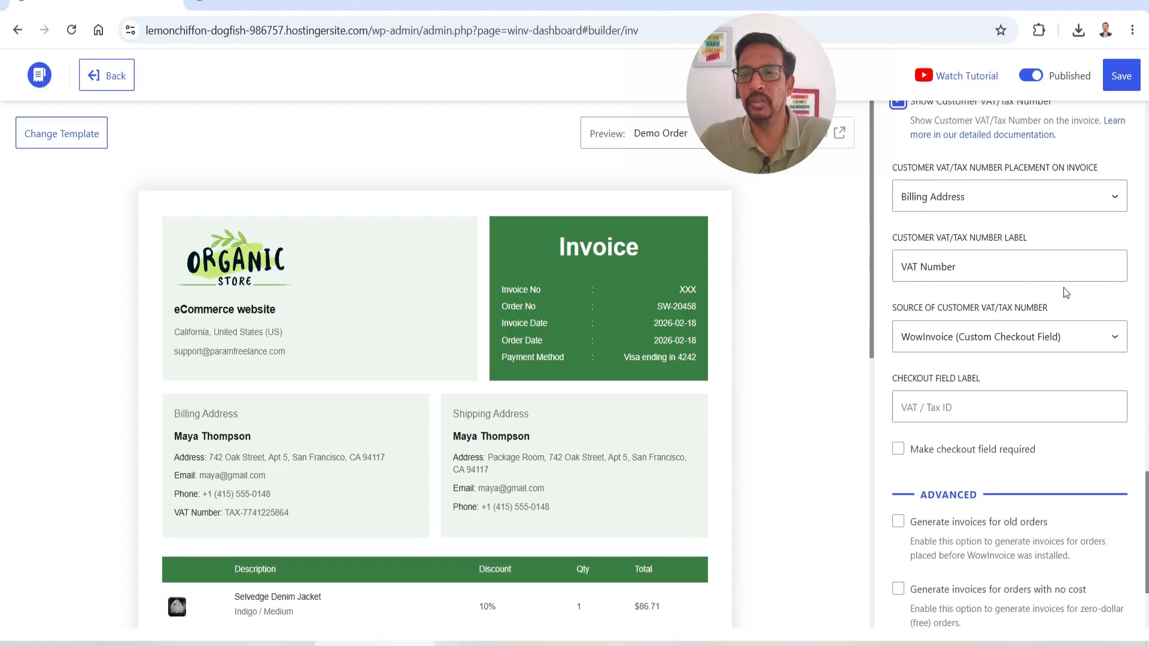
scroll(1066, 293, "down", 3)
left_click(897, 369)
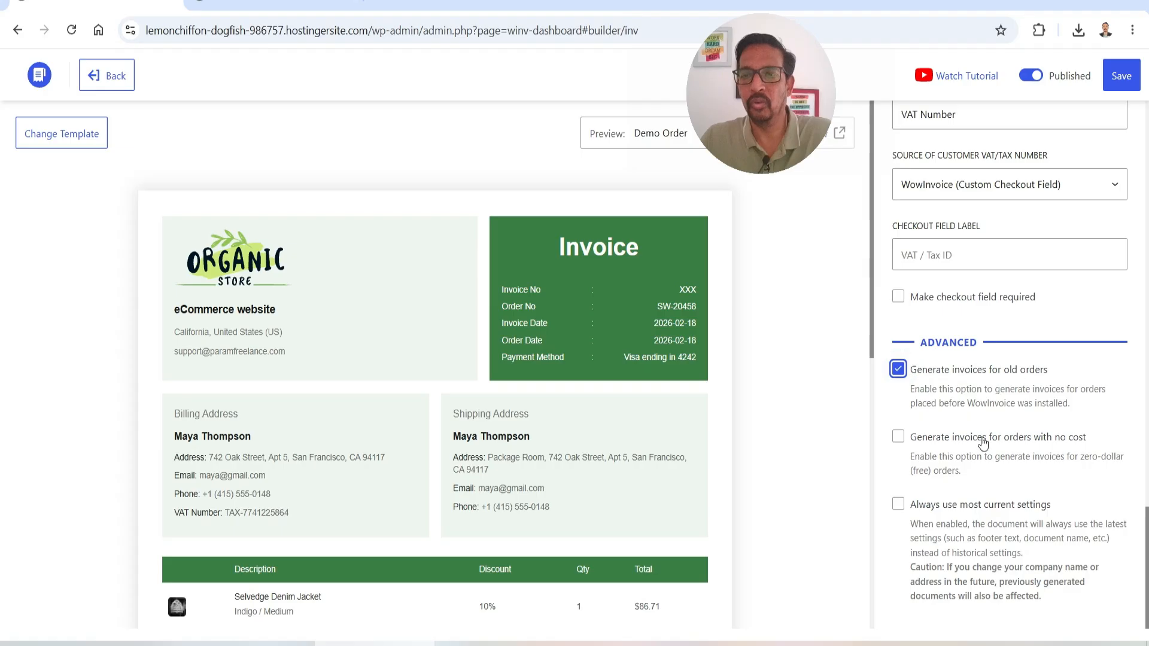
Step: Enable the Bar Code and the Order QR code in the invoice's other customization settings
scroll(987, 395, "up", 10)
scroll(1054, 267, "up", 5)
left_click(1078, 215)
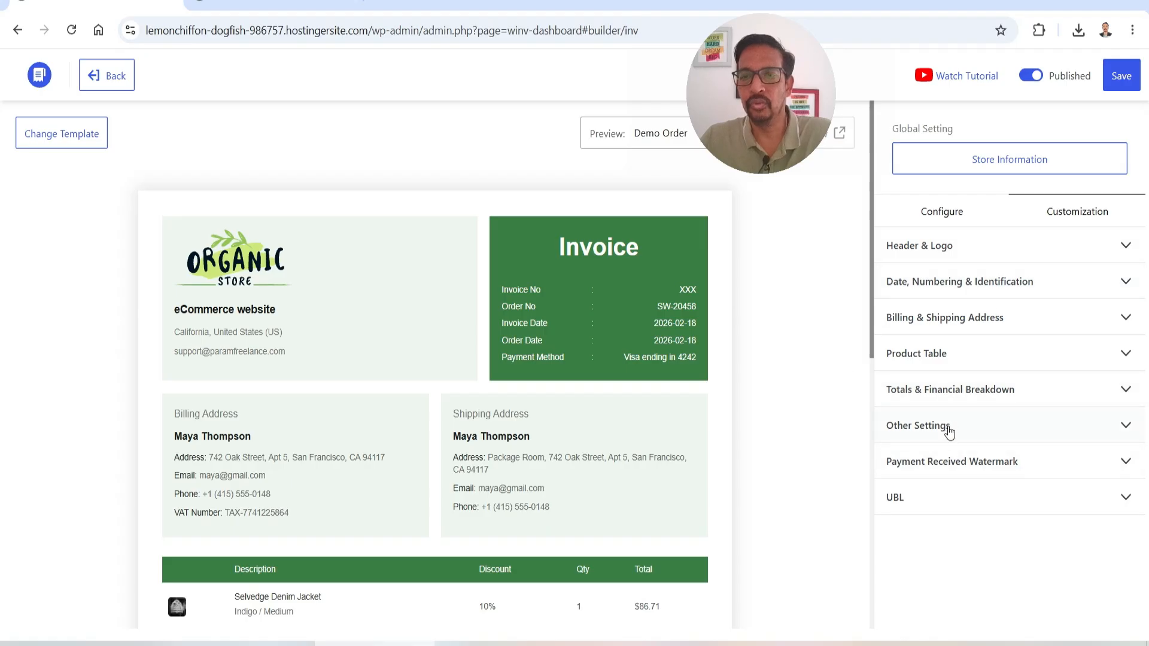
left_click(904, 423)
scroll(1028, 321, "down", 2)
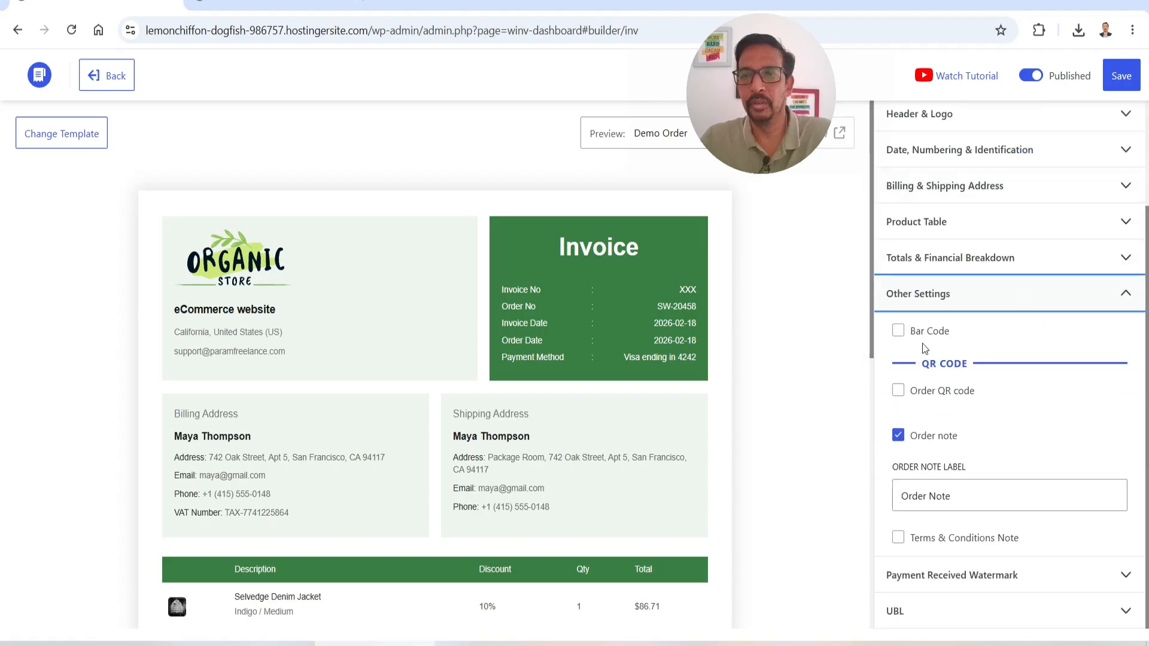
left_click(898, 330)
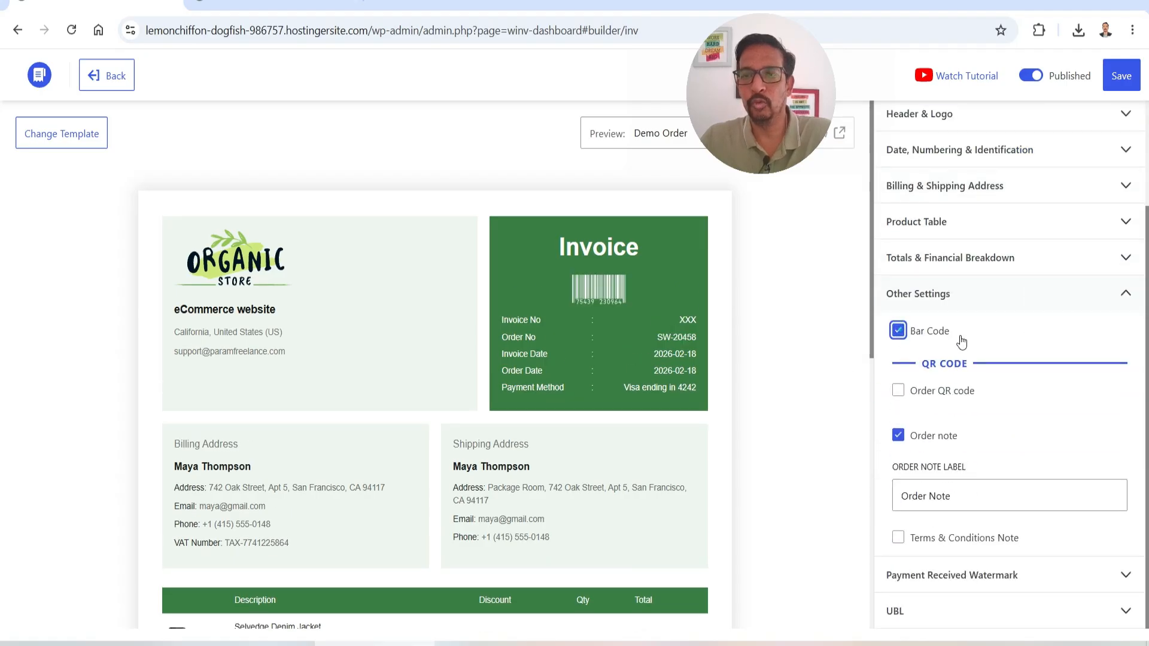
left_click(899, 392)
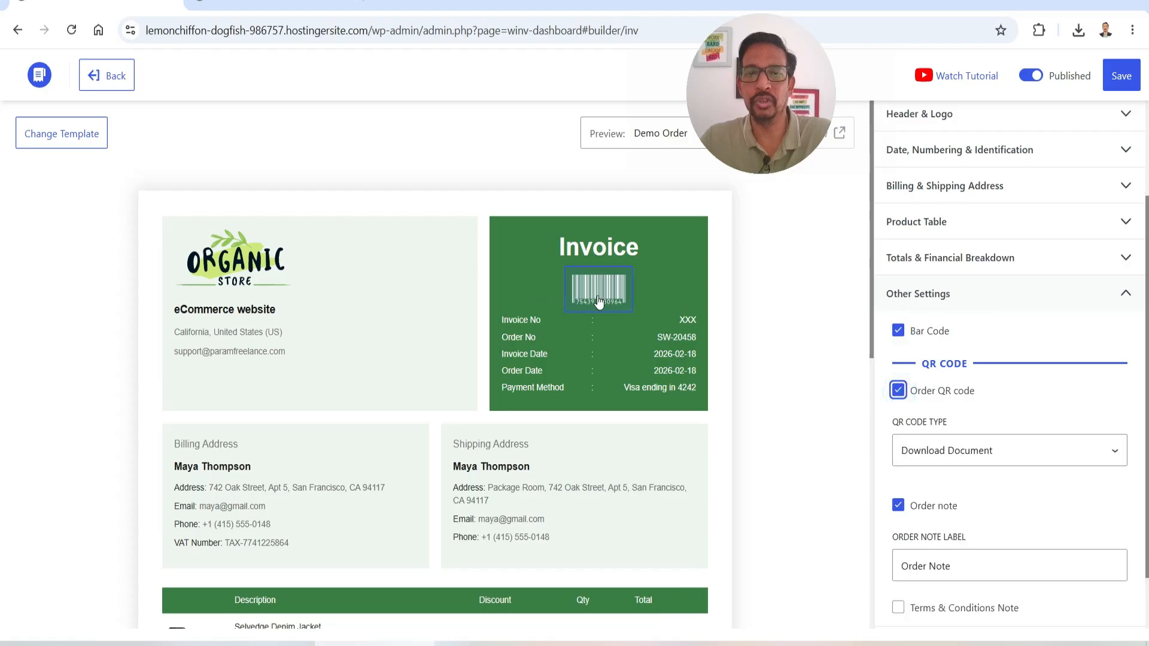
scroll(419, 335, "down", 8)
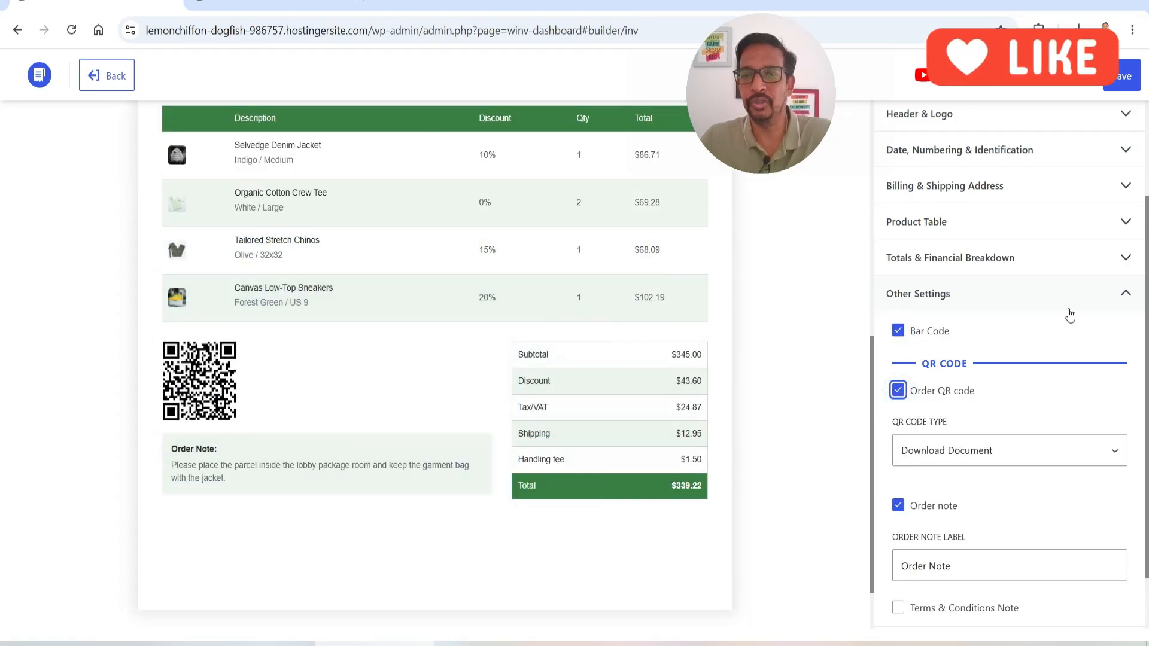
scroll(1070, 315, "down", 1)
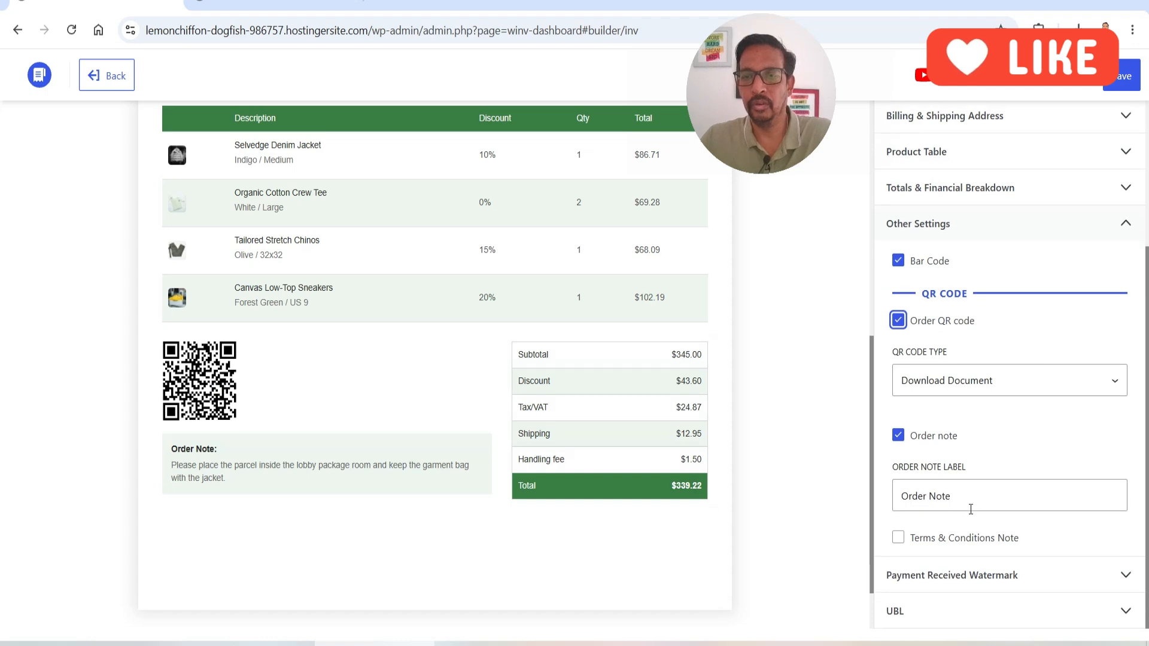
Step: Turn the Terms & Conditions Note on the invoice on and off again
left_click(898, 537)
scroll(1058, 383, "down", 3)
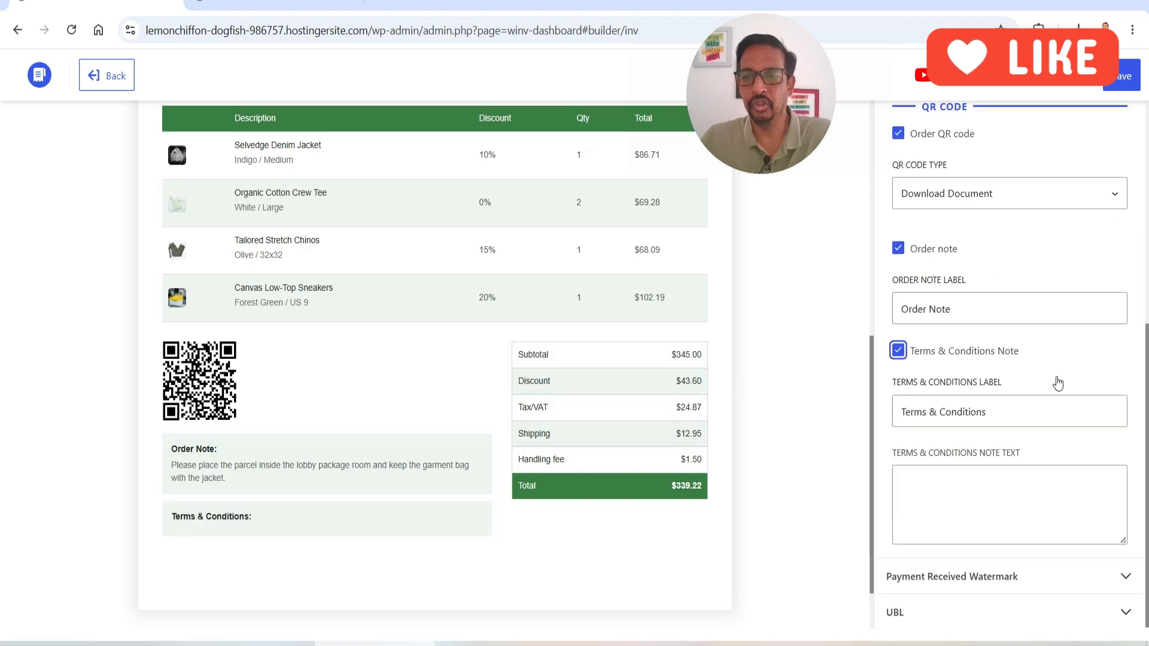
left_click(898, 350)
Step: Enable the Payment Received watermark on the invoice and set its opacity to 19
left_click(969, 576)
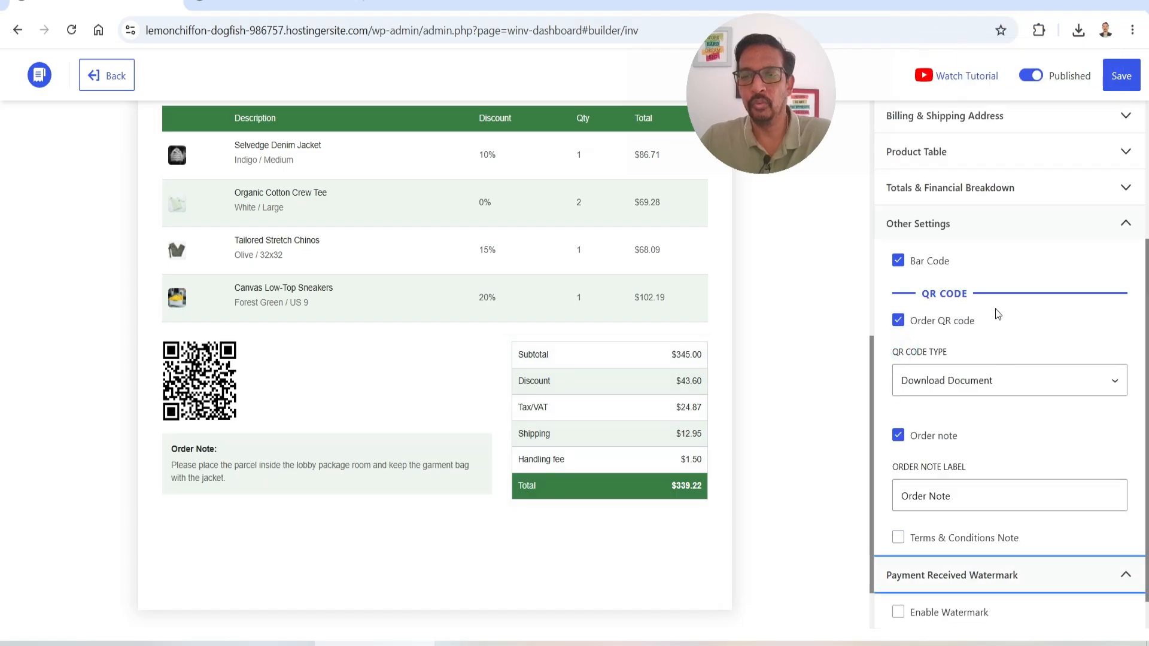
scroll(998, 319, "down", 1)
left_click(896, 573)
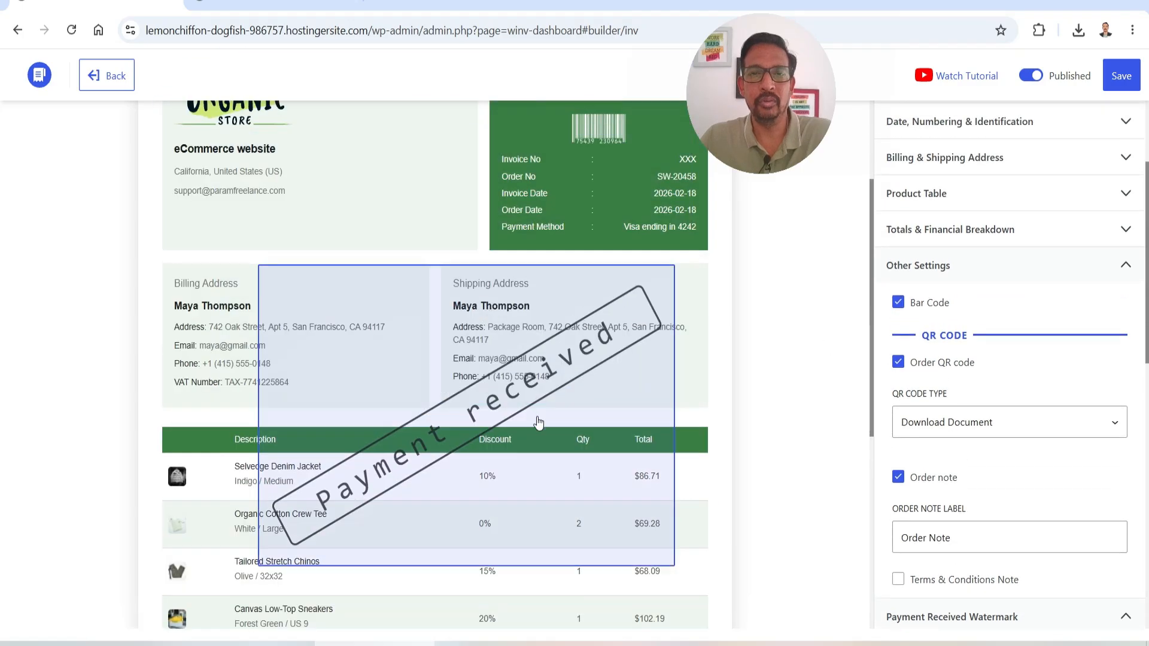
scroll(1072, 338, "down", 5)
scroll(1074, 353, "down", 3)
left_click_drag(1007, 444, 926, 451)
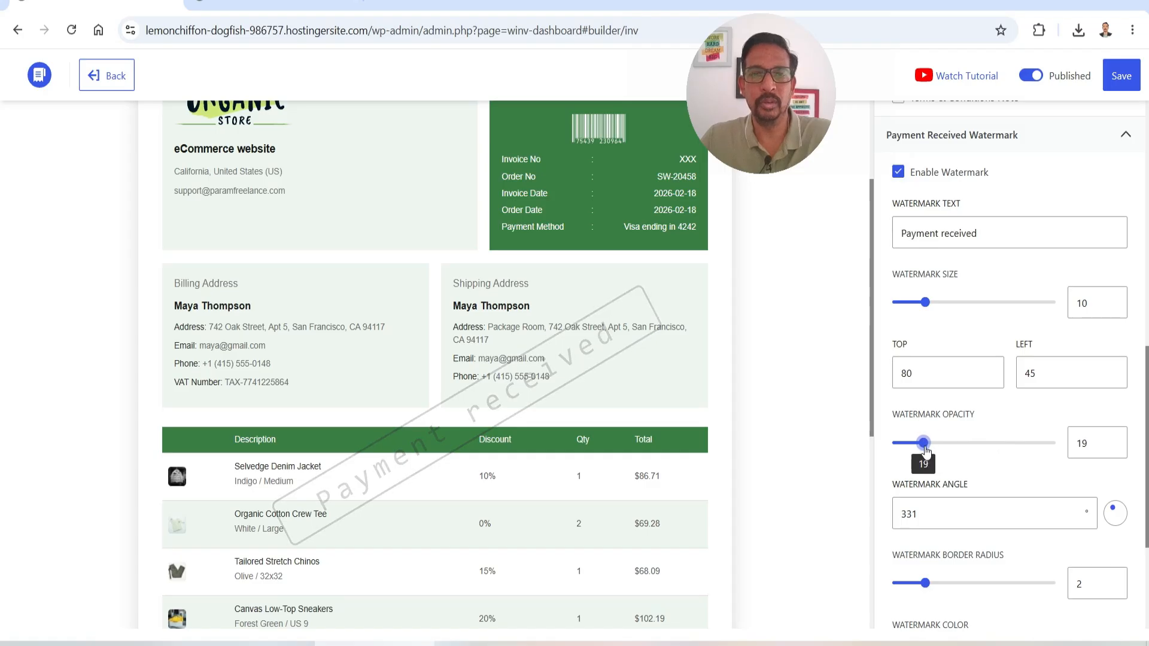
Step: Color the watermark red (#CF1111), set its border radius to 4 and its opacity to 39
scroll(988, 407, "down", 3)
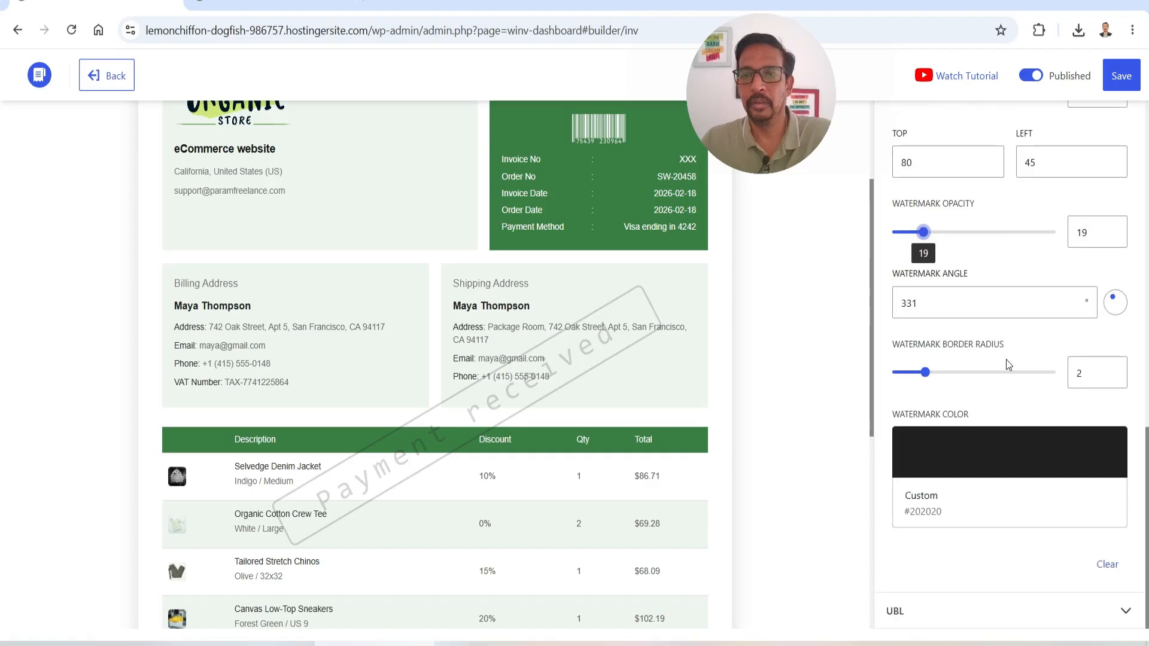
left_click(982, 465)
mouse_move(996, 245)
left_mouse_down()
mouse_move(1046, 192)
mouse_move(1063, 126)
left_mouse_up()
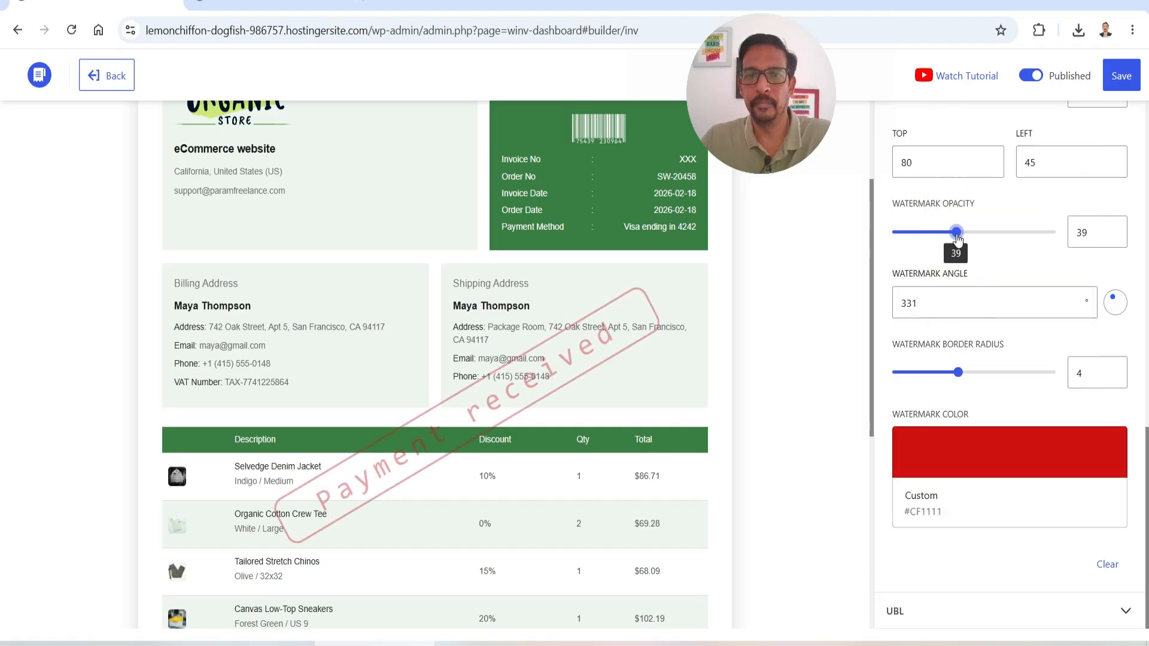
Step: Change the invoice's brand color in the Header & Logo settings to a darker green, #086115
scroll(988, 377, "up", 15)
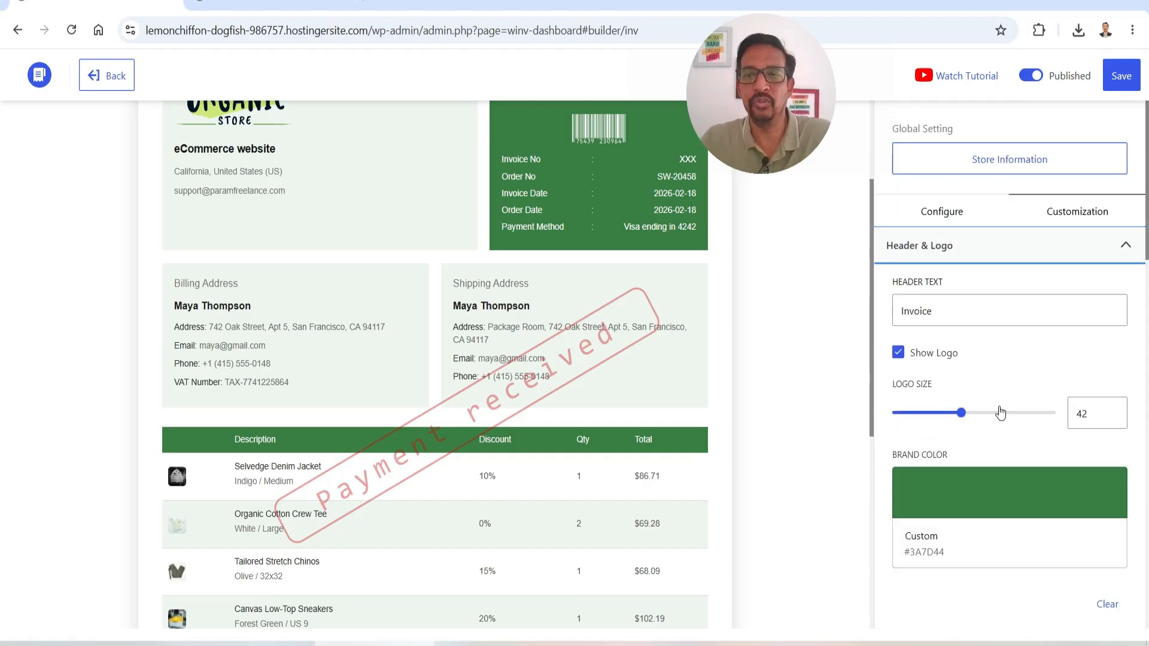
scroll(1039, 376, "down", 3)
left_click(1001, 343)
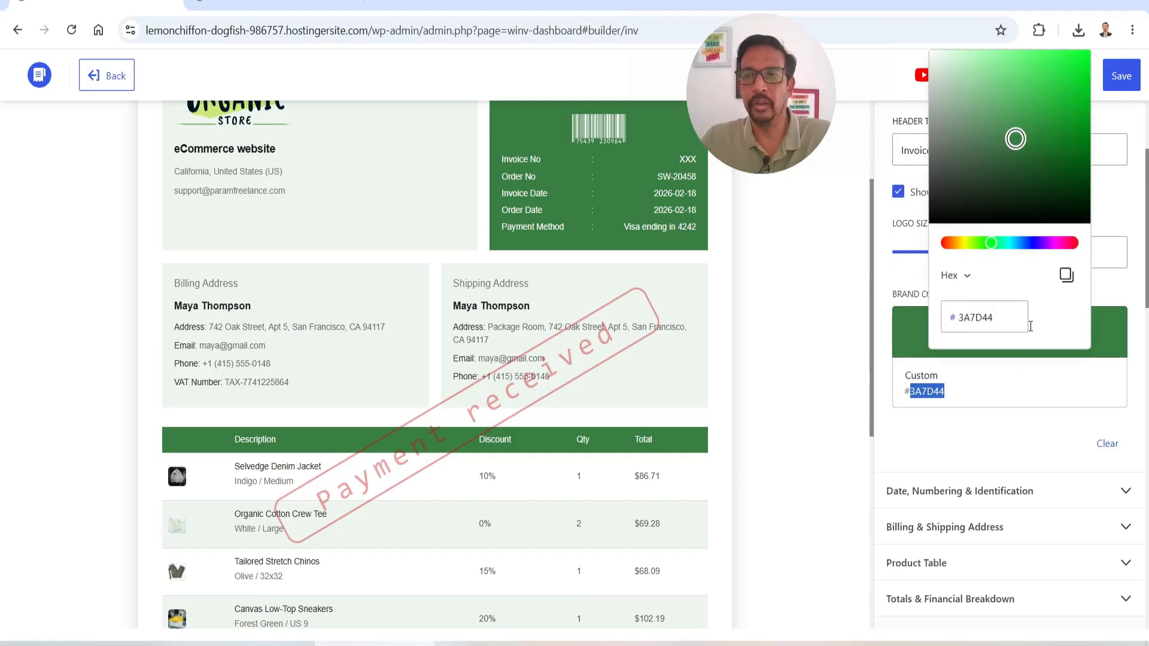
mouse_move(1016, 139)
left_mouse_down()
mouse_move(1052, 92)
mouse_move(1076, 157)
left_mouse_up()
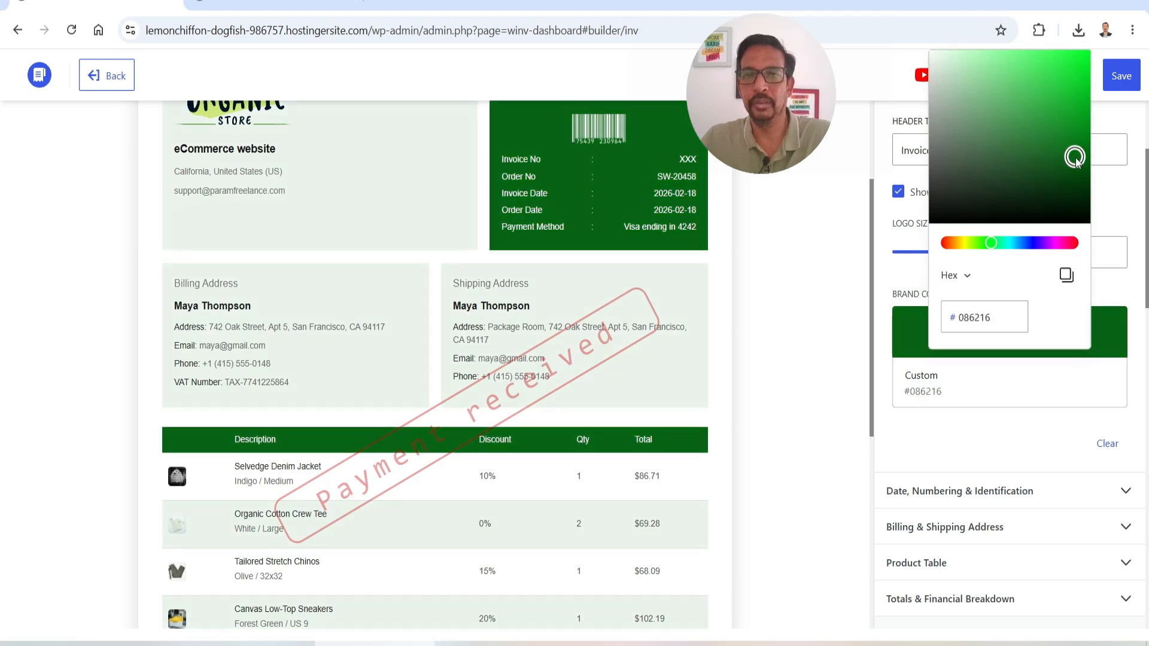
left_click(1051, 354)
Step: Save the customized invoice template and return to the document overview
scroll(1064, 323, "down", 4)
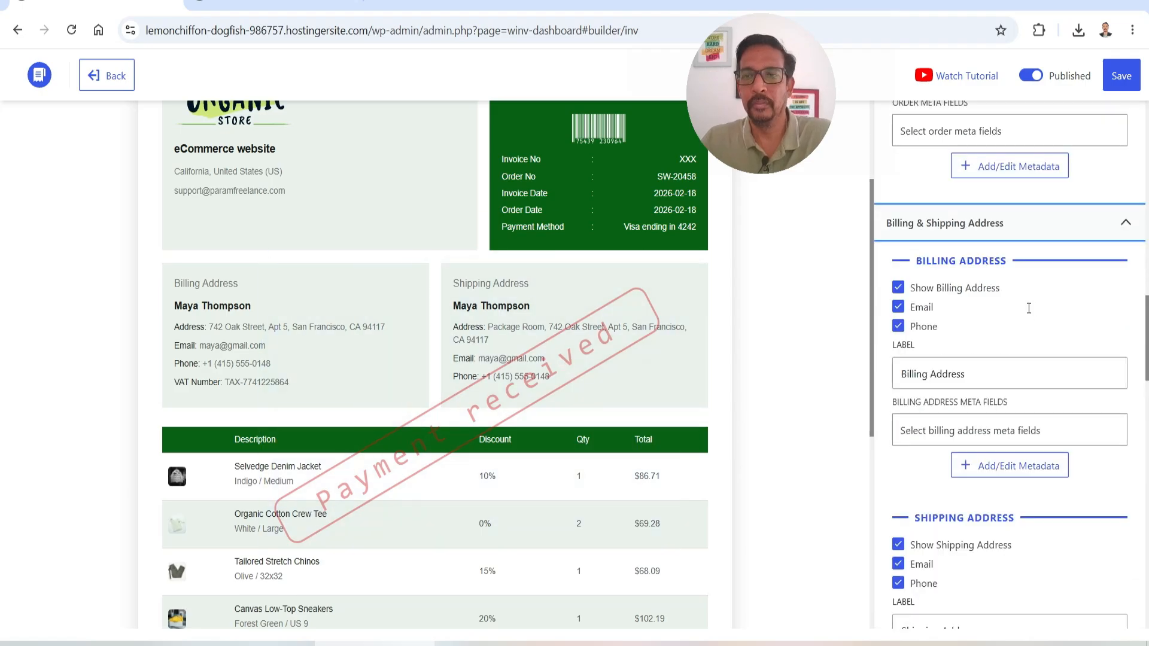
scroll(1028, 312, "down", 9)
scroll(1025, 314, "down", 4)
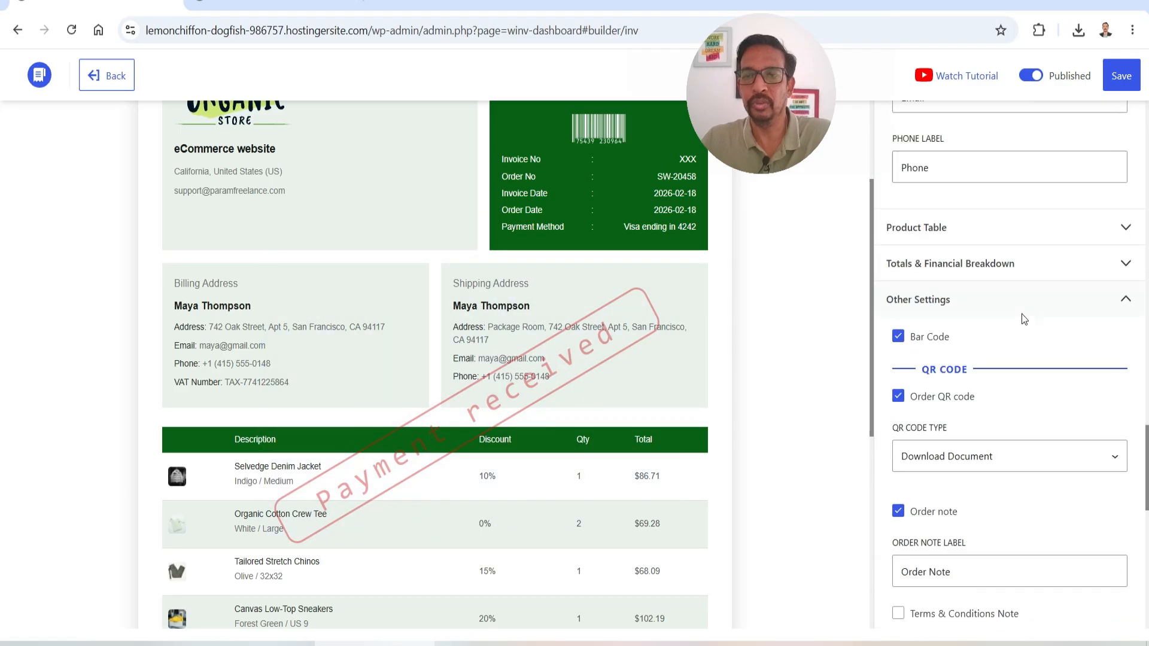
scroll(1026, 338, "up", 20)
left_click(1121, 76)
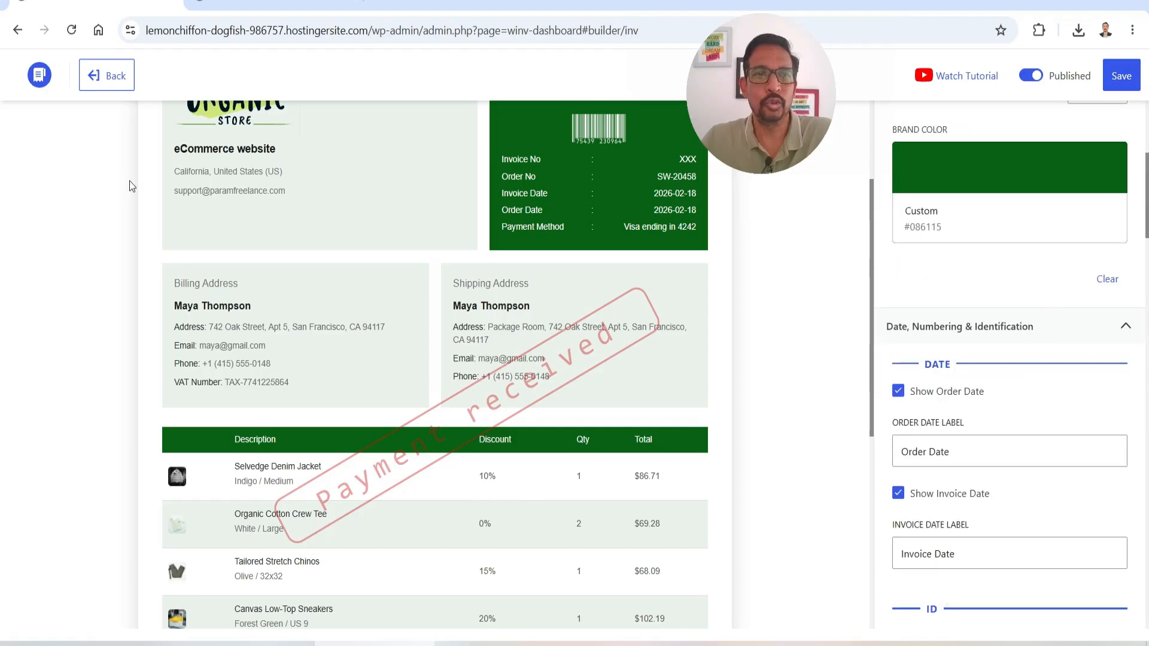
left_click(108, 76)
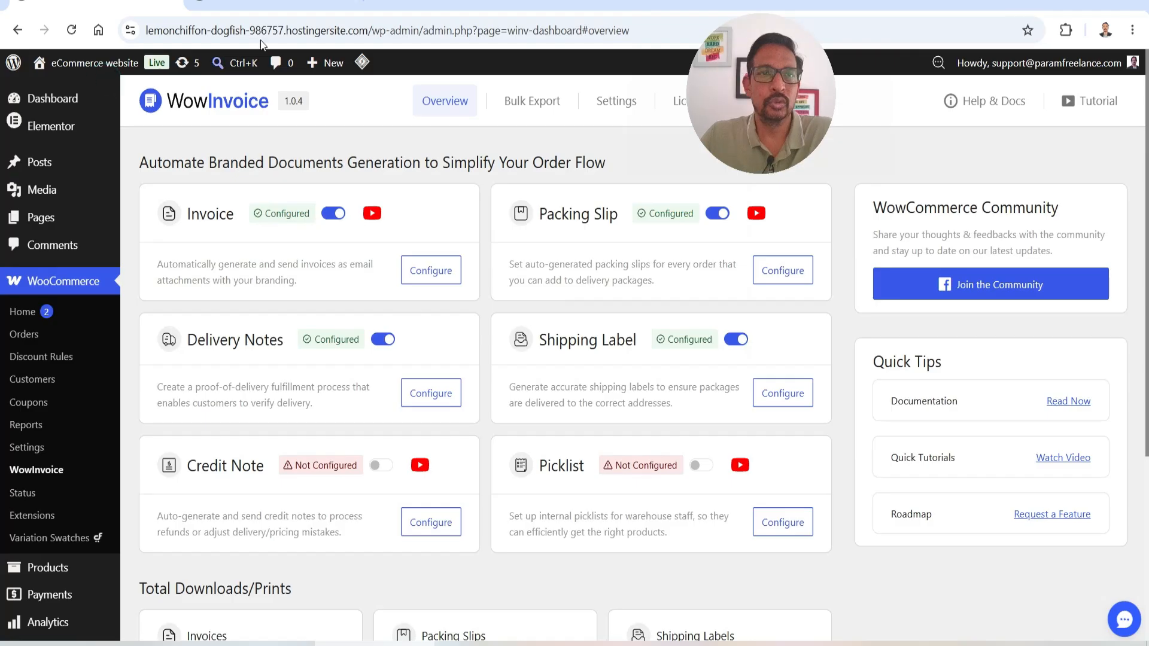
Step: Switch to the storefront and add Handpicked Red Chillies to the cart
left_click(266, 6)
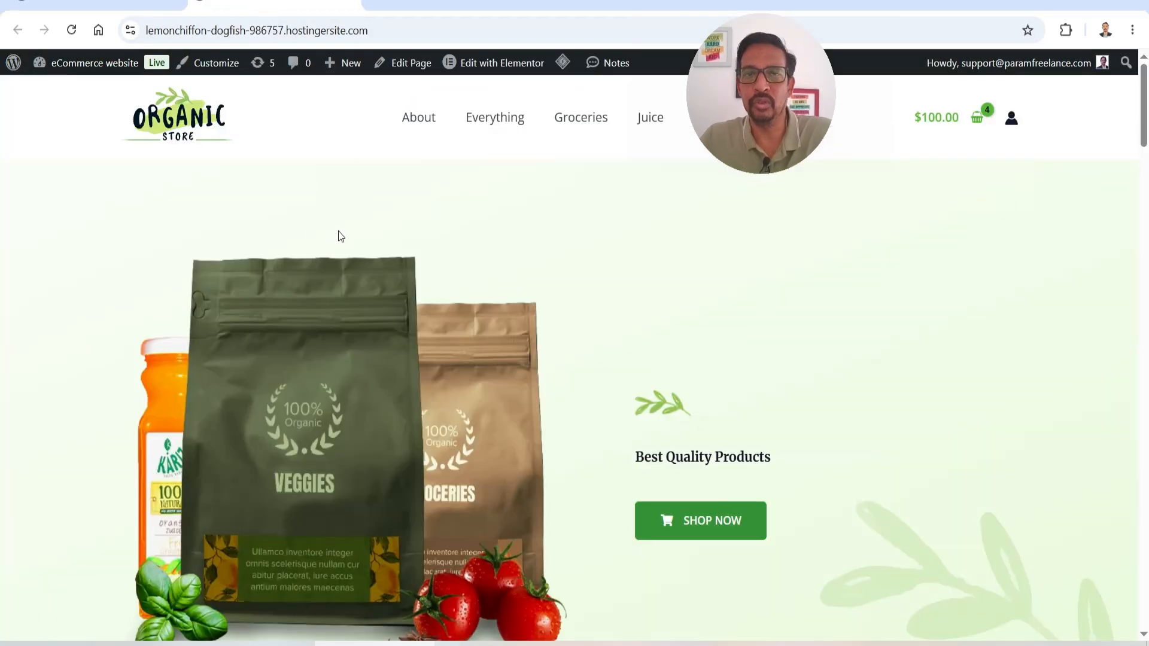
scroll(415, 243, "down", 15)
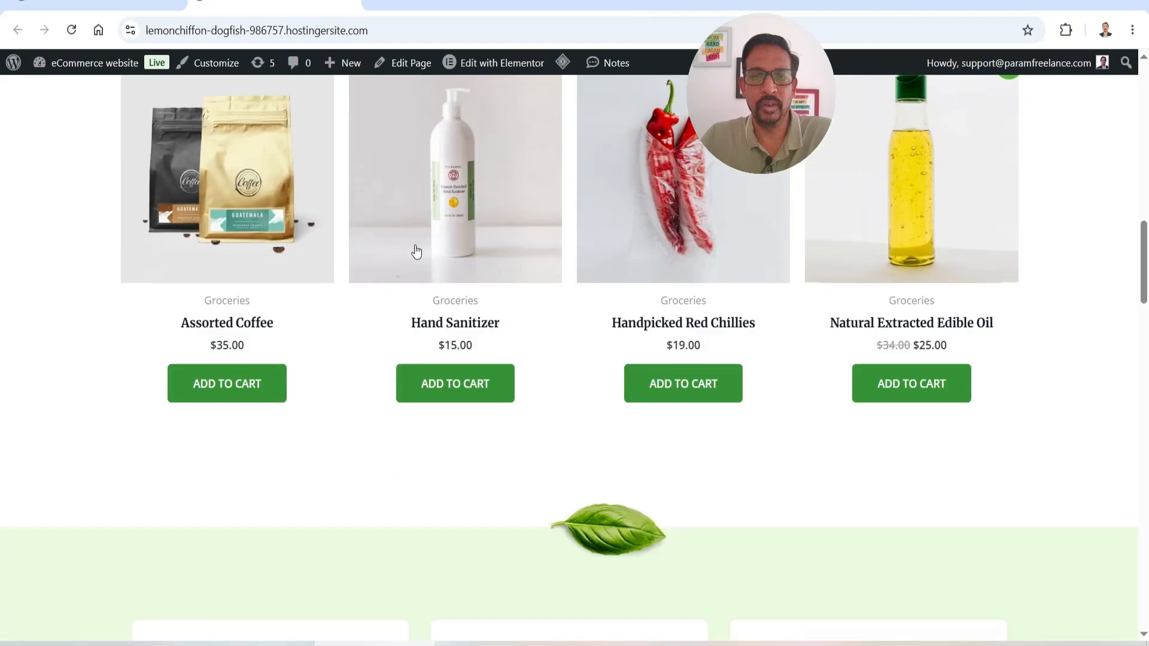
left_click(674, 385)
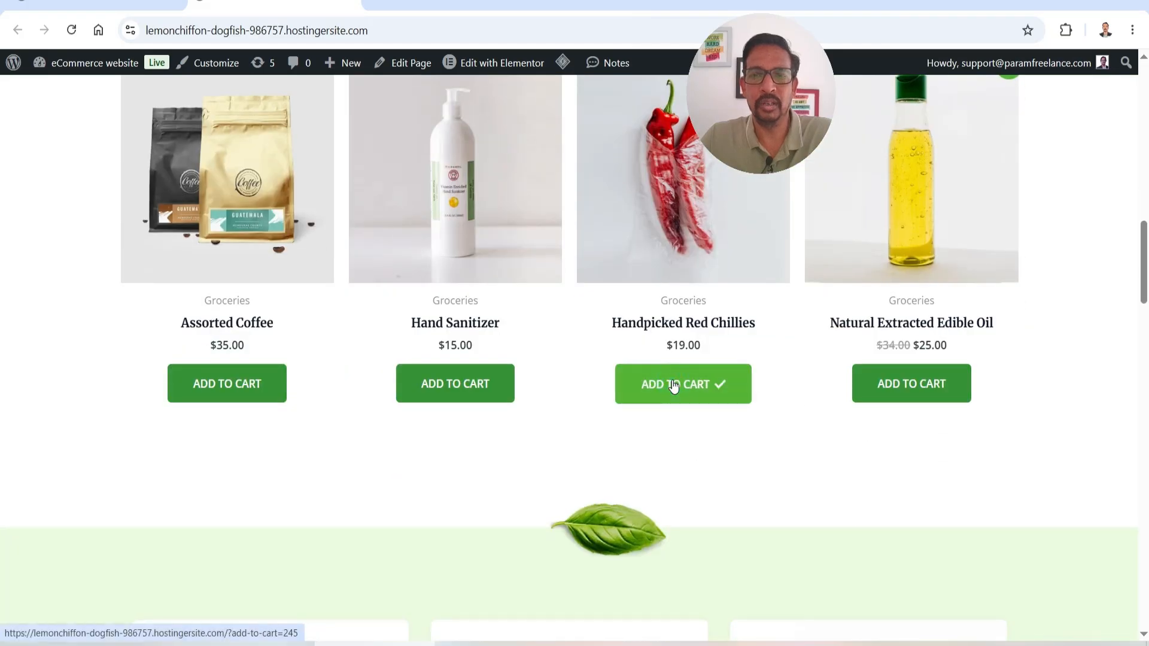
Step: Add Natural Extracted Edible Oil and Hand Sanitizer to the cart and open the cart summary
left_click(874, 400)
left_click(459, 377)
scroll(1045, 295, "up", 15)
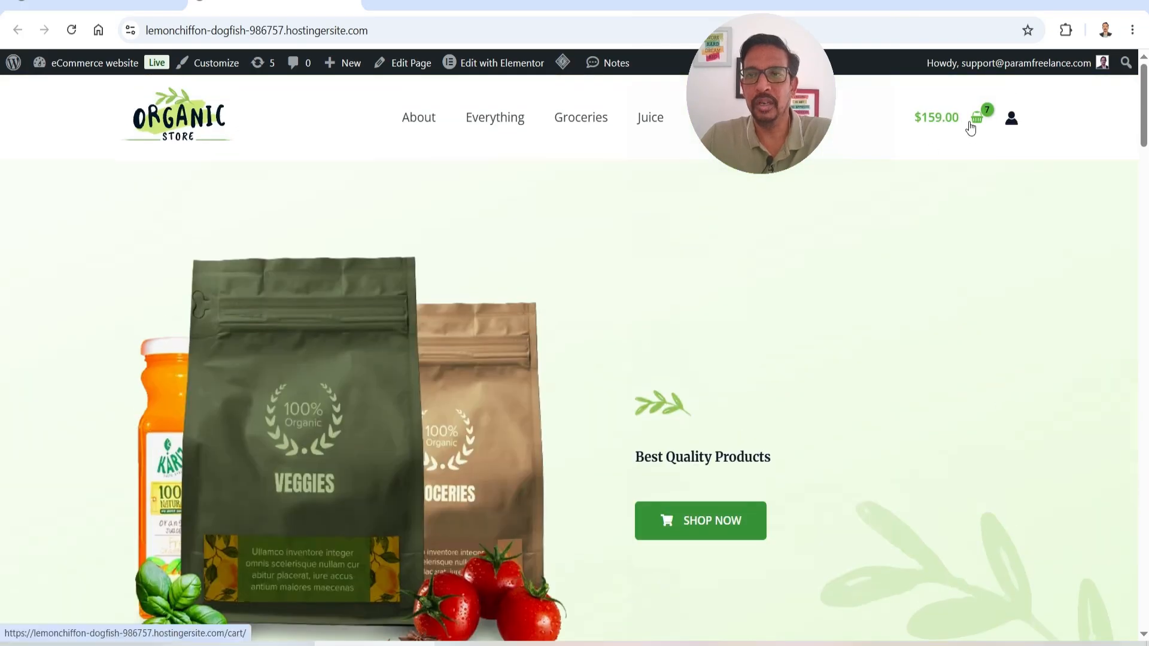
left_click(970, 121)
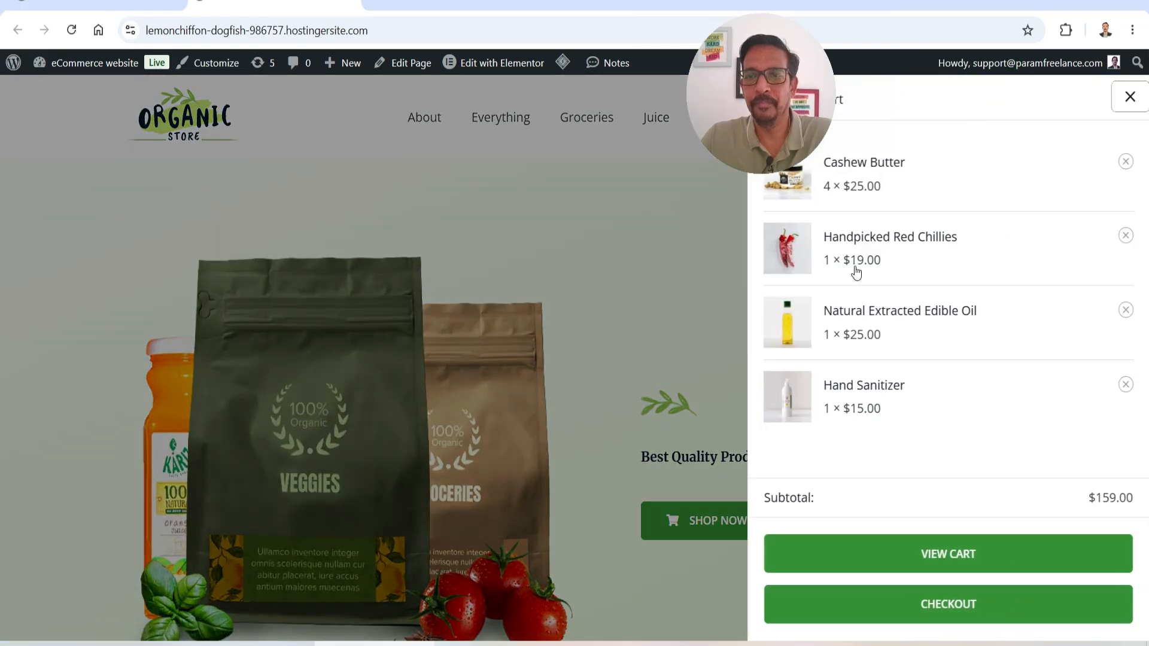
Step: Review the items and totals on the full cart page and proceed to checkout
left_click(960, 553)
scroll(466, 305, "down", 3)
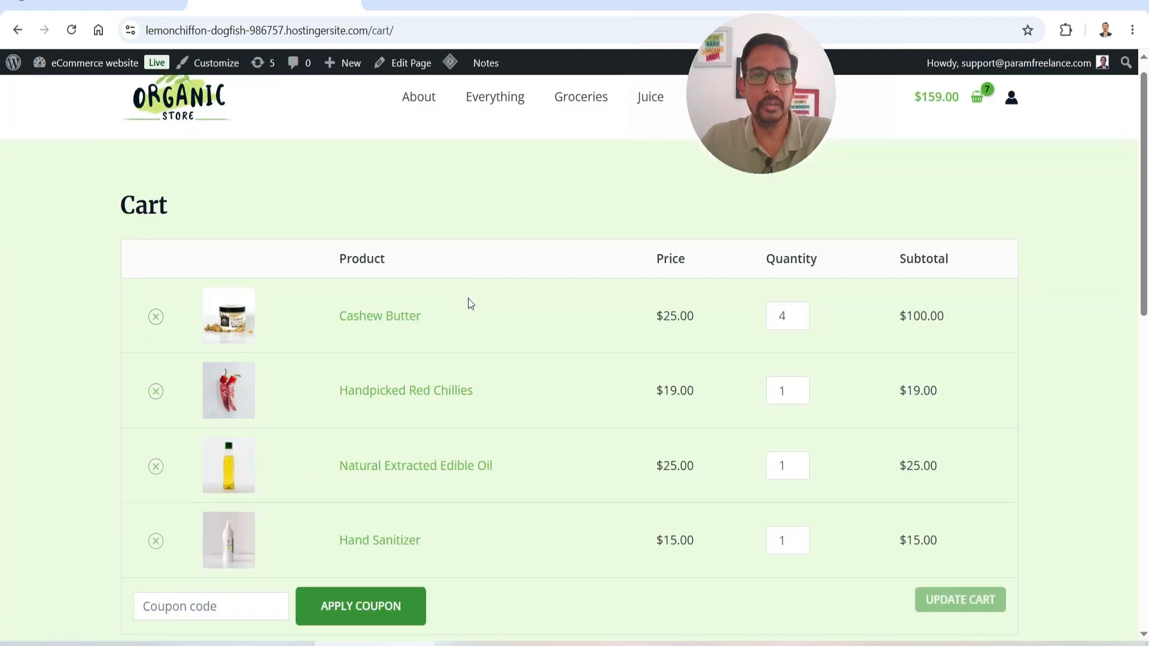
scroll(565, 307, "down", 7)
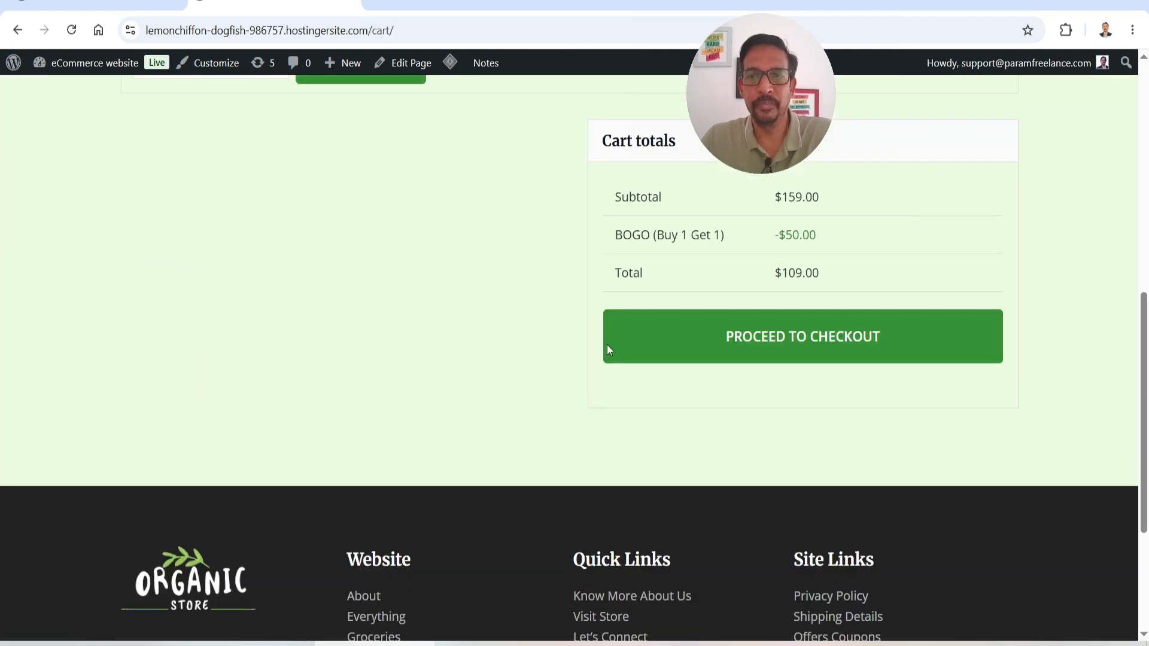
left_click(934, 334)
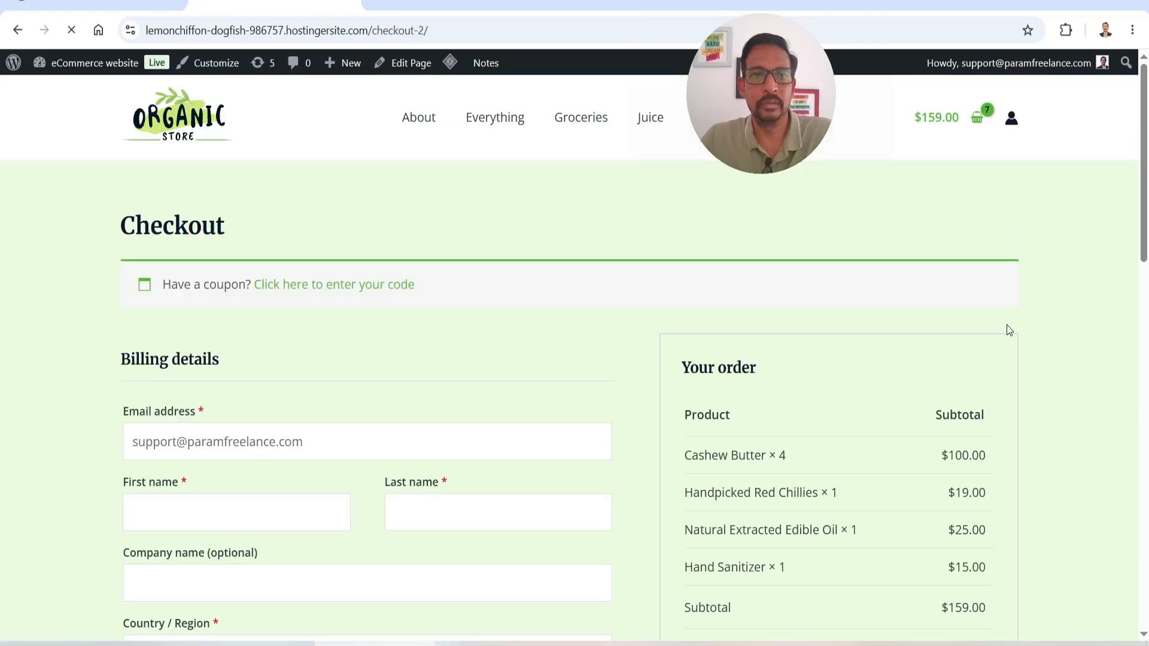
Step: Fill in the billing details with the saved customer's name, address and phone number
scroll(323, 252, "down", 4)
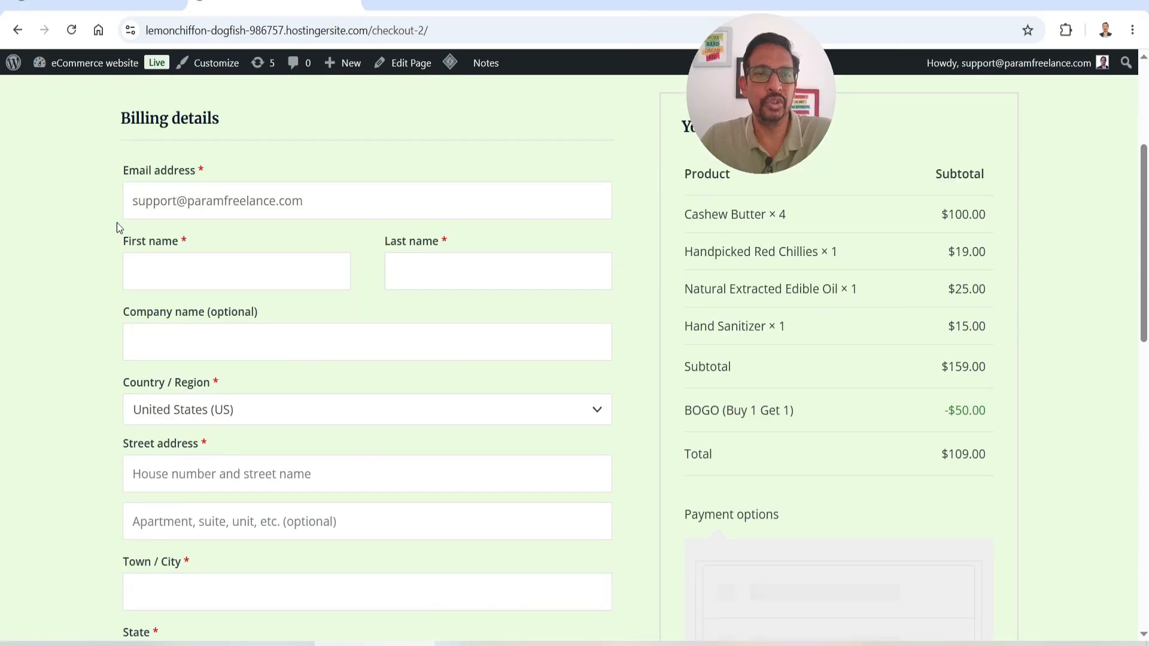
left_click(189, 269)
left_click(226, 266)
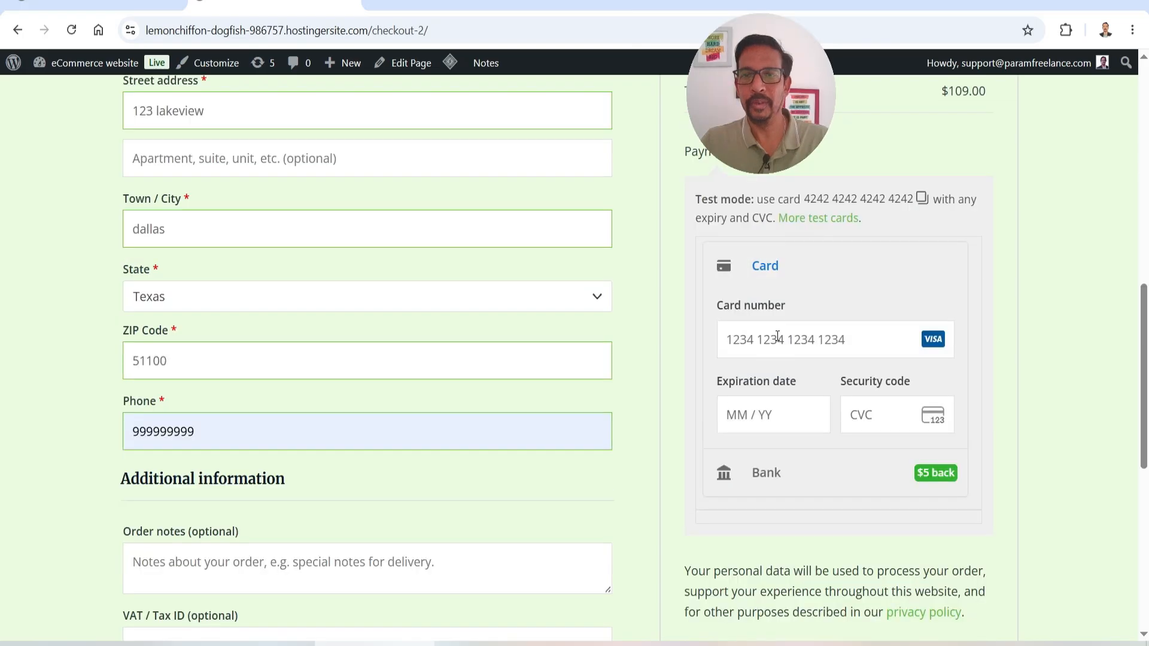
Step: Enter the test card's number, expiration date and security code, and place the order
left_click(778, 335)
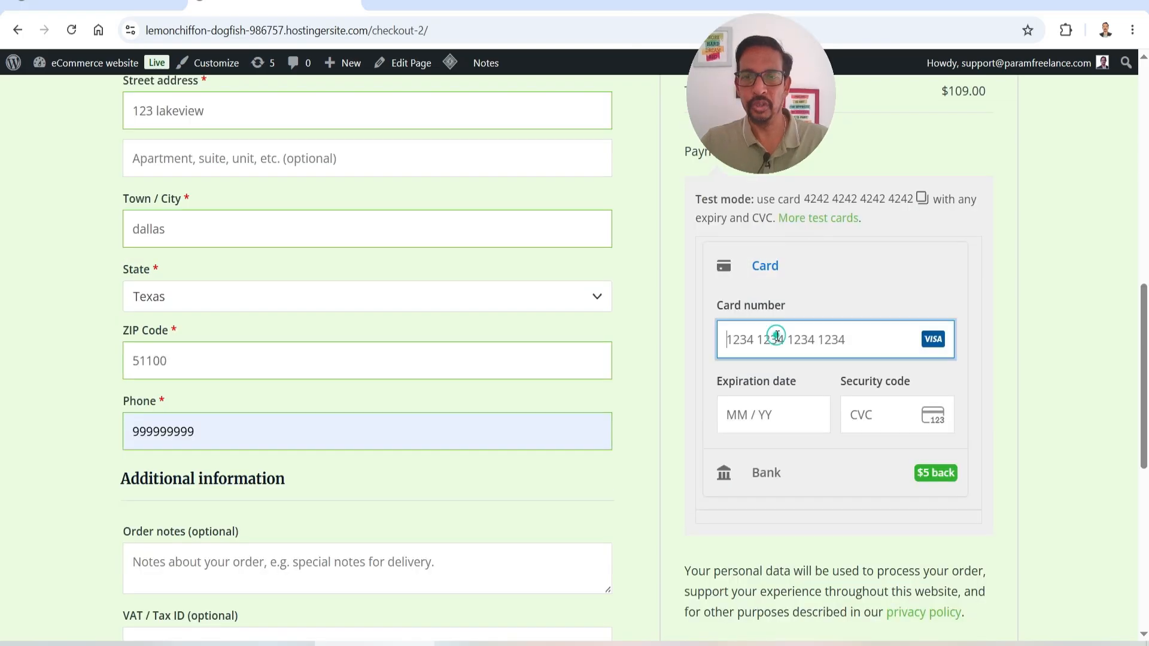
type("424242")
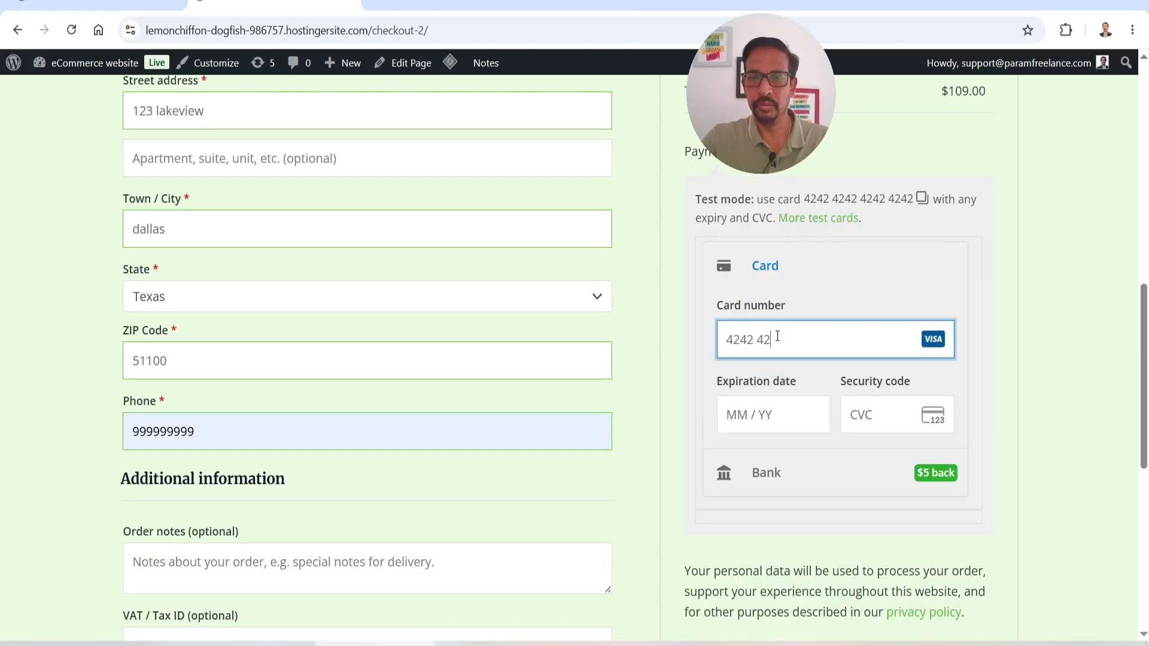
type("42424242421130111")
scroll(832, 574, "down", 3)
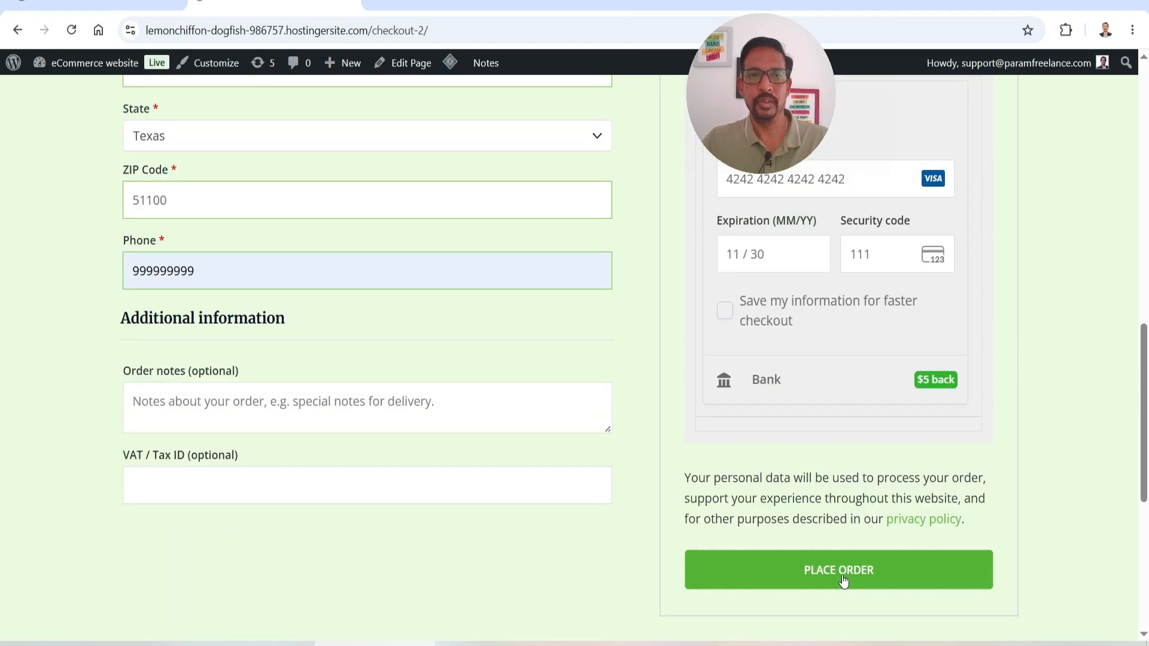
left_click(840, 575)
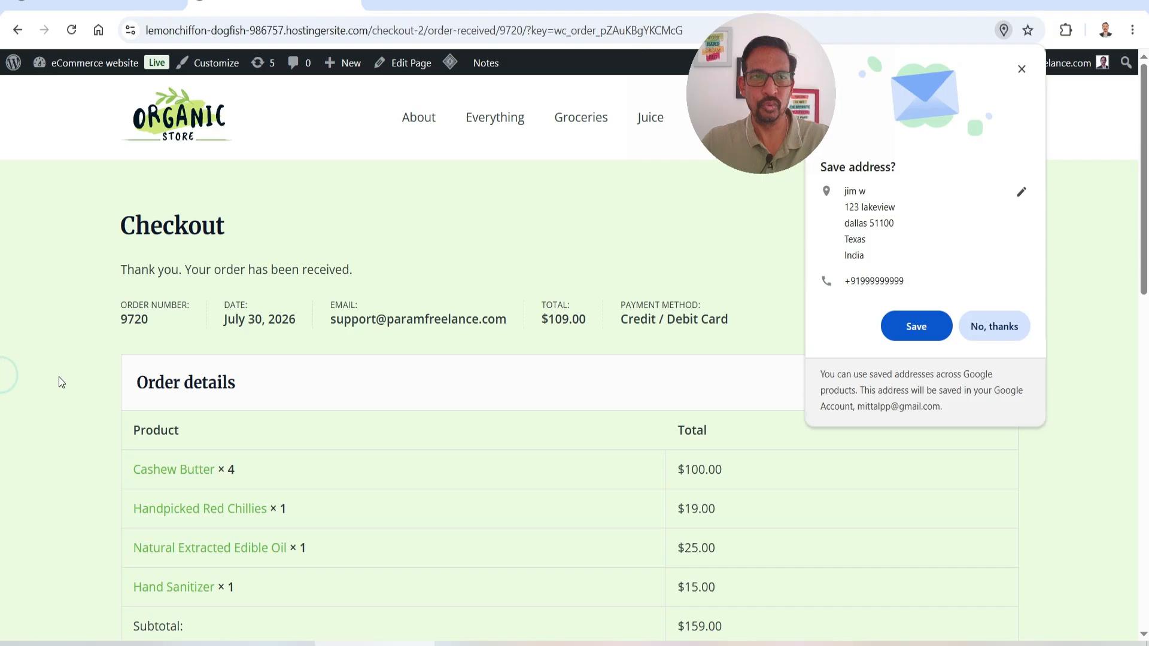
Step: Download the new order's shipping label PDF from the WooCommerce Orders list to the Desktop and open it
left_click(101, 2)
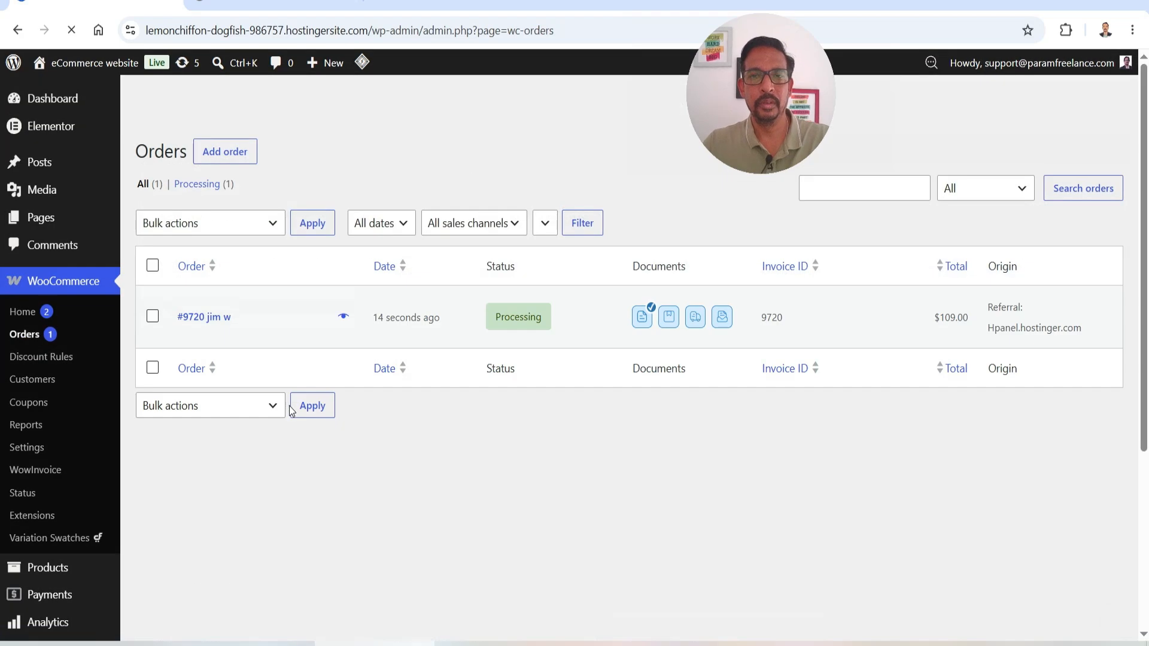
scroll(671, 352, "down", 3)
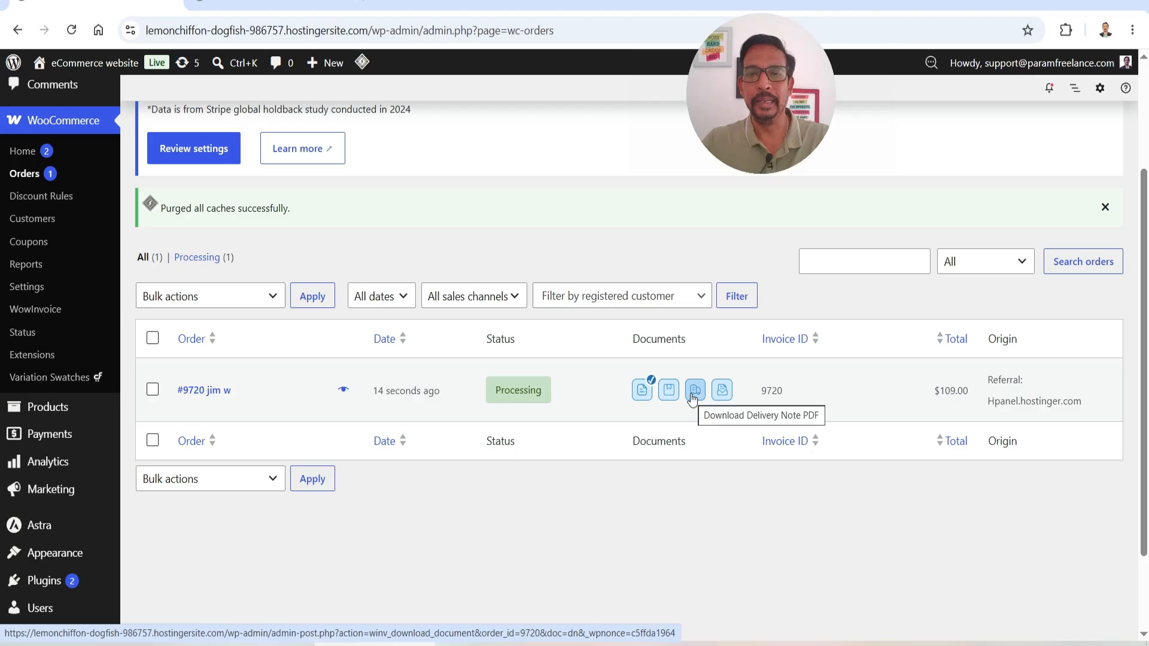
left_click(723, 390)
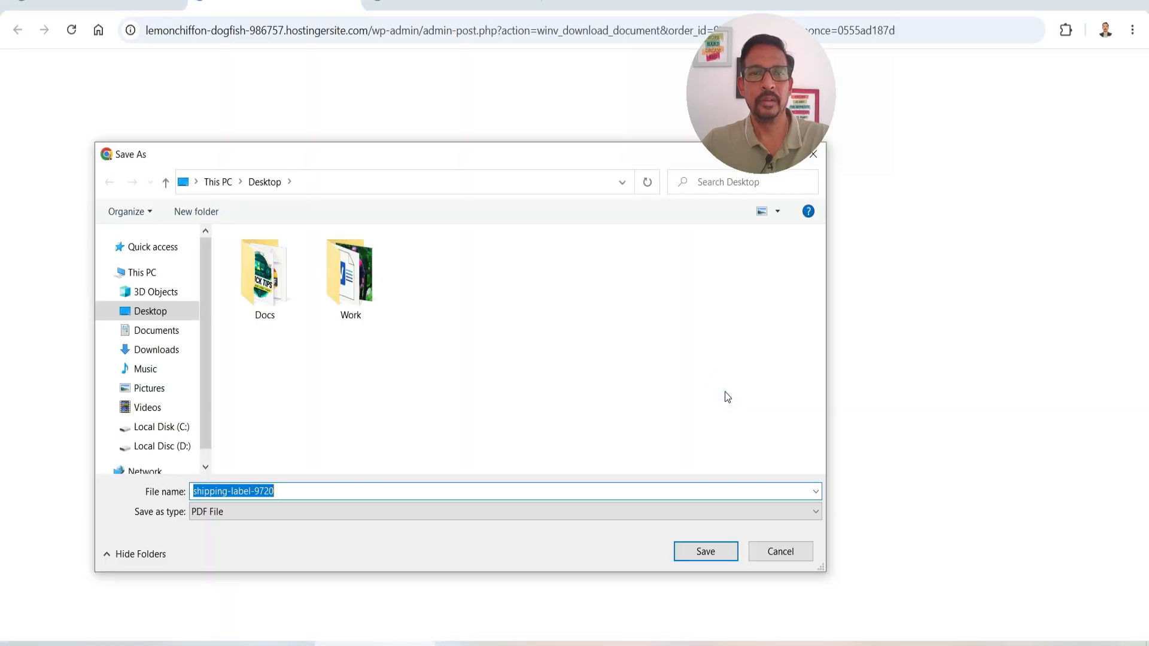
left_click(703, 553)
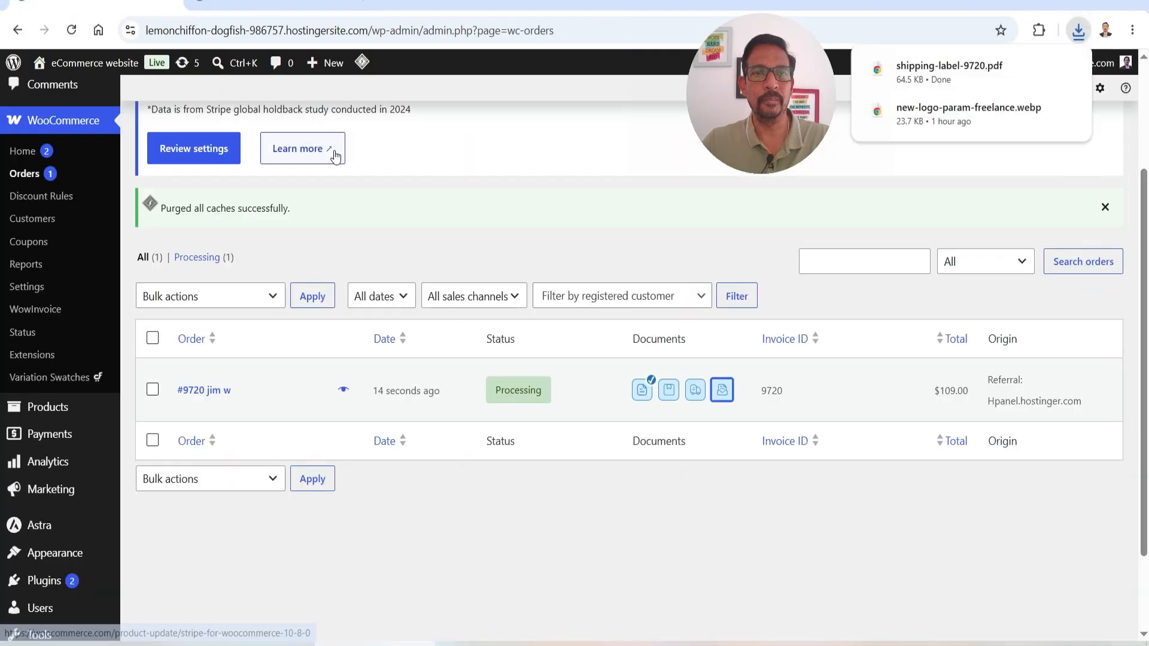
left_click(951, 69)
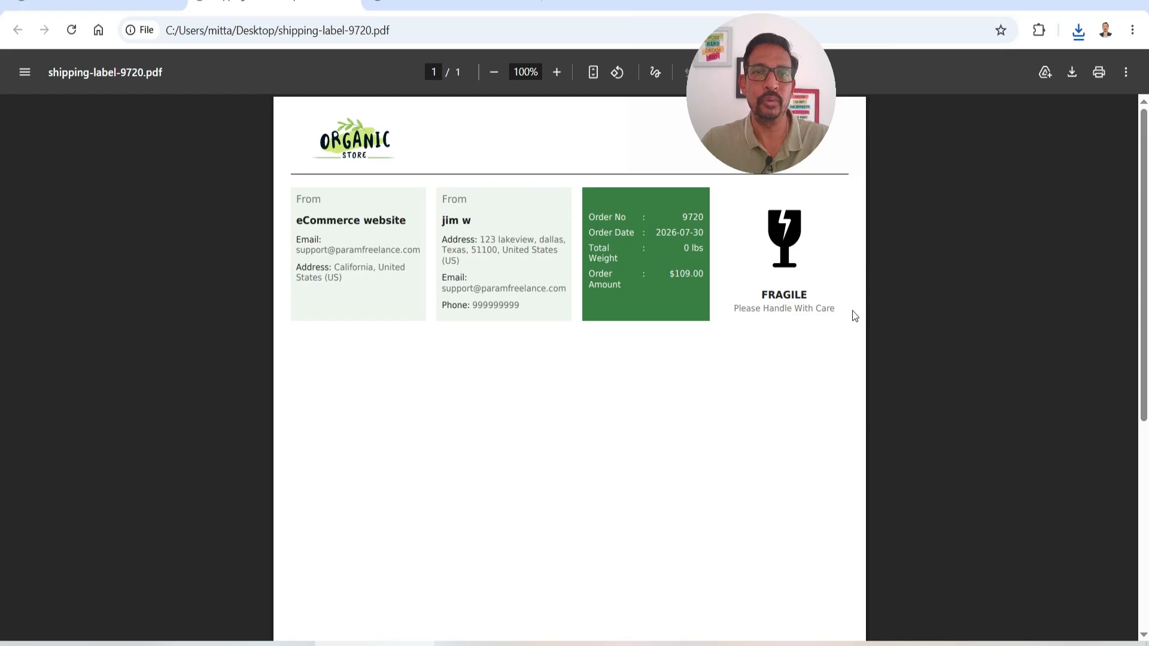
Step: Download the same order's invoice PDF from the Orders list to the Desktop and open it
left_click(63, 4)
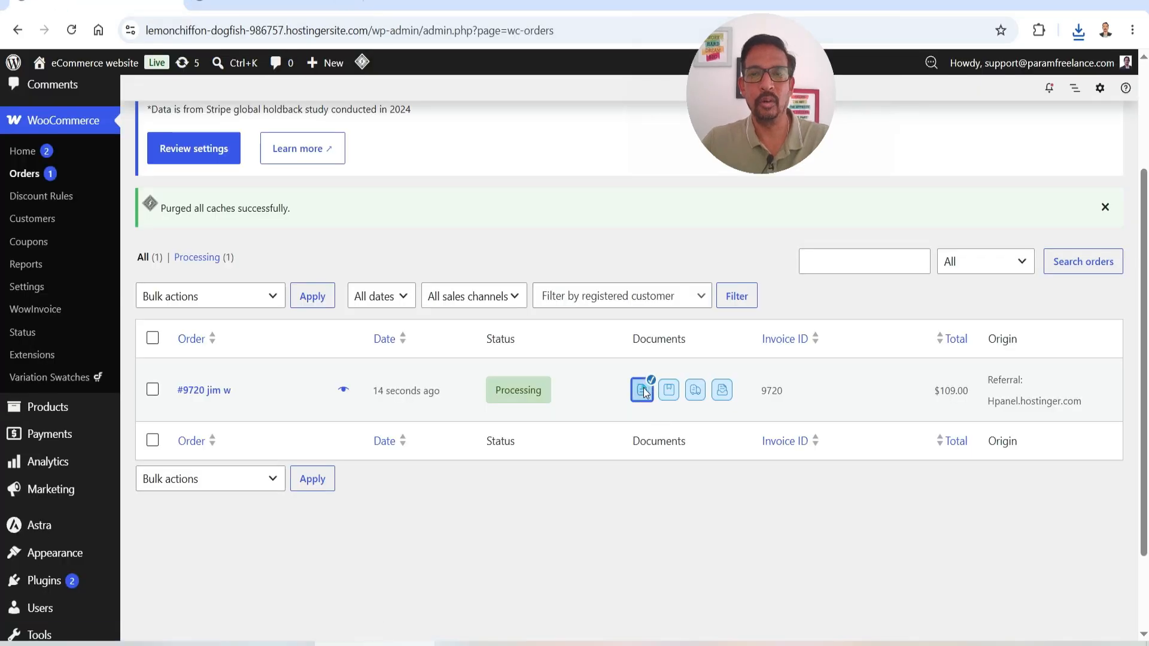
left_click(643, 390)
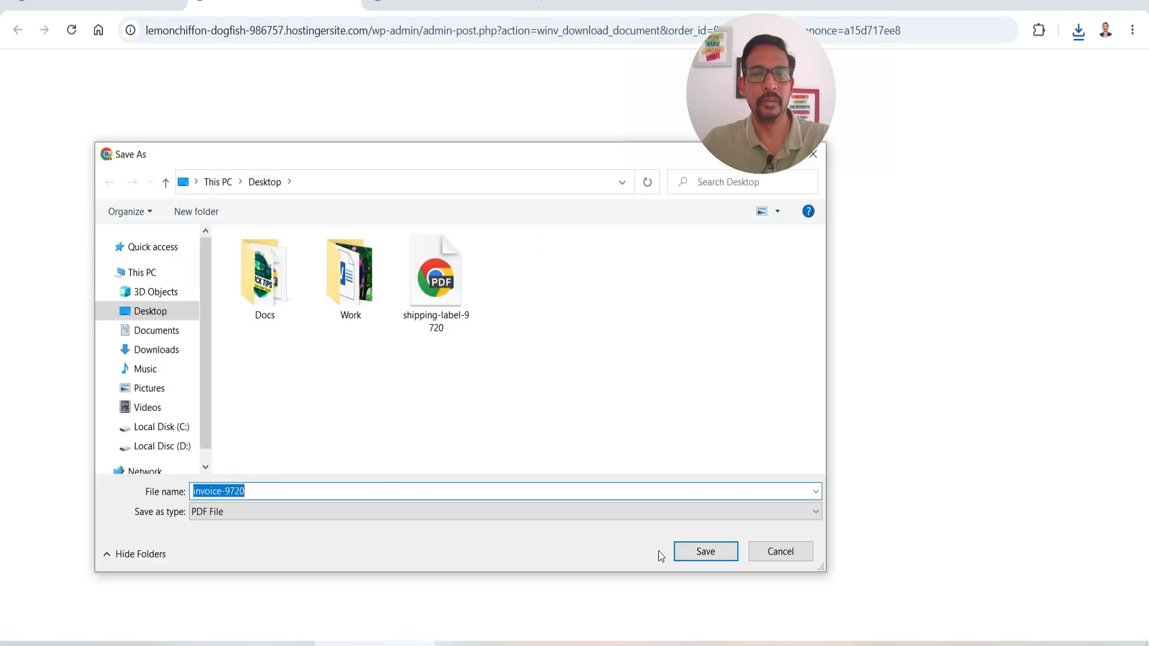
left_click(699, 551)
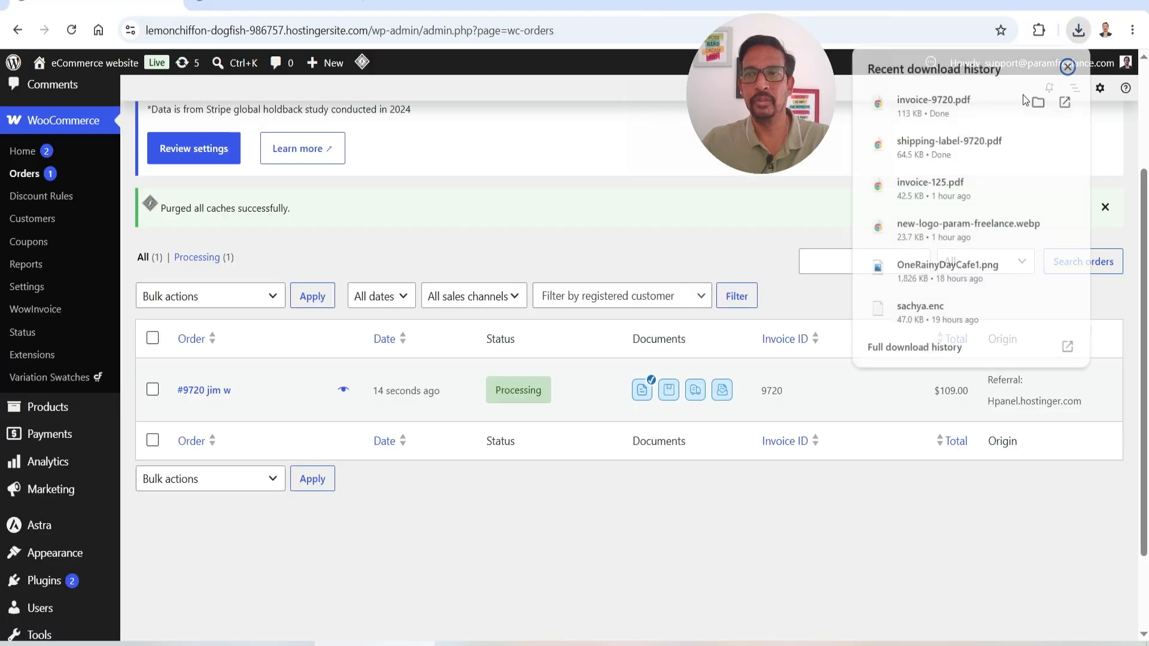
left_click(935, 98)
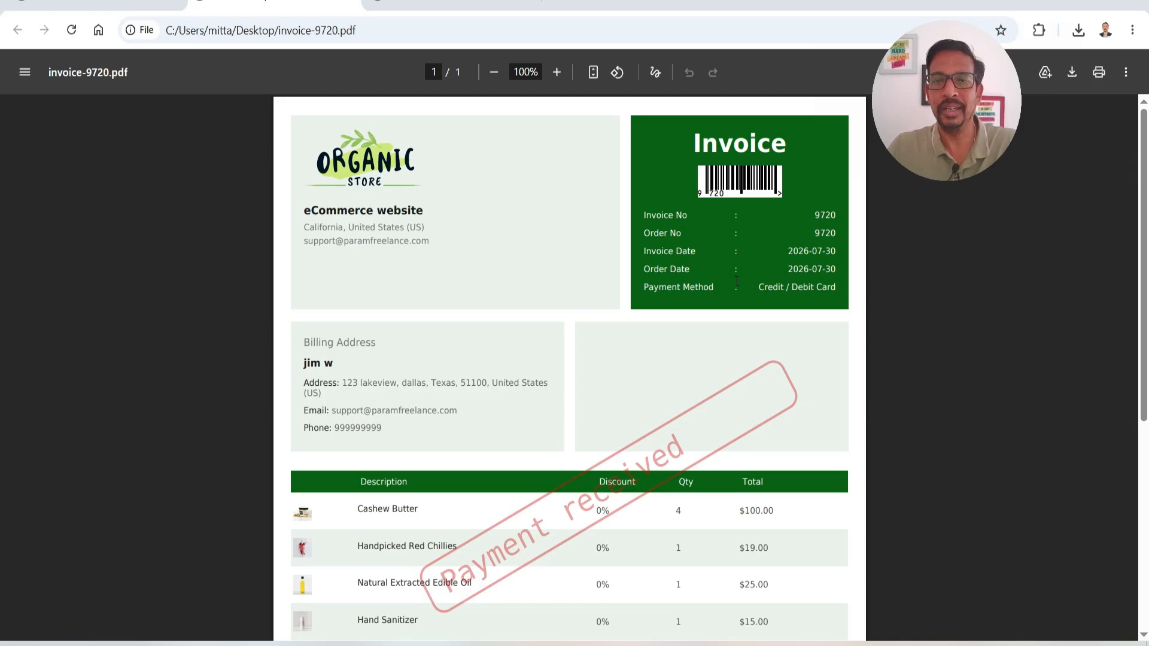
Step: Examine the downloaded invoice's billing address, product rows, watermark, QR code and totals
scroll(592, 273, "down", 3)
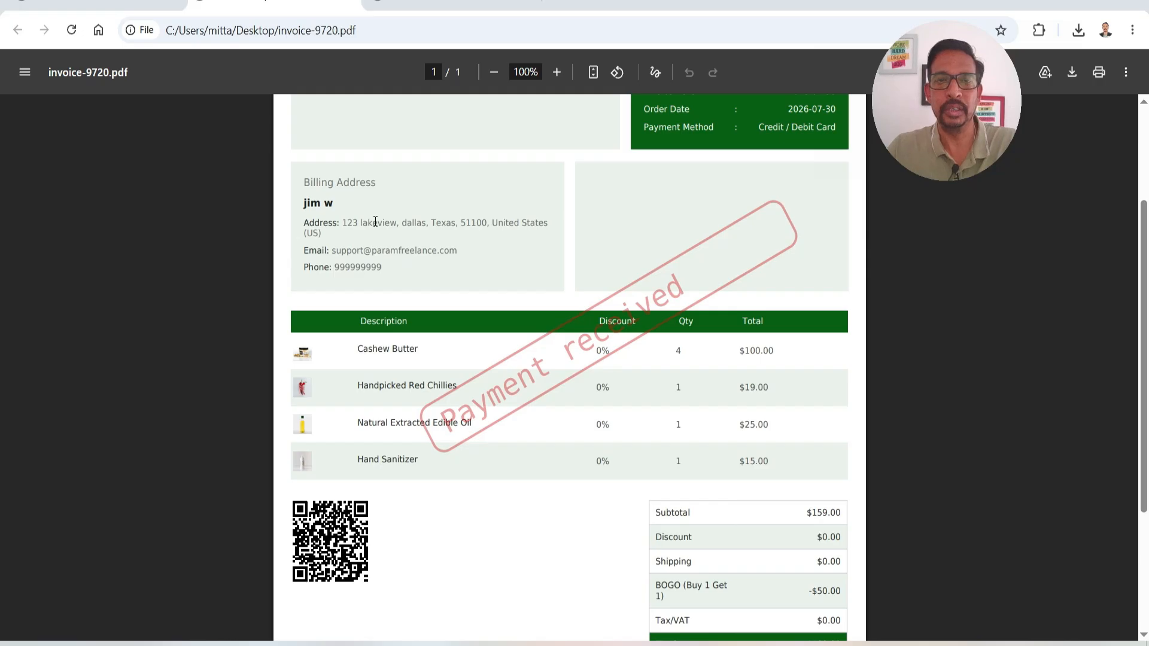
scroll(419, 247, "down", 3)
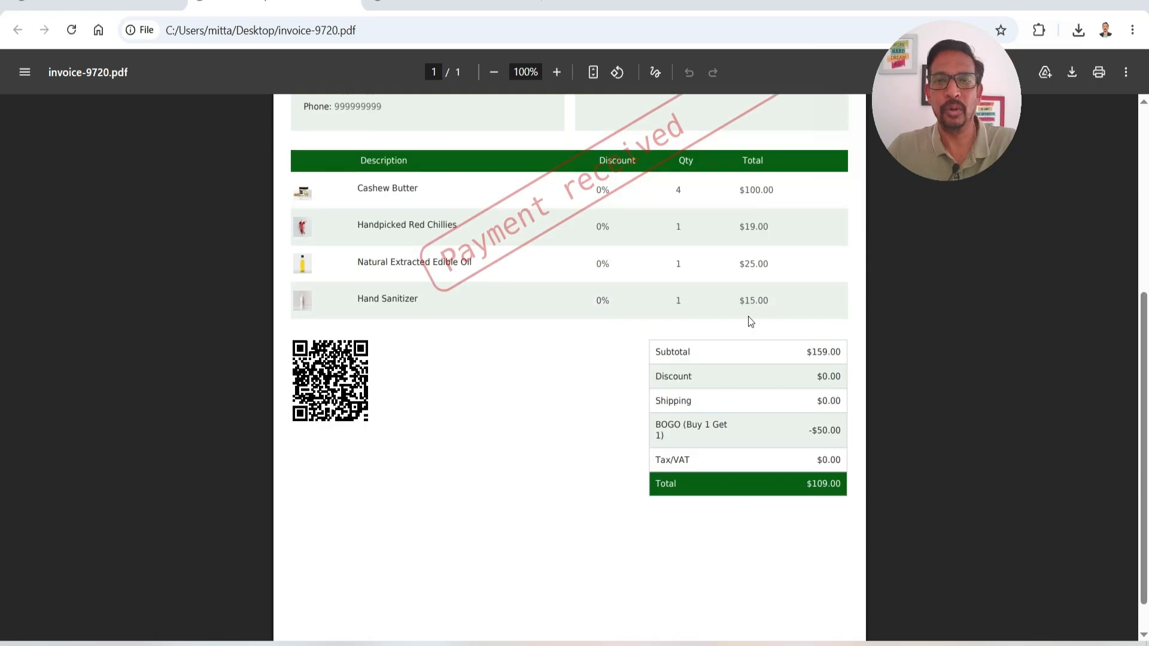
scroll(303, 308, "up", 1)
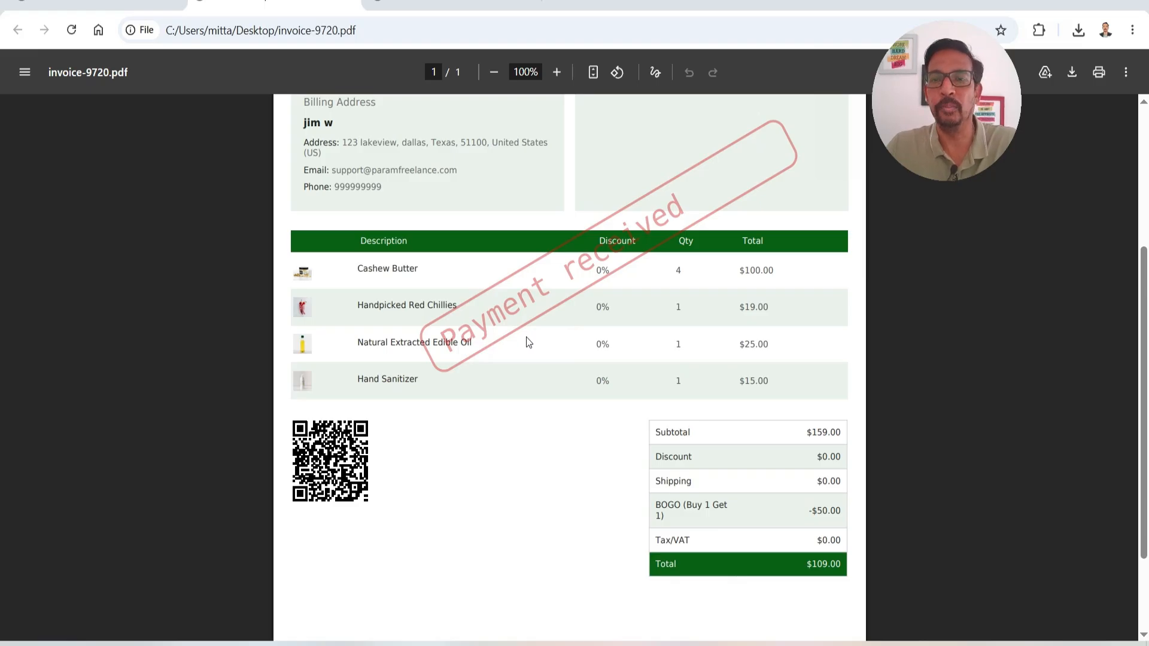
scroll(710, 299, "down", 1)
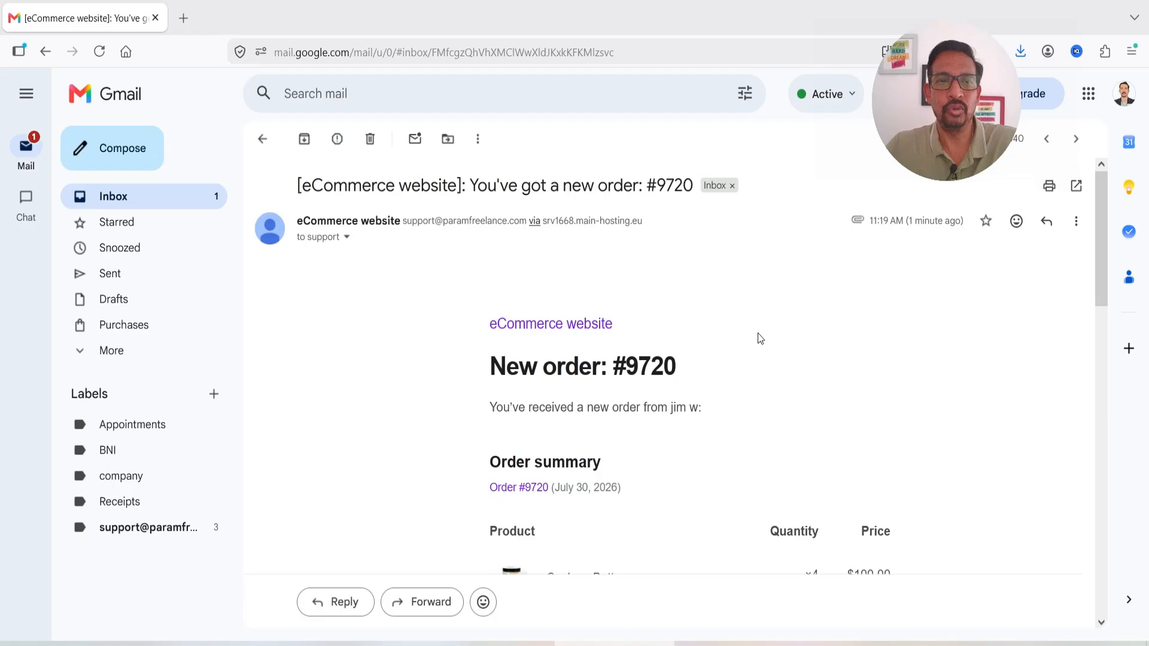
Step: Read through the new-order email in Gmail and view its attached PDF invoice
scroll(752, 327, "down", 5)
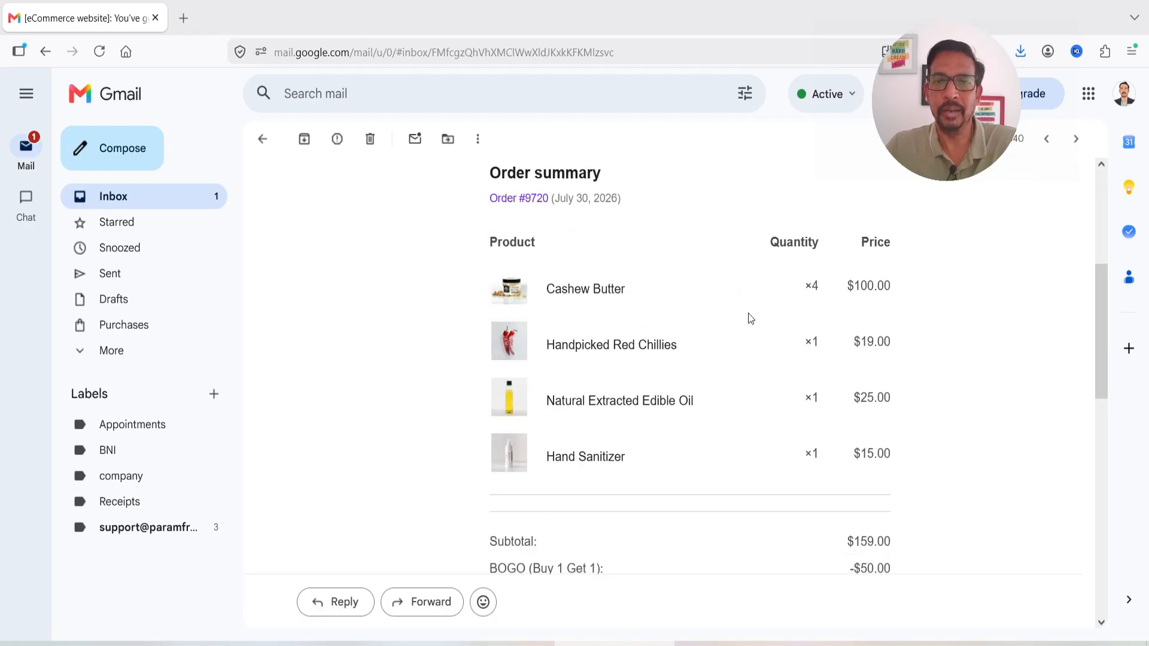
scroll(718, 311, "down", 12)
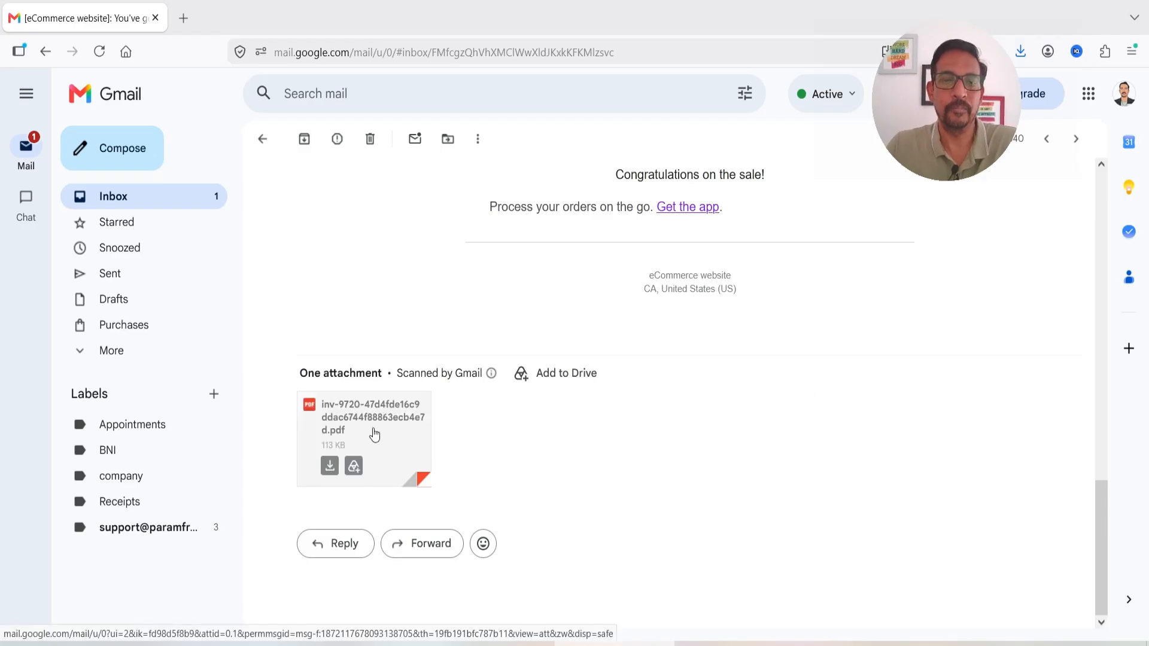
left_click(354, 431)
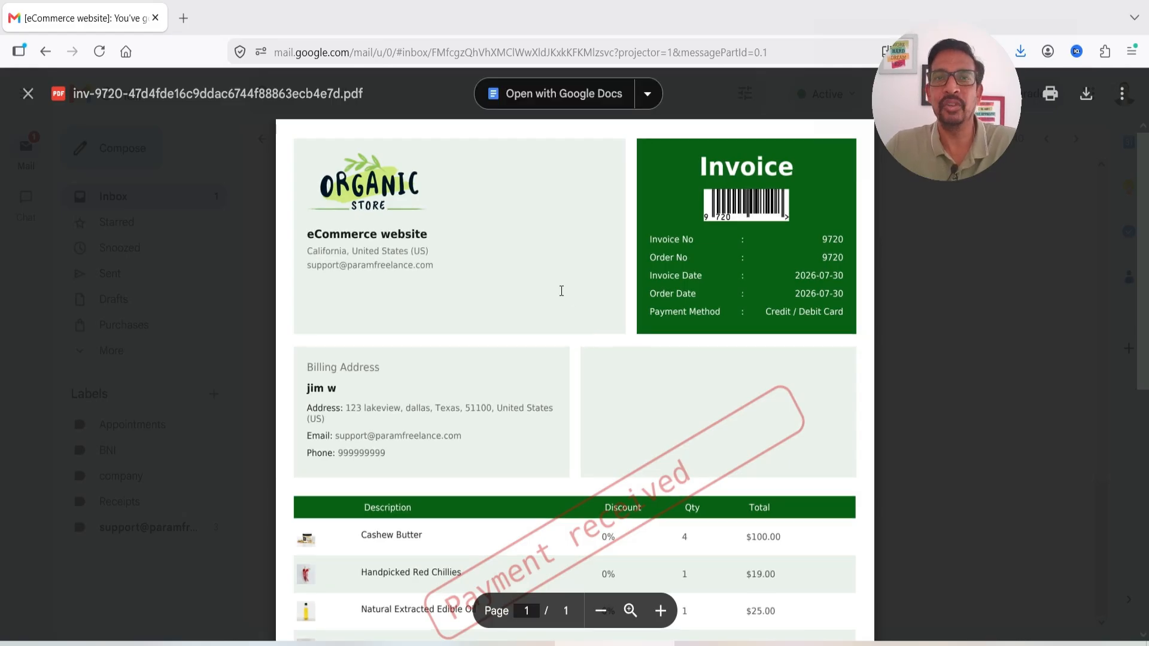
scroll(551, 282, "down", 5)
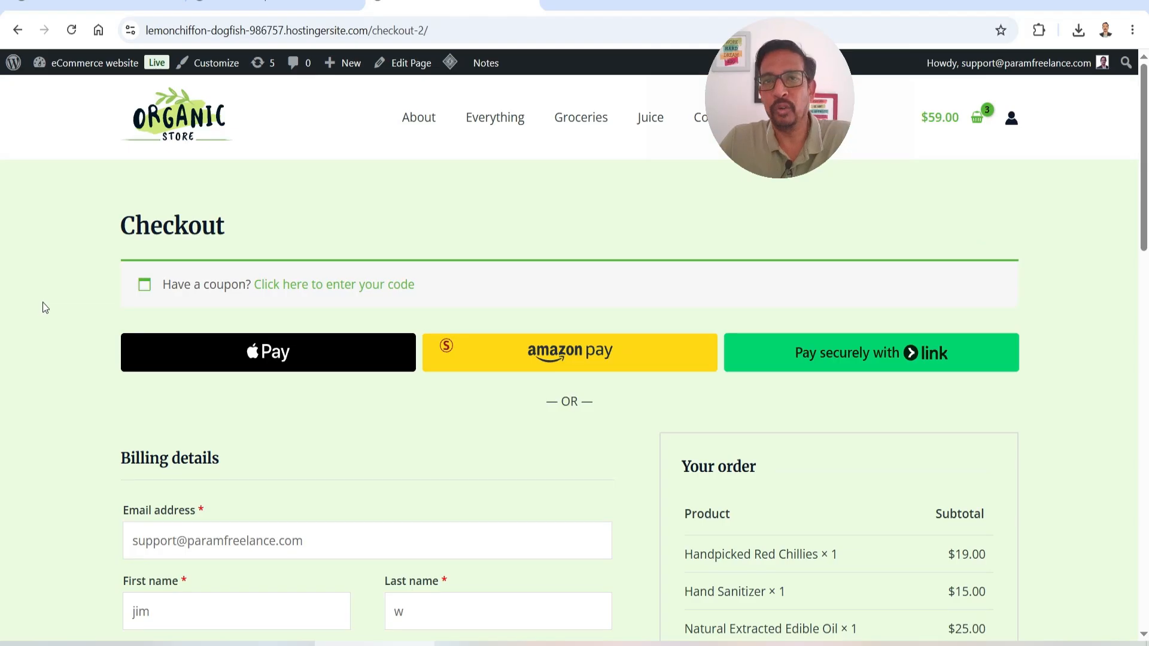
Step: Inspect the checkout's optional VAT / Tax ID field and the matching Customer VAT/Tax Number settings in WowInvoice's invoice configuration
scroll(42, 303, "down", 10)
scroll(35, 303, "down", 5)
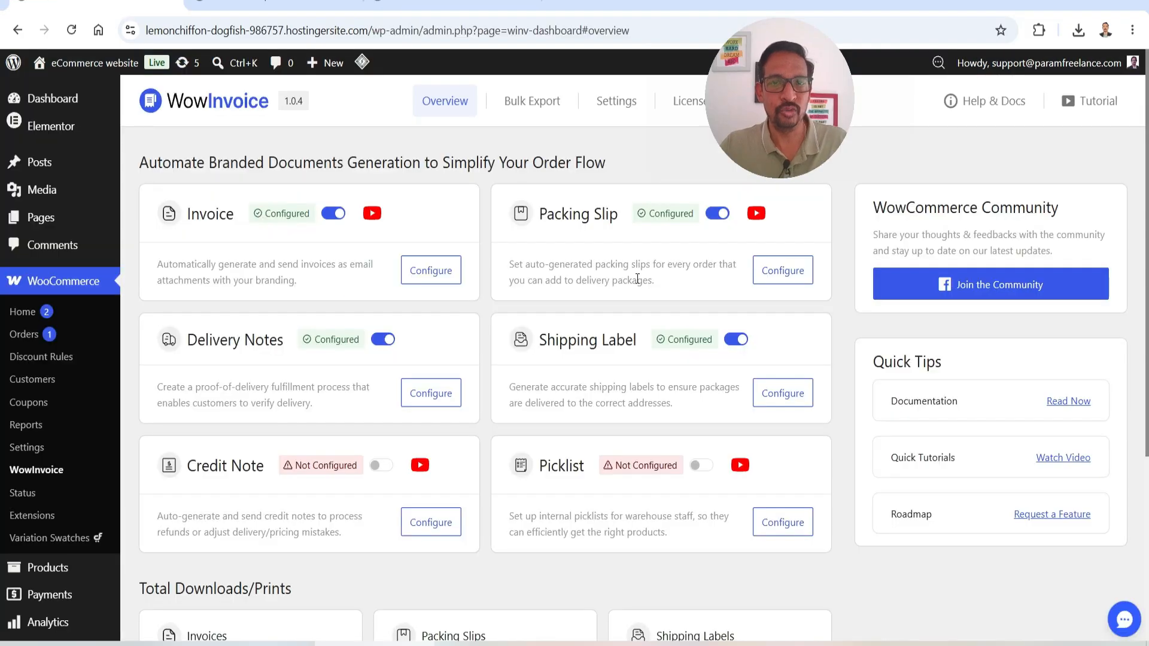
left_click(430, 271)
scroll(1063, 347, "down", 15)
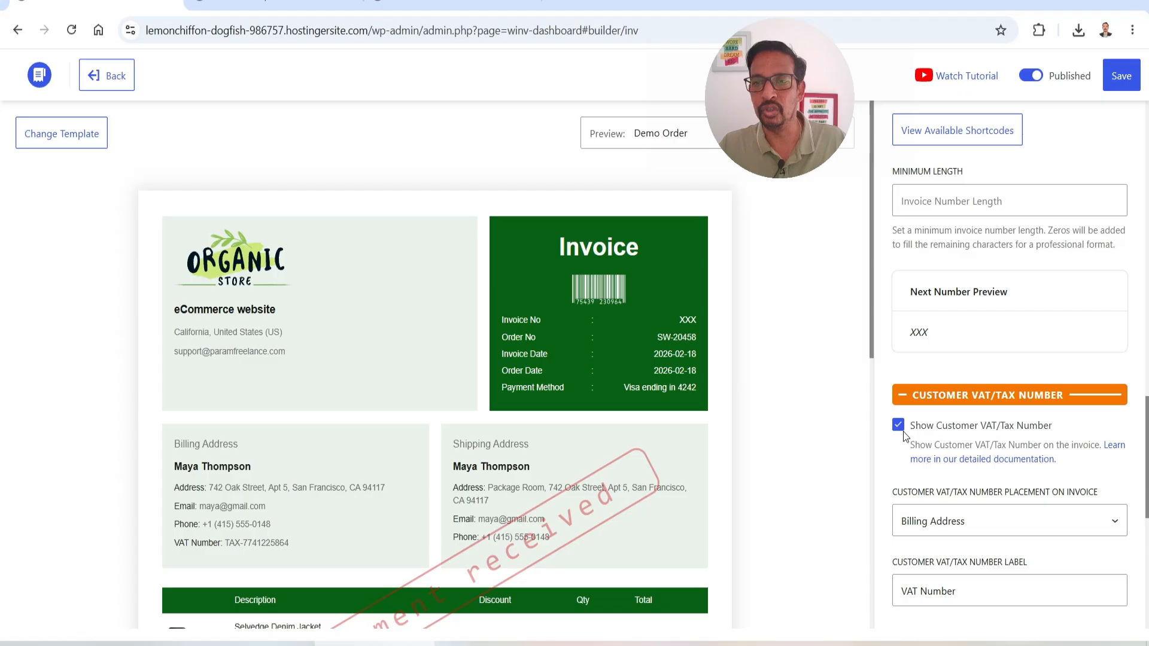
left_click(411, 2)
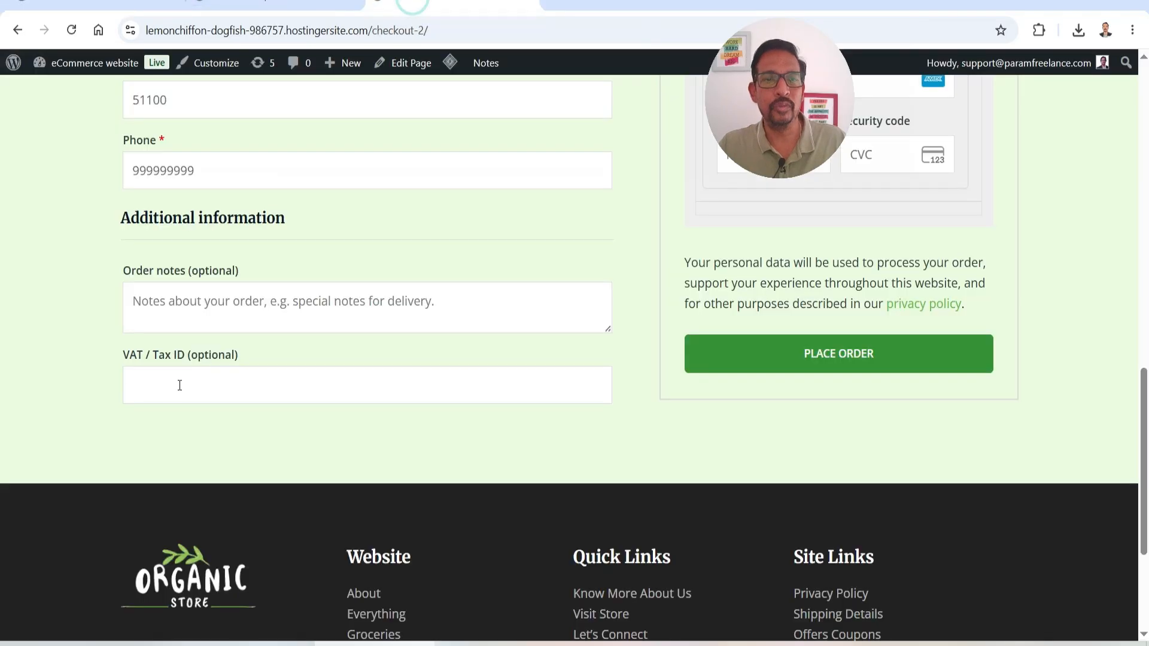